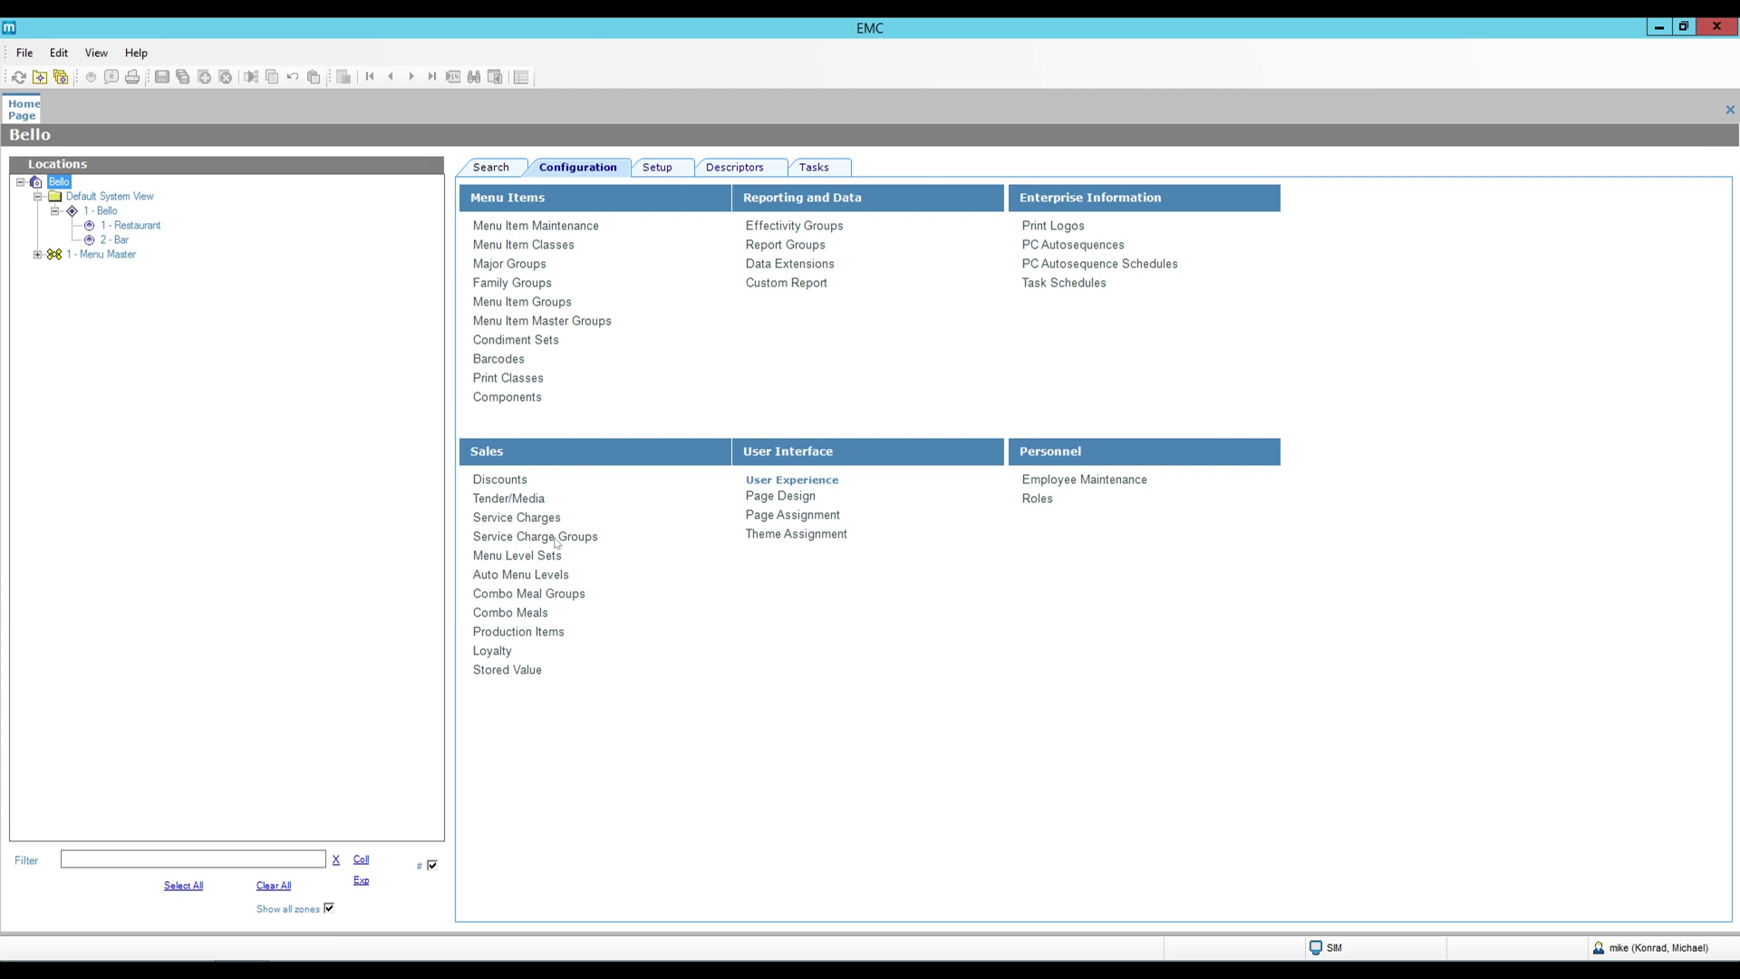
Review the Gratuity 18% itemizers, comparing them with the Gratuity 20%, 22% and 24% records.
{"action": "left_click", "coordinate": [526, 520]}
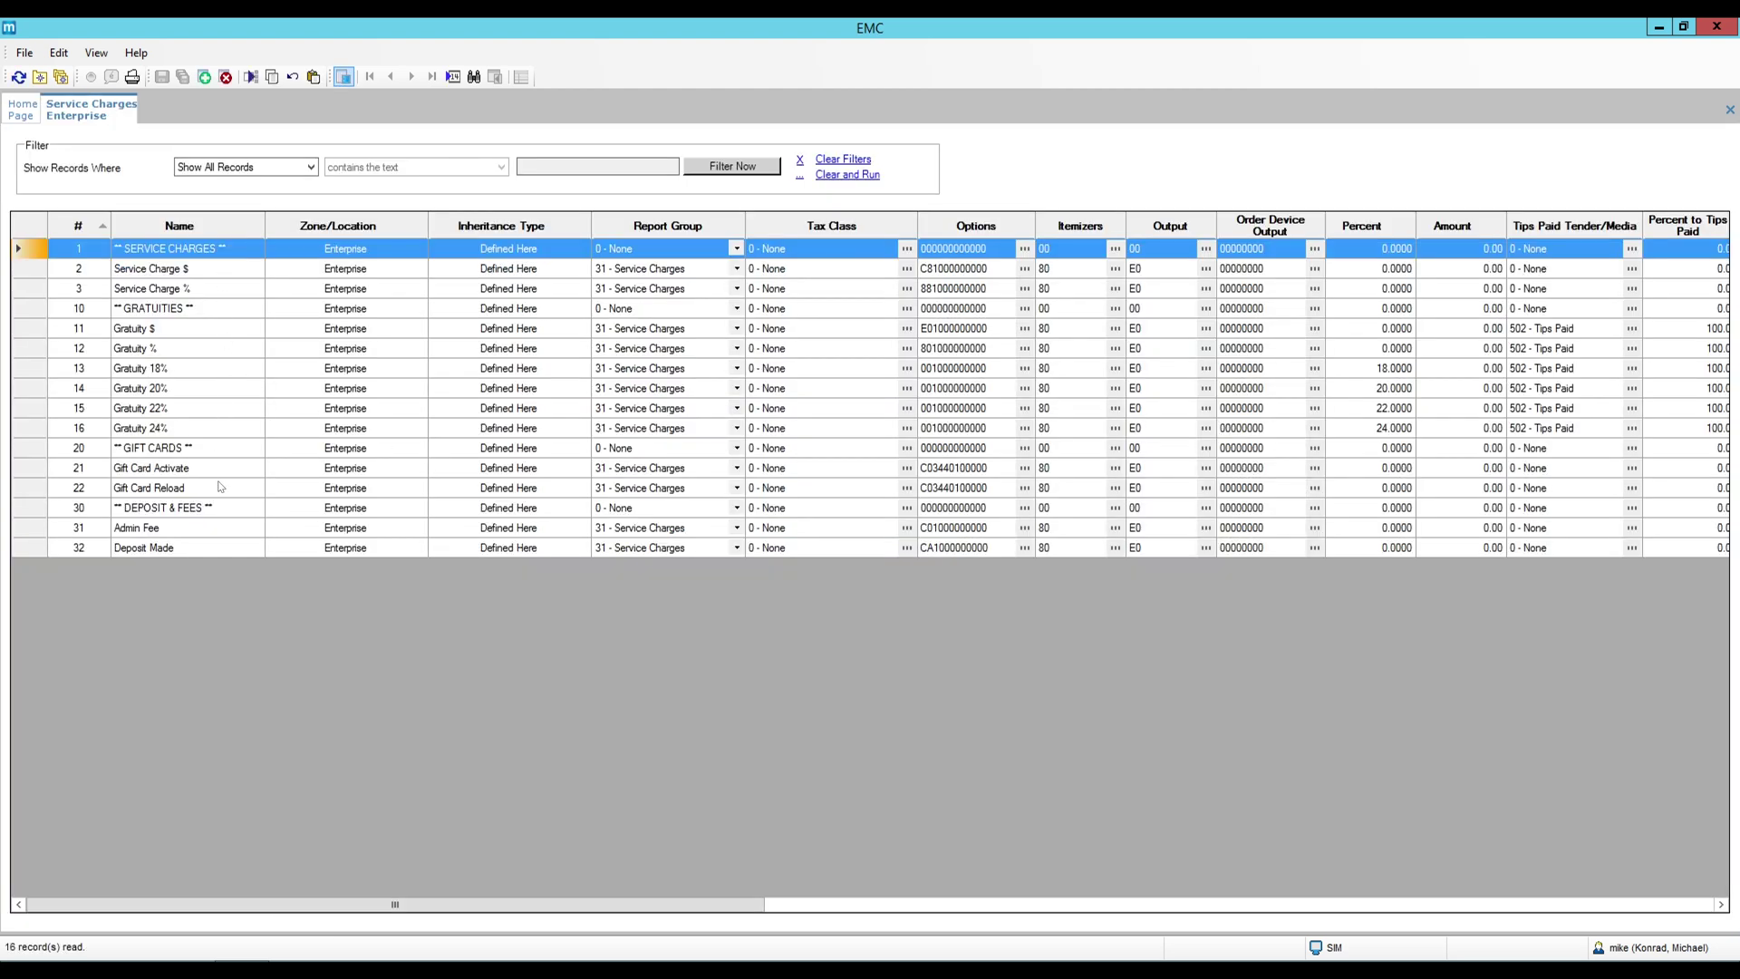
{"action": "double_click", "coordinate": [32, 373]}
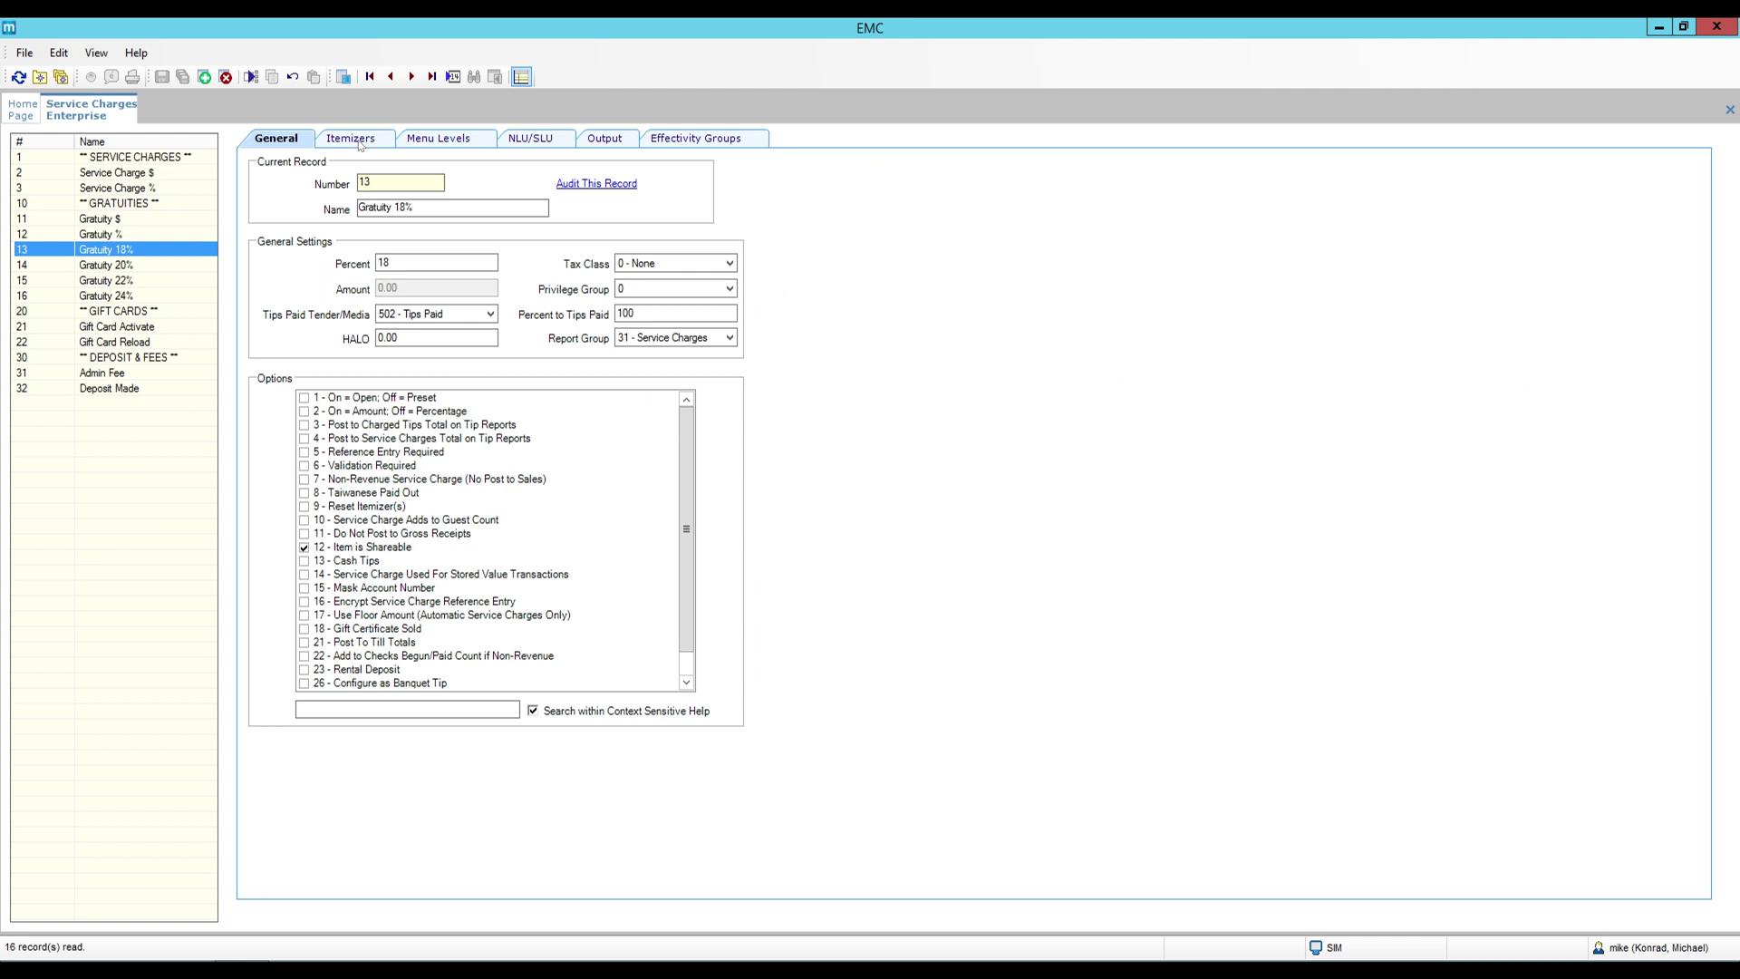
{"action": "left_click", "coordinate": [360, 146]}
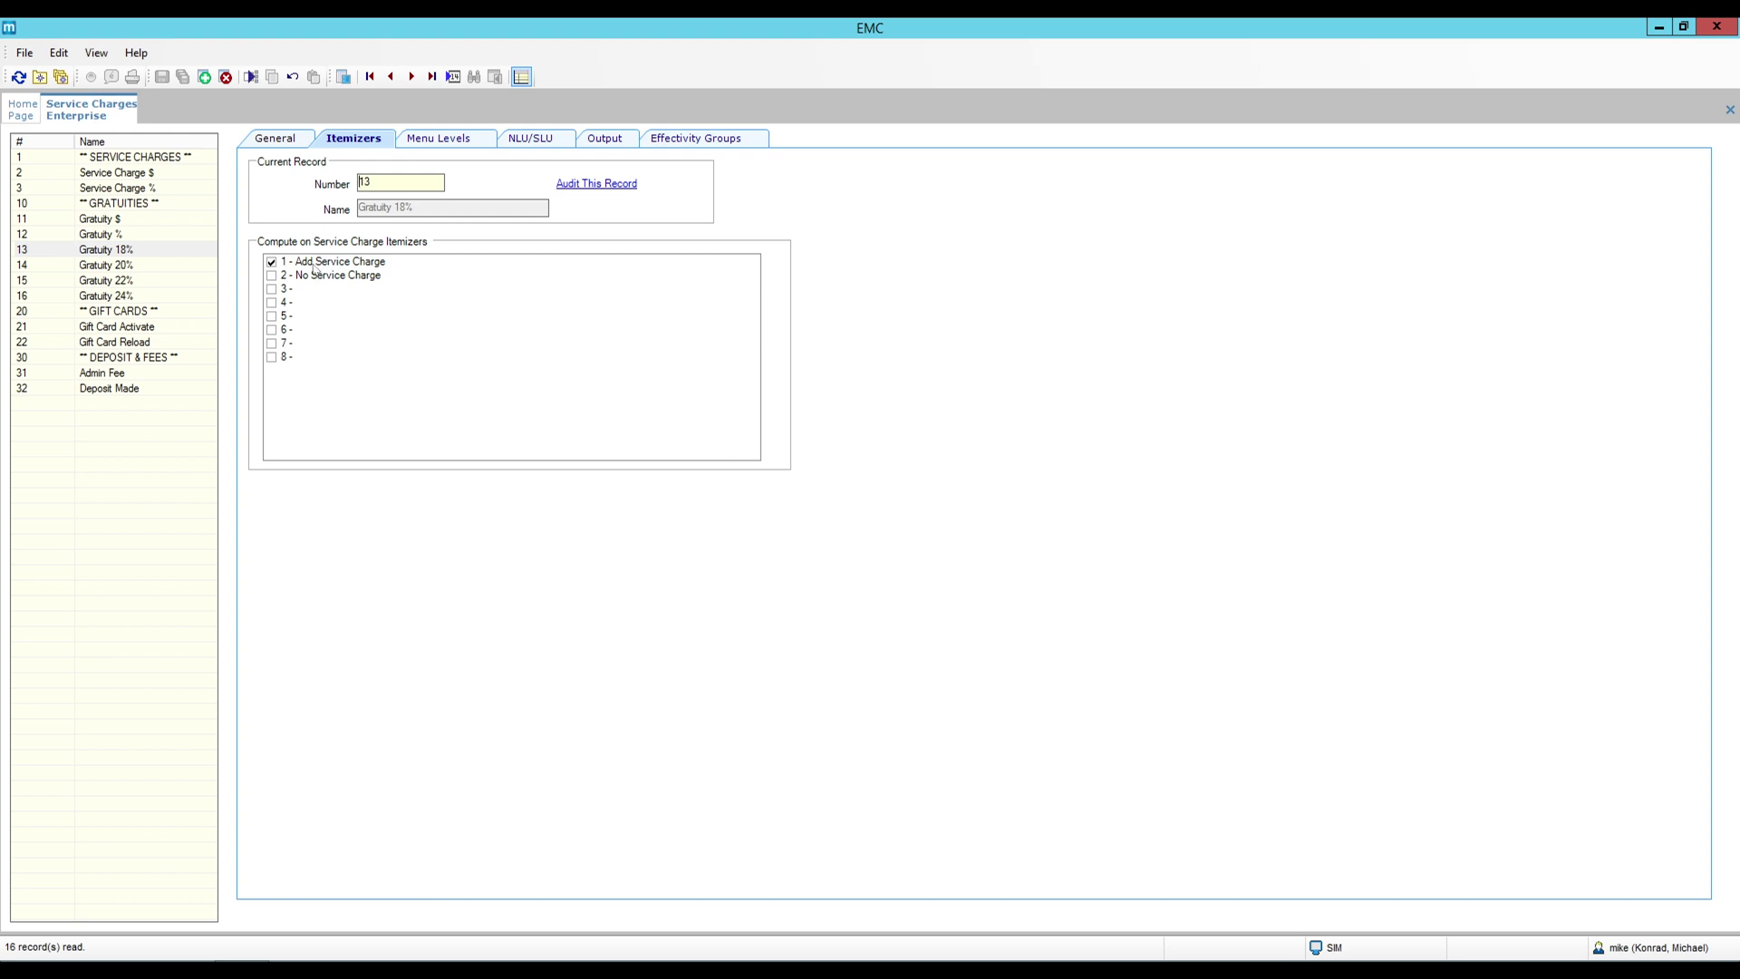
{"action": "left_click", "coordinate": [151, 265]}
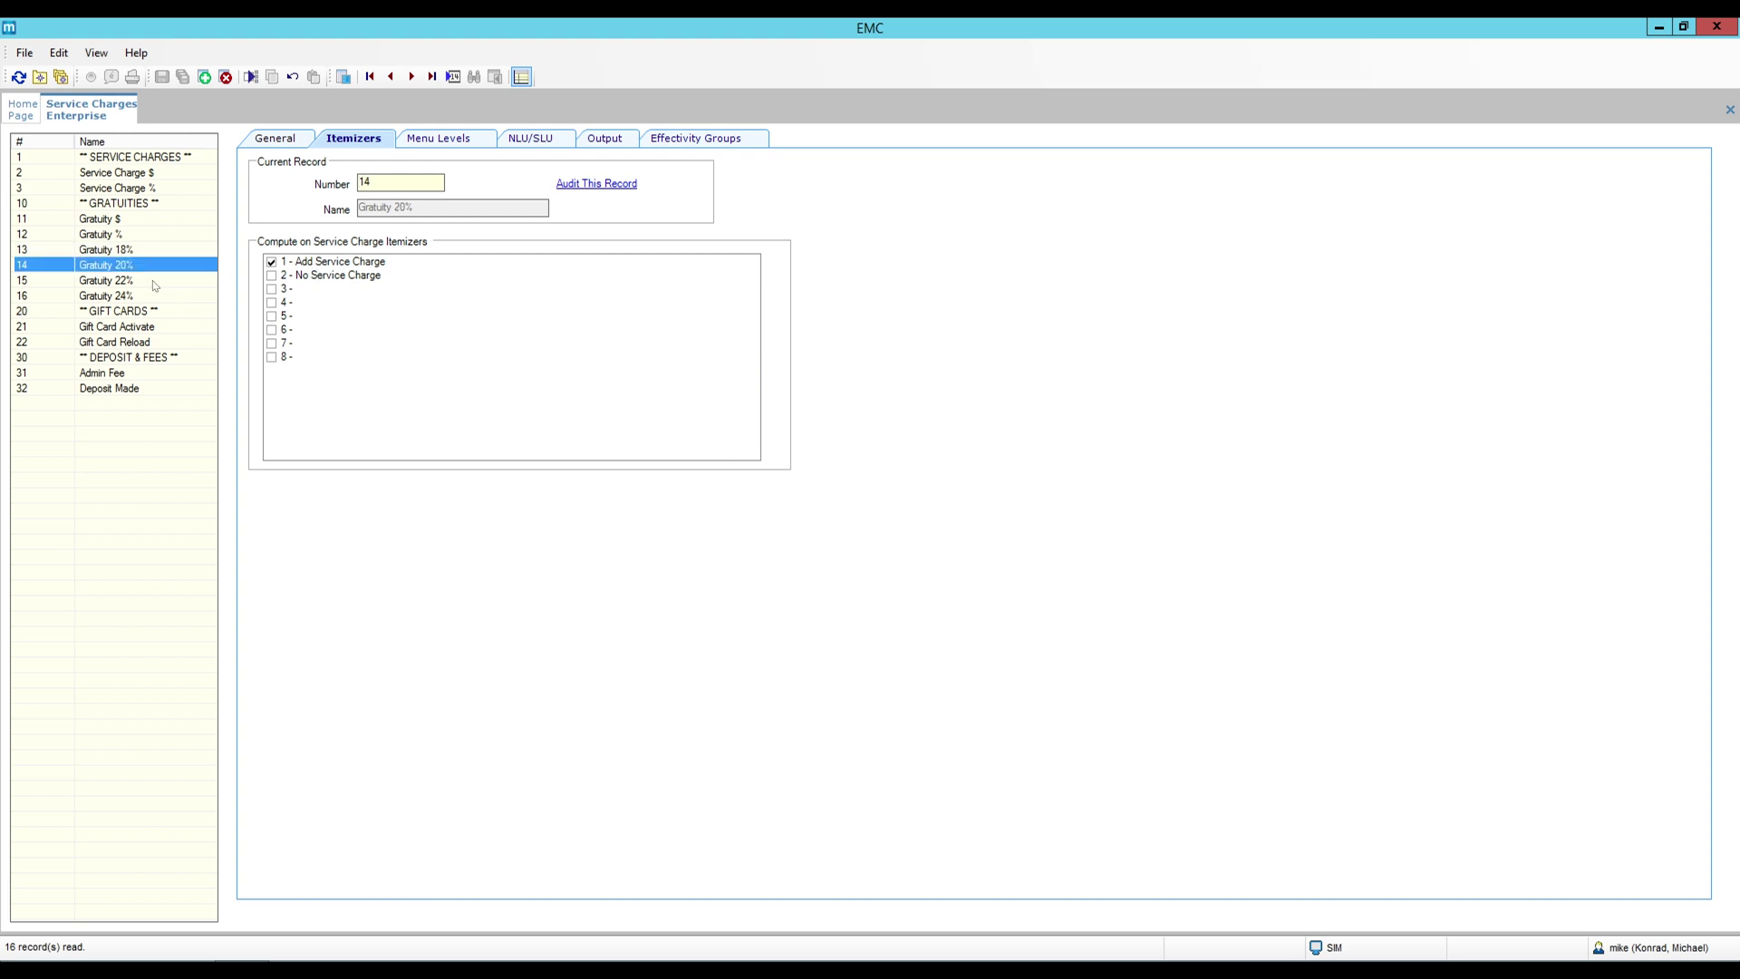
{"action": "left_click", "coordinate": [153, 283]}
{"action": "left_click", "coordinate": [148, 299]}
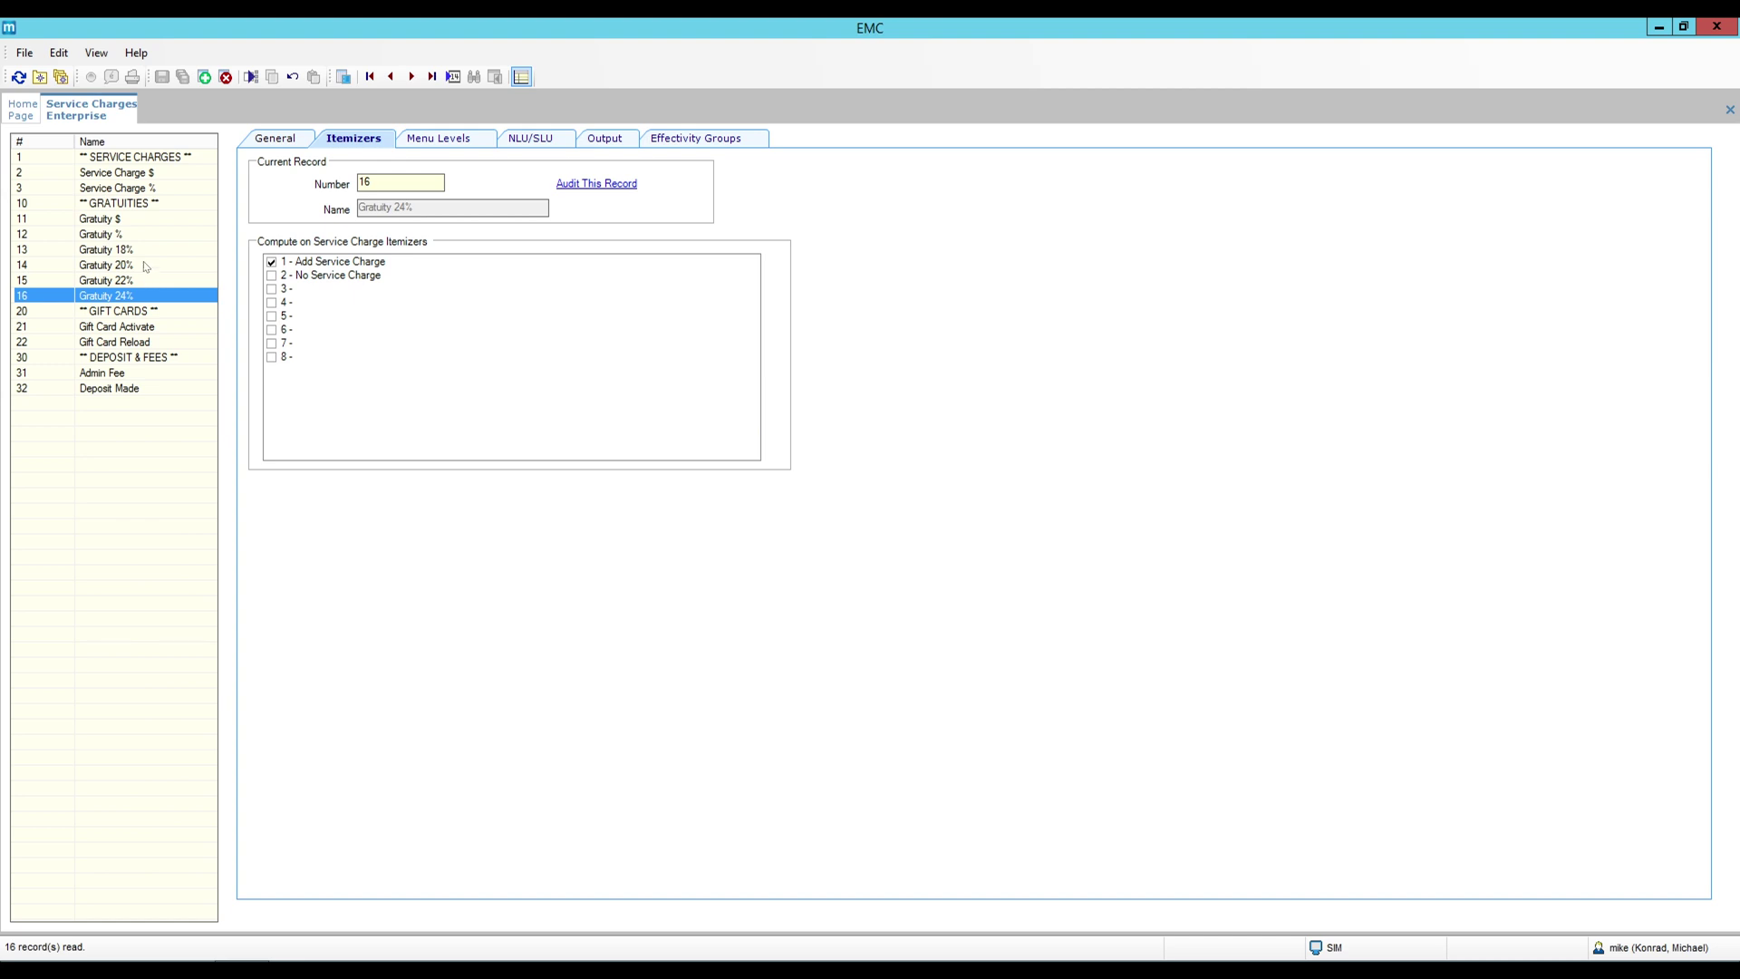
{"action": "left_click", "coordinate": [141, 250]}
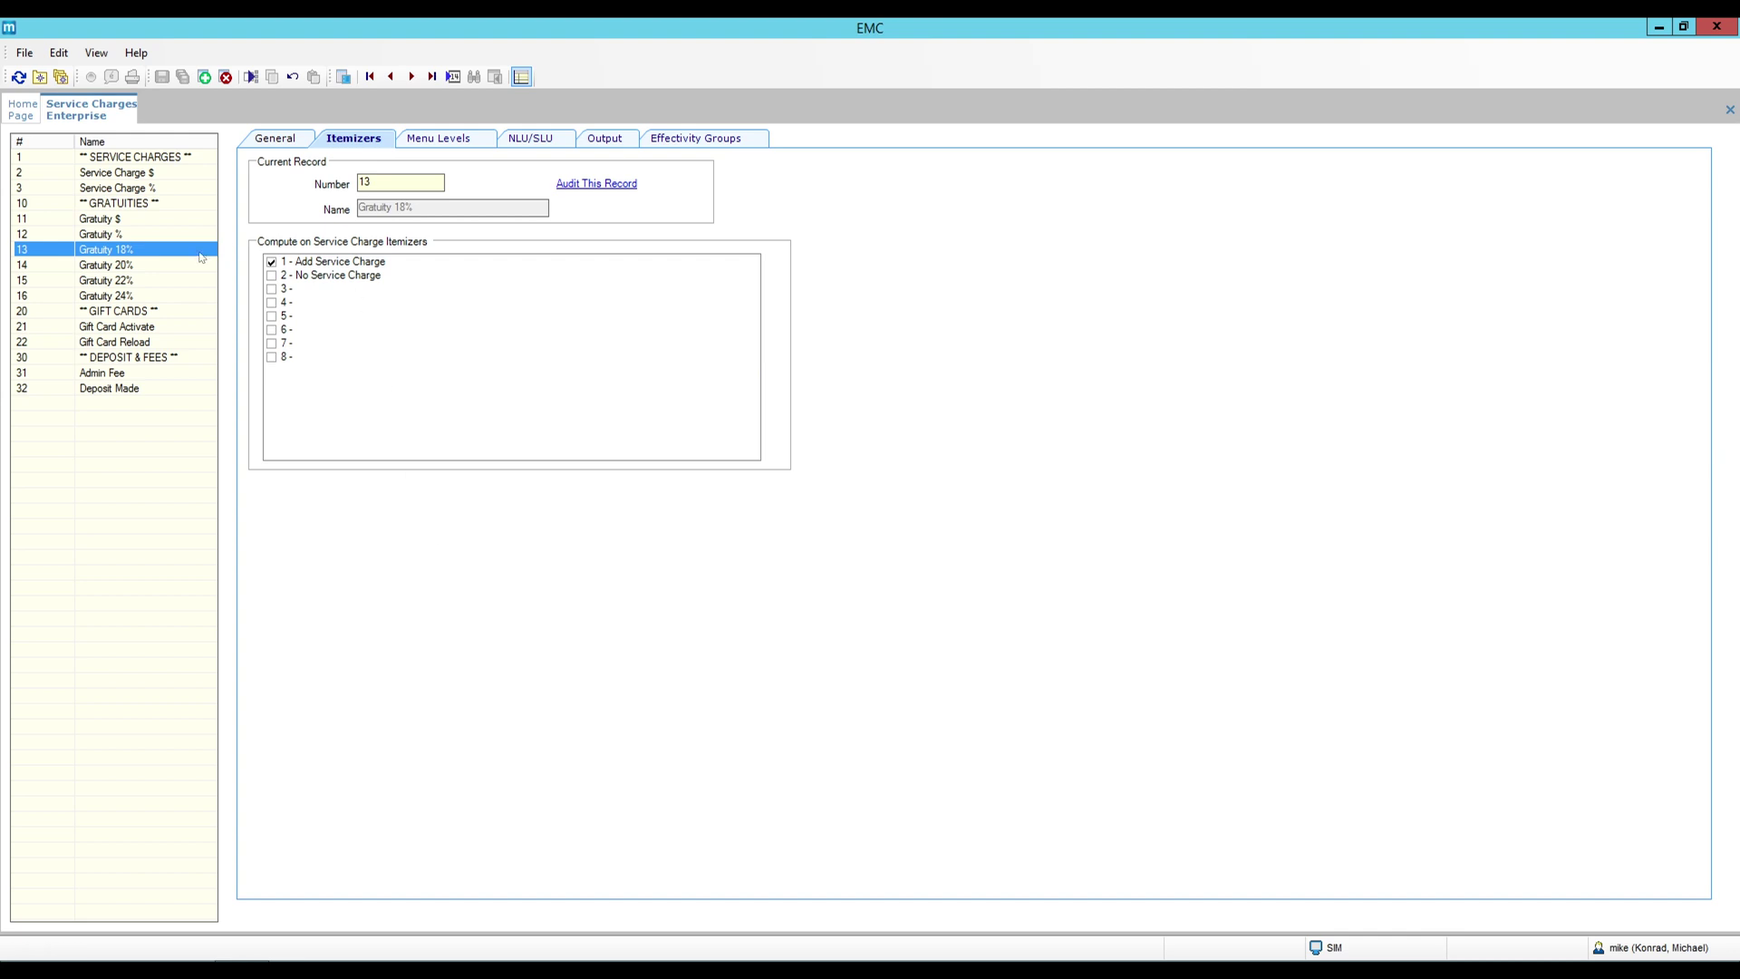
Close the Service Charges view and open Menu Item Classes at the Bello enterprise level.
{"action": "right_click", "coordinate": [87, 123]}
{"action": "left_click", "coordinate": [126, 122]}
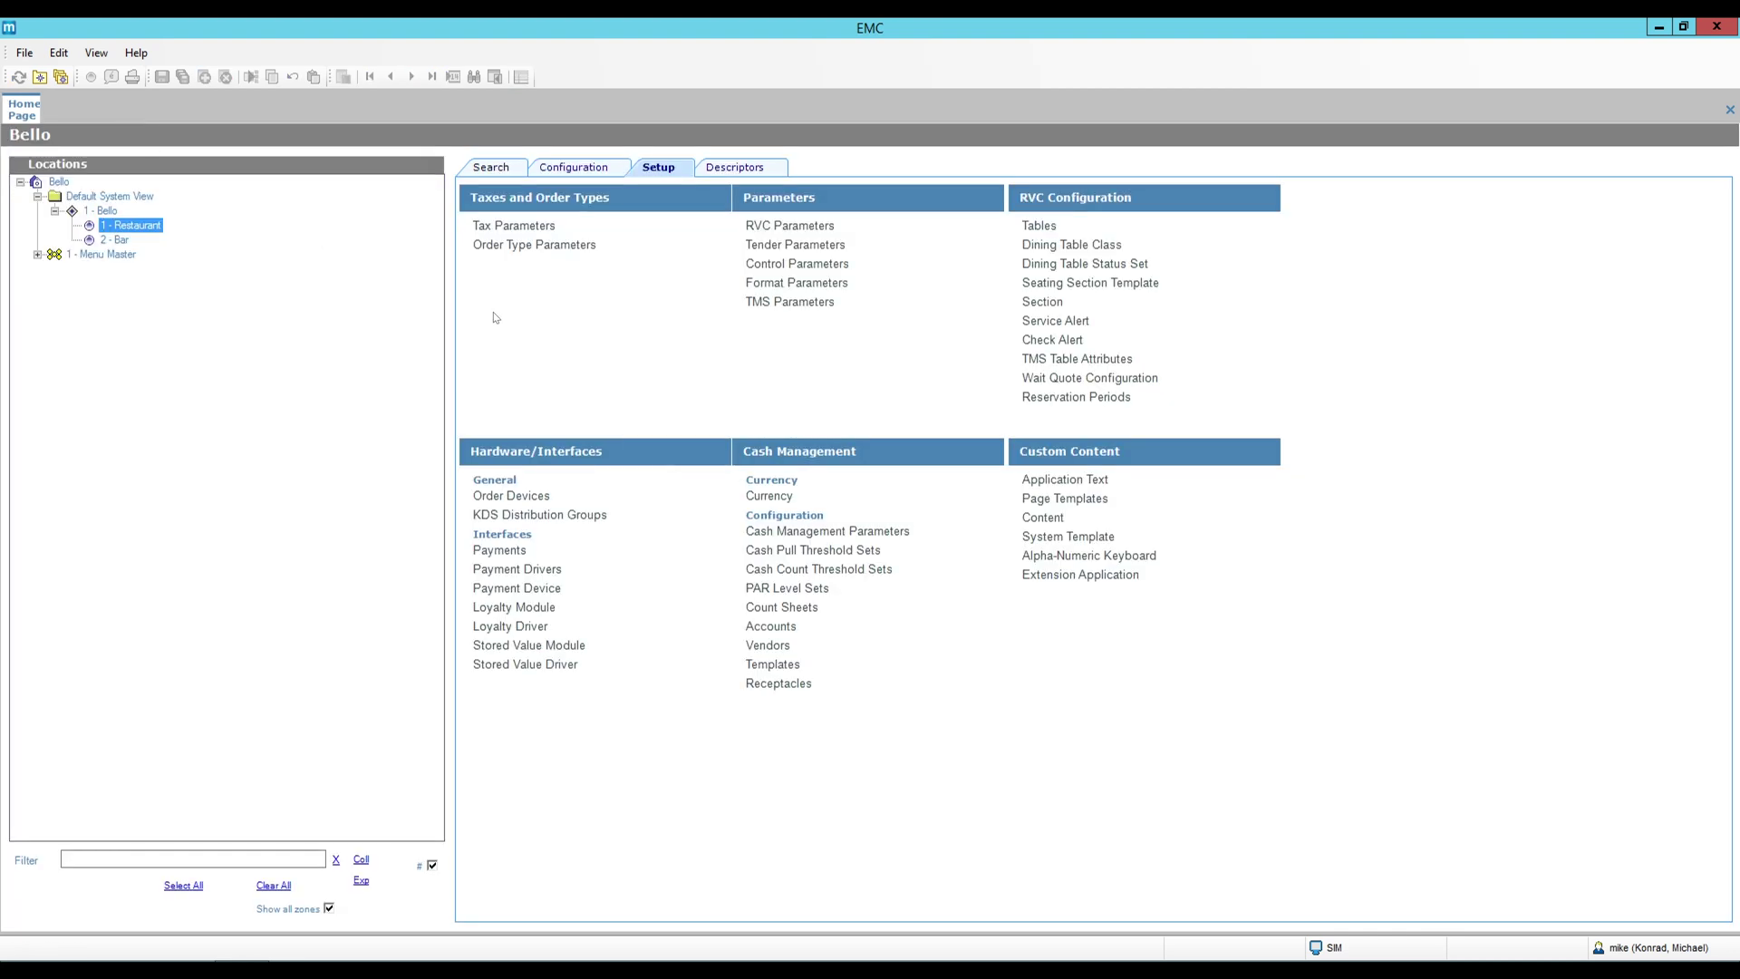
{"action": "left_click", "coordinate": [573, 166]}
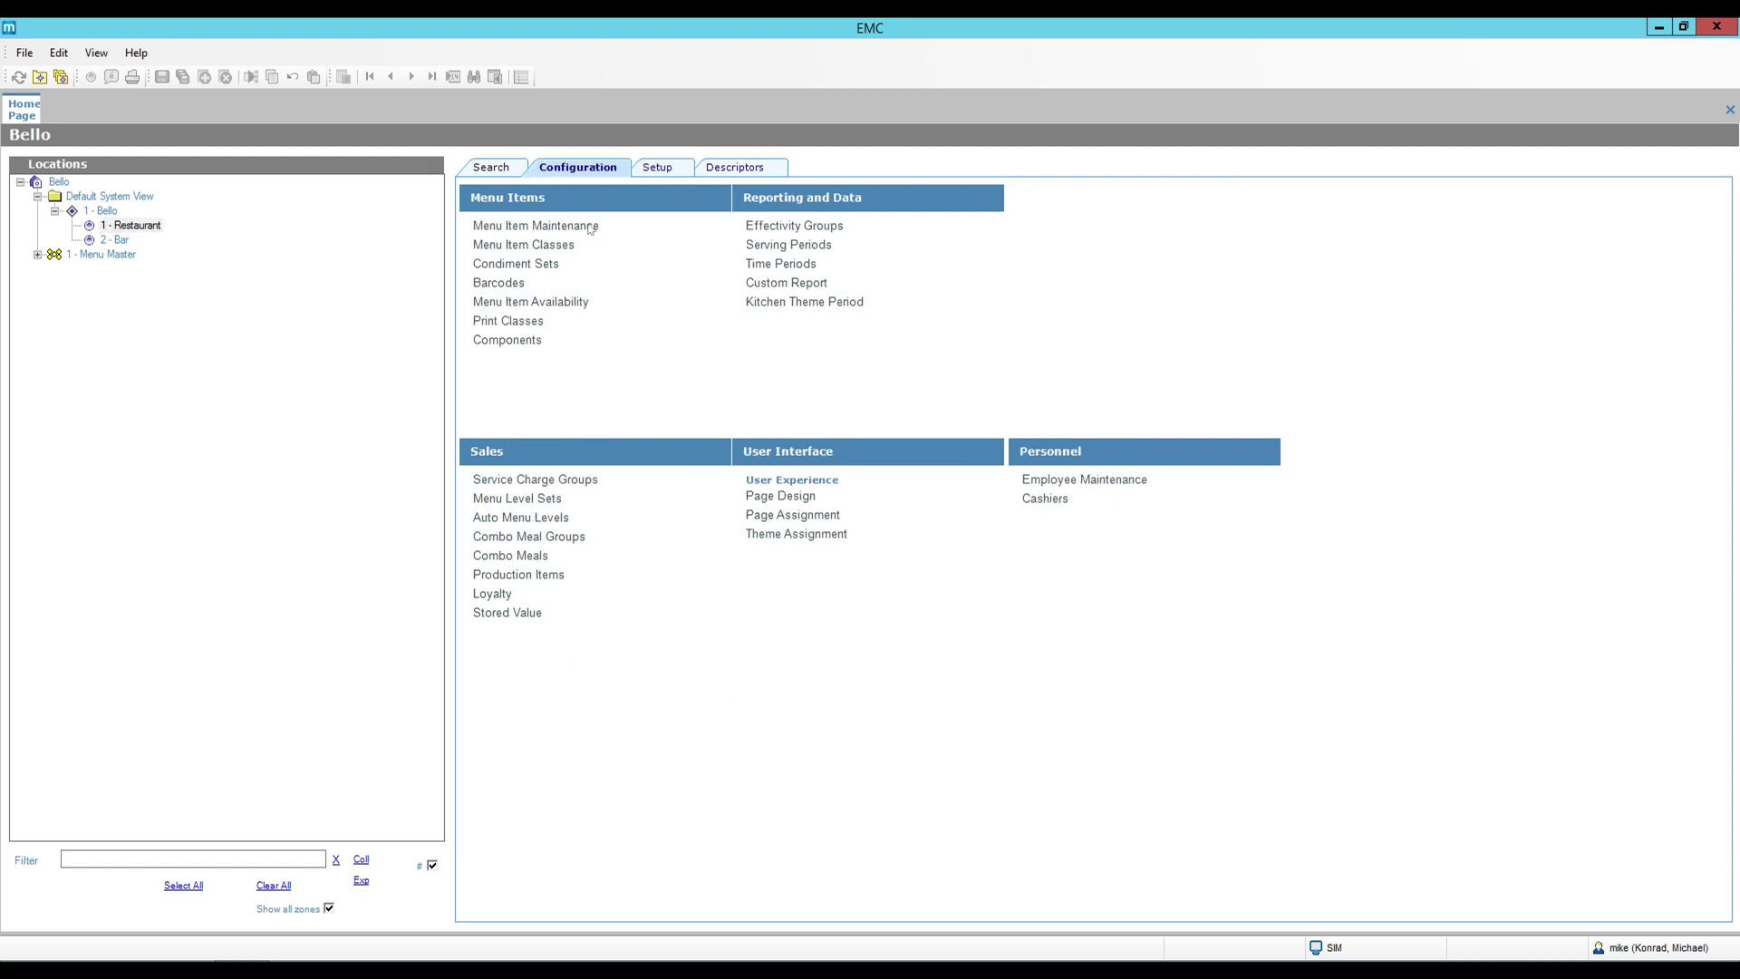
{"action": "left_click", "coordinate": [60, 182]}
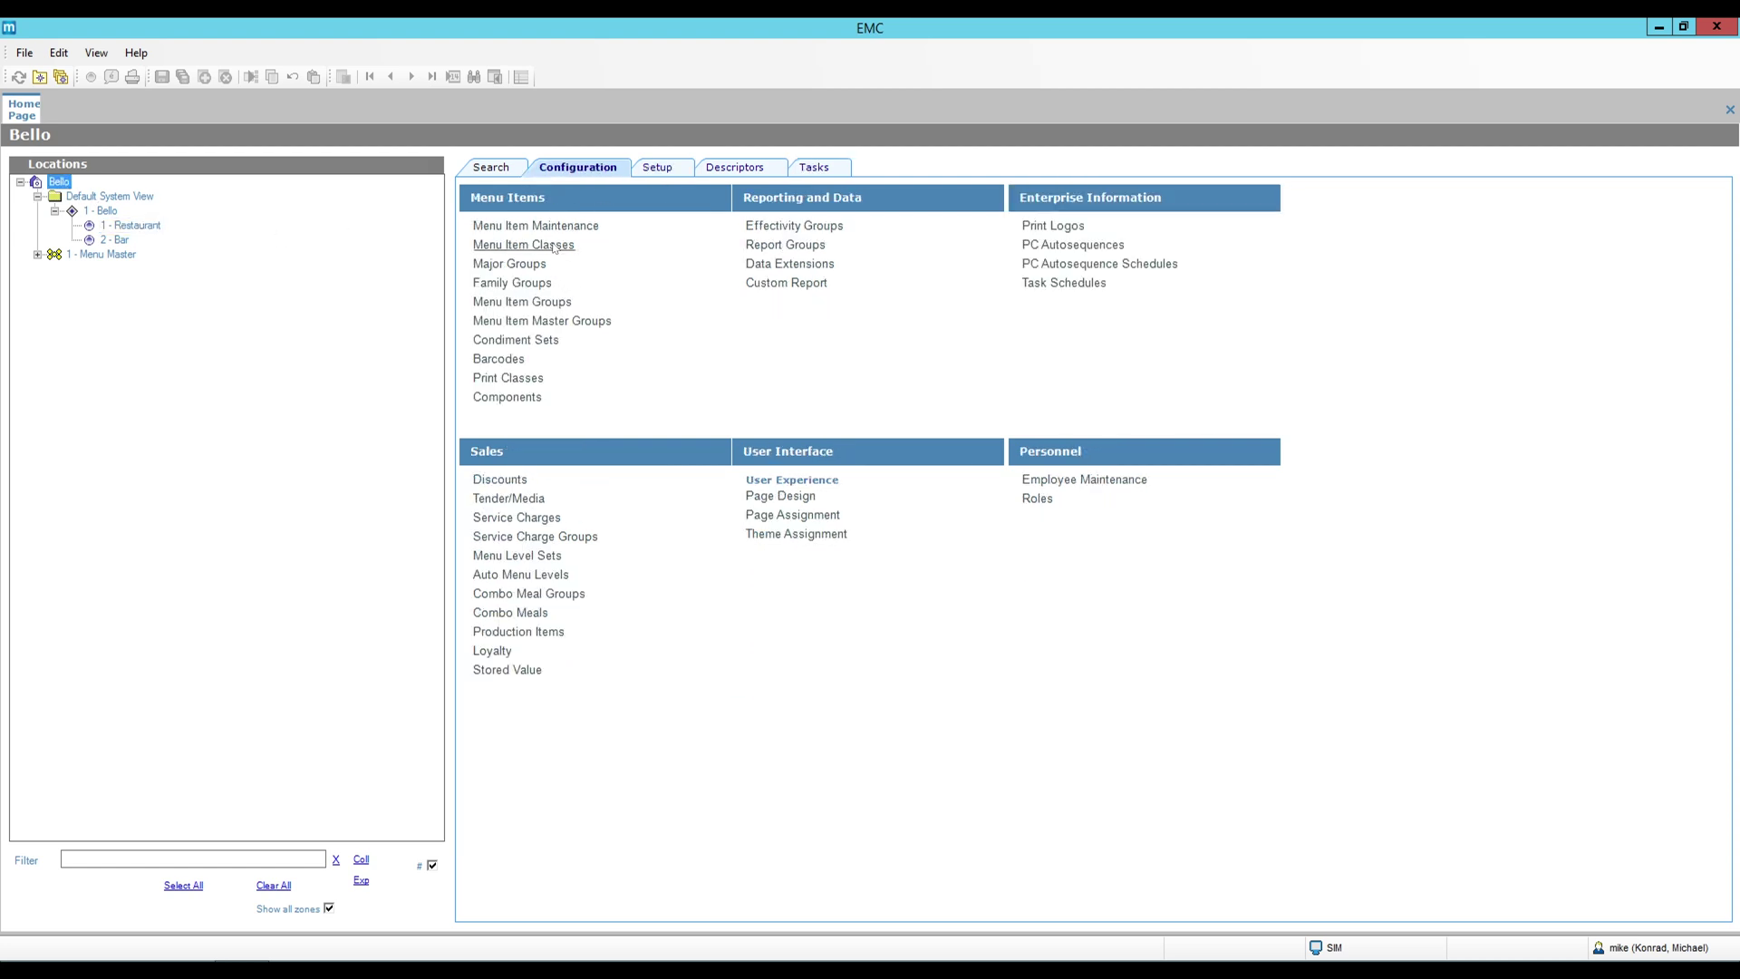
{"action": "left_click", "coordinate": [526, 245]}
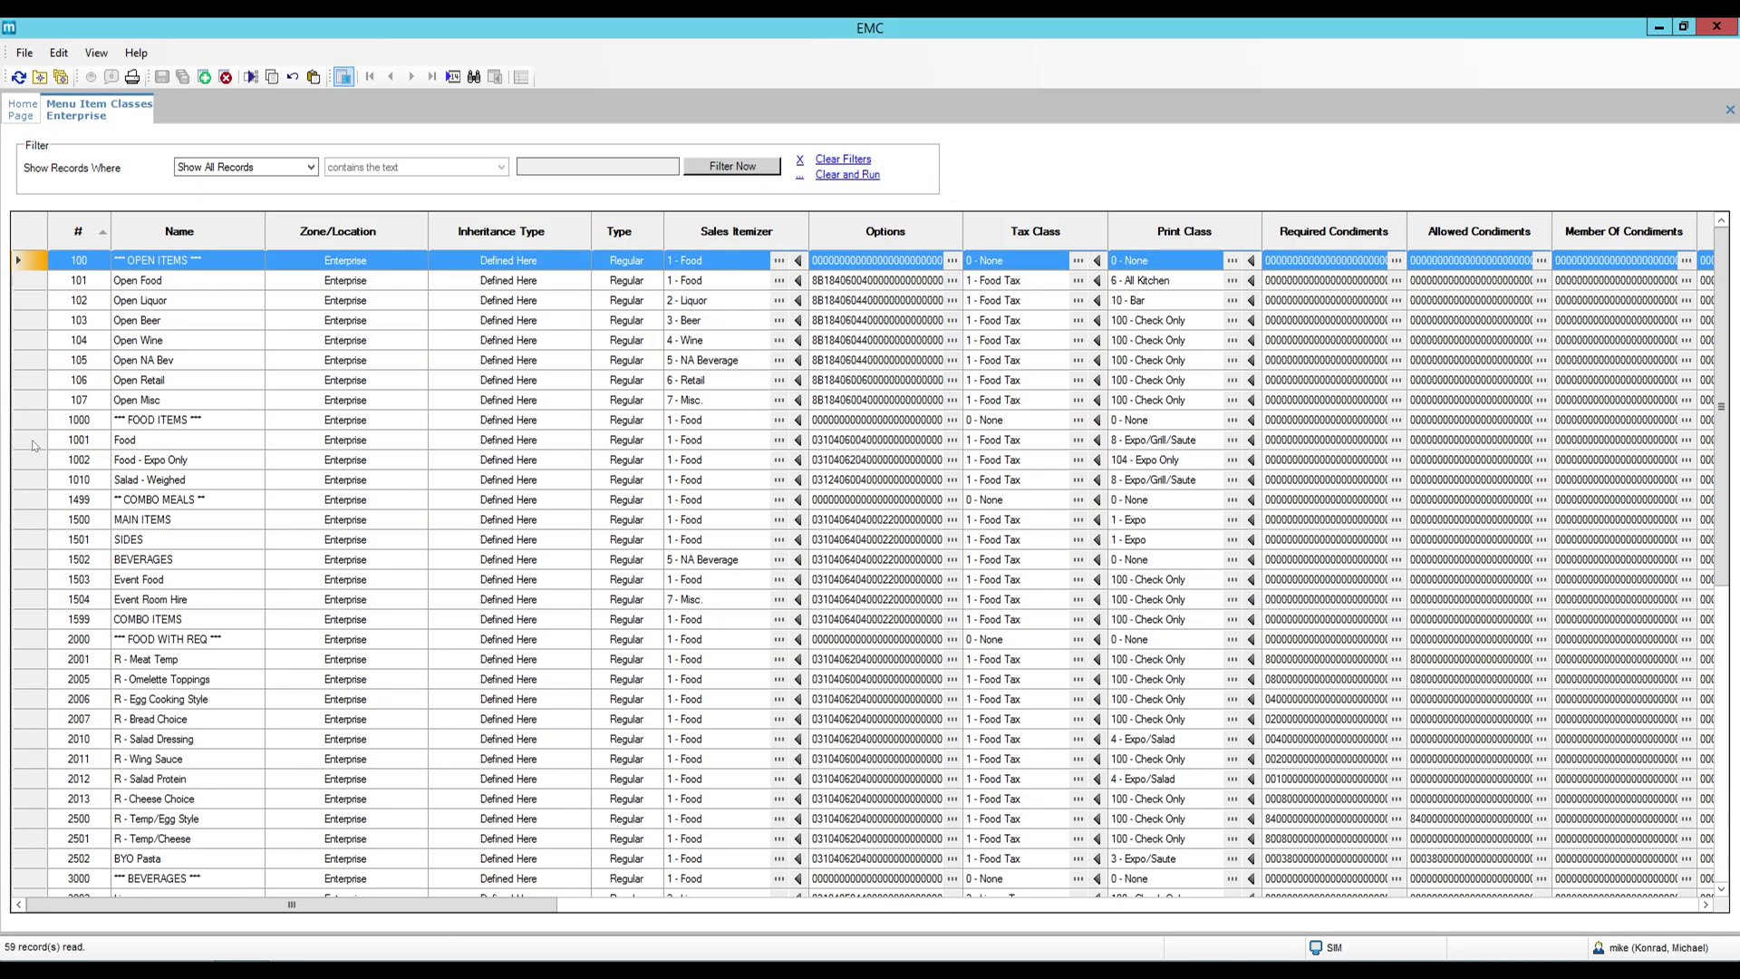
Open class 1001 Food and jump to its service charge itemizer definitions, leaving it unchanged.
{"action": "left_click", "coordinate": [35, 443]}
{"action": "double_click", "coordinate": [34, 444]}
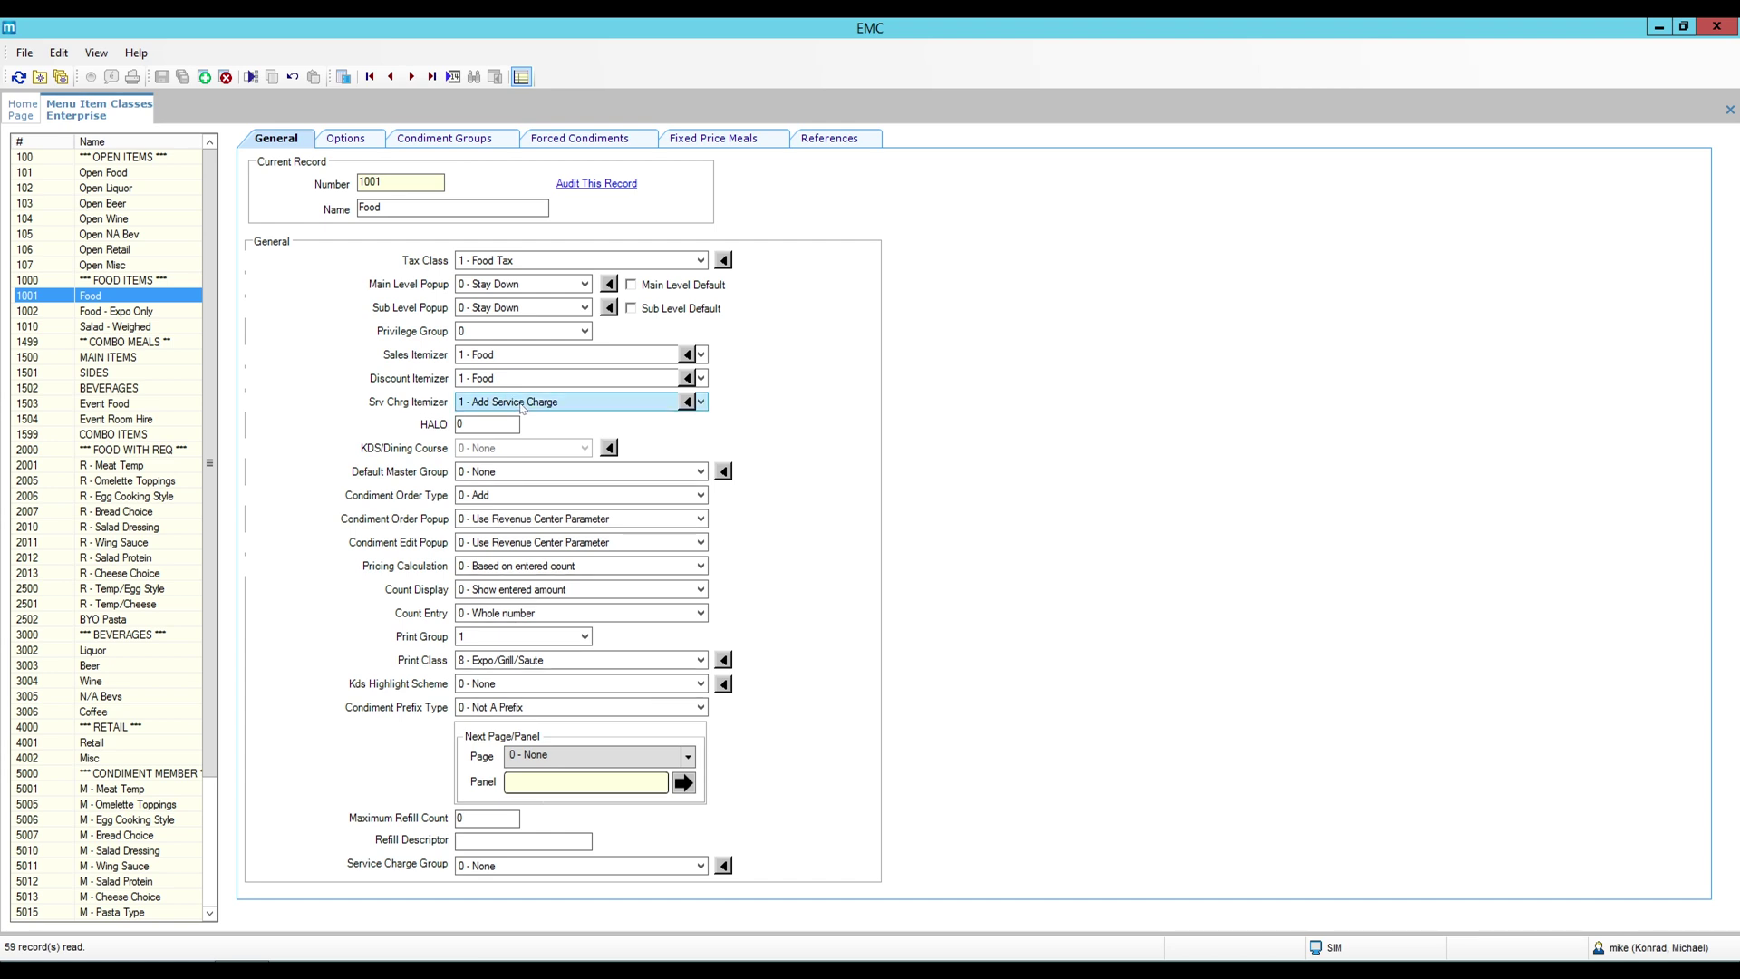
{"action": "left_click", "coordinate": [701, 402]}
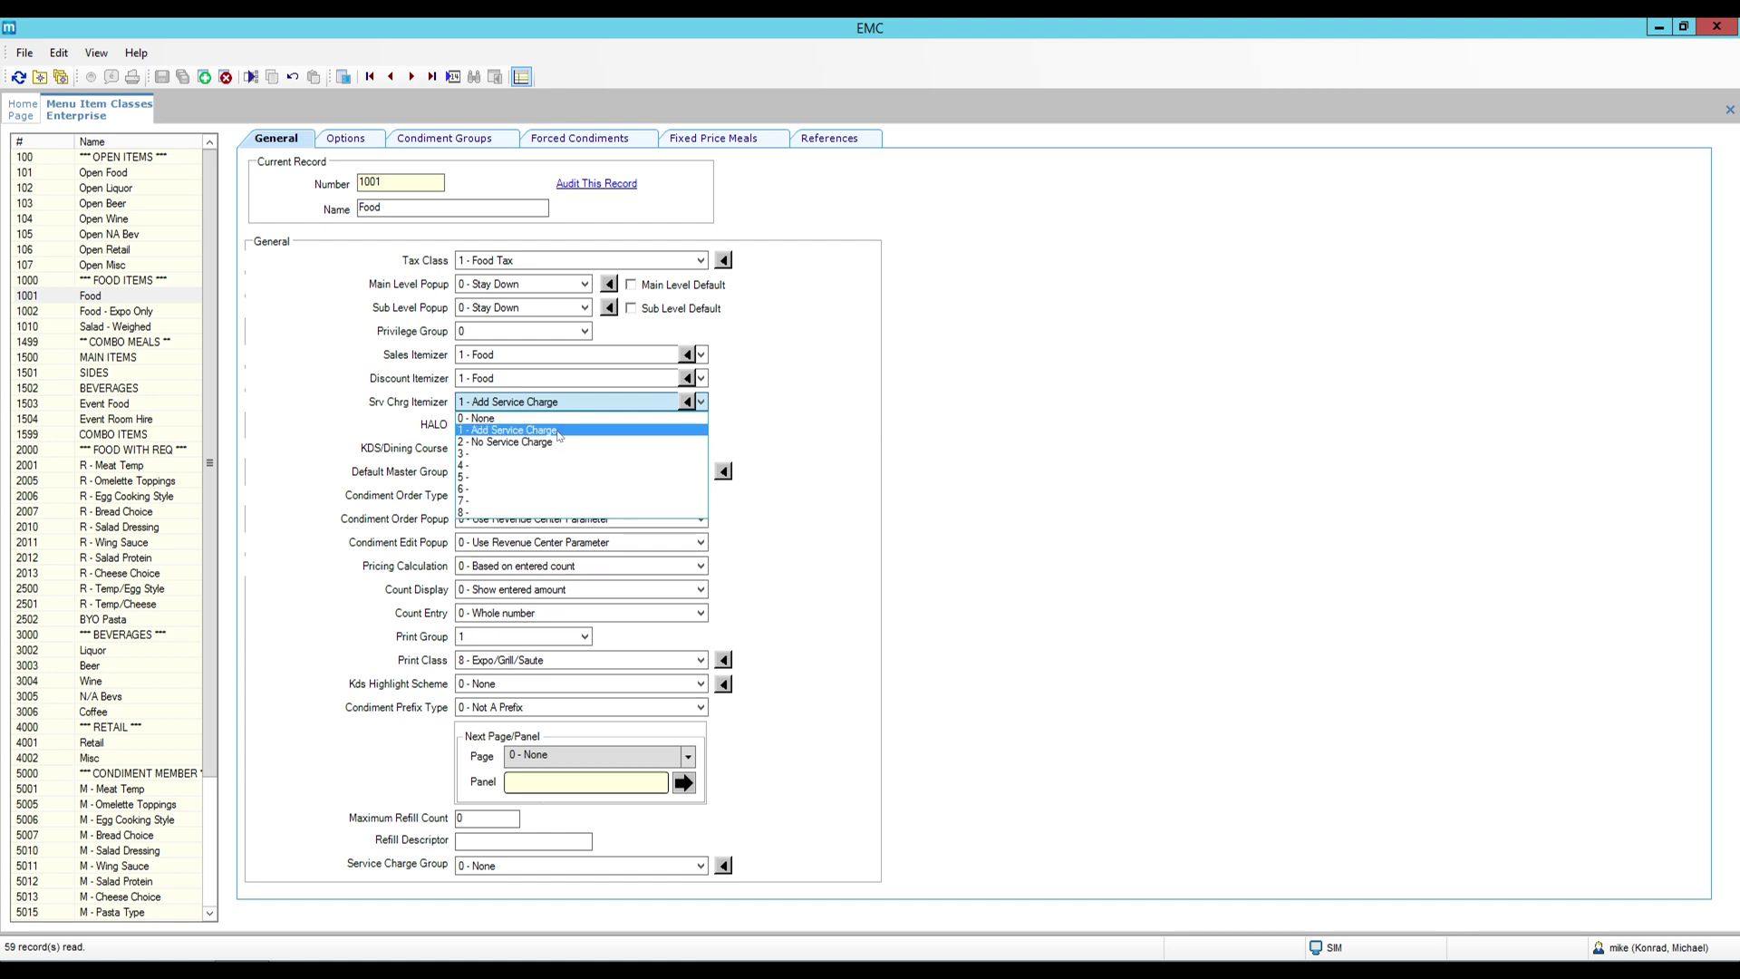
{"action": "left_click", "coordinate": [689, 403]}
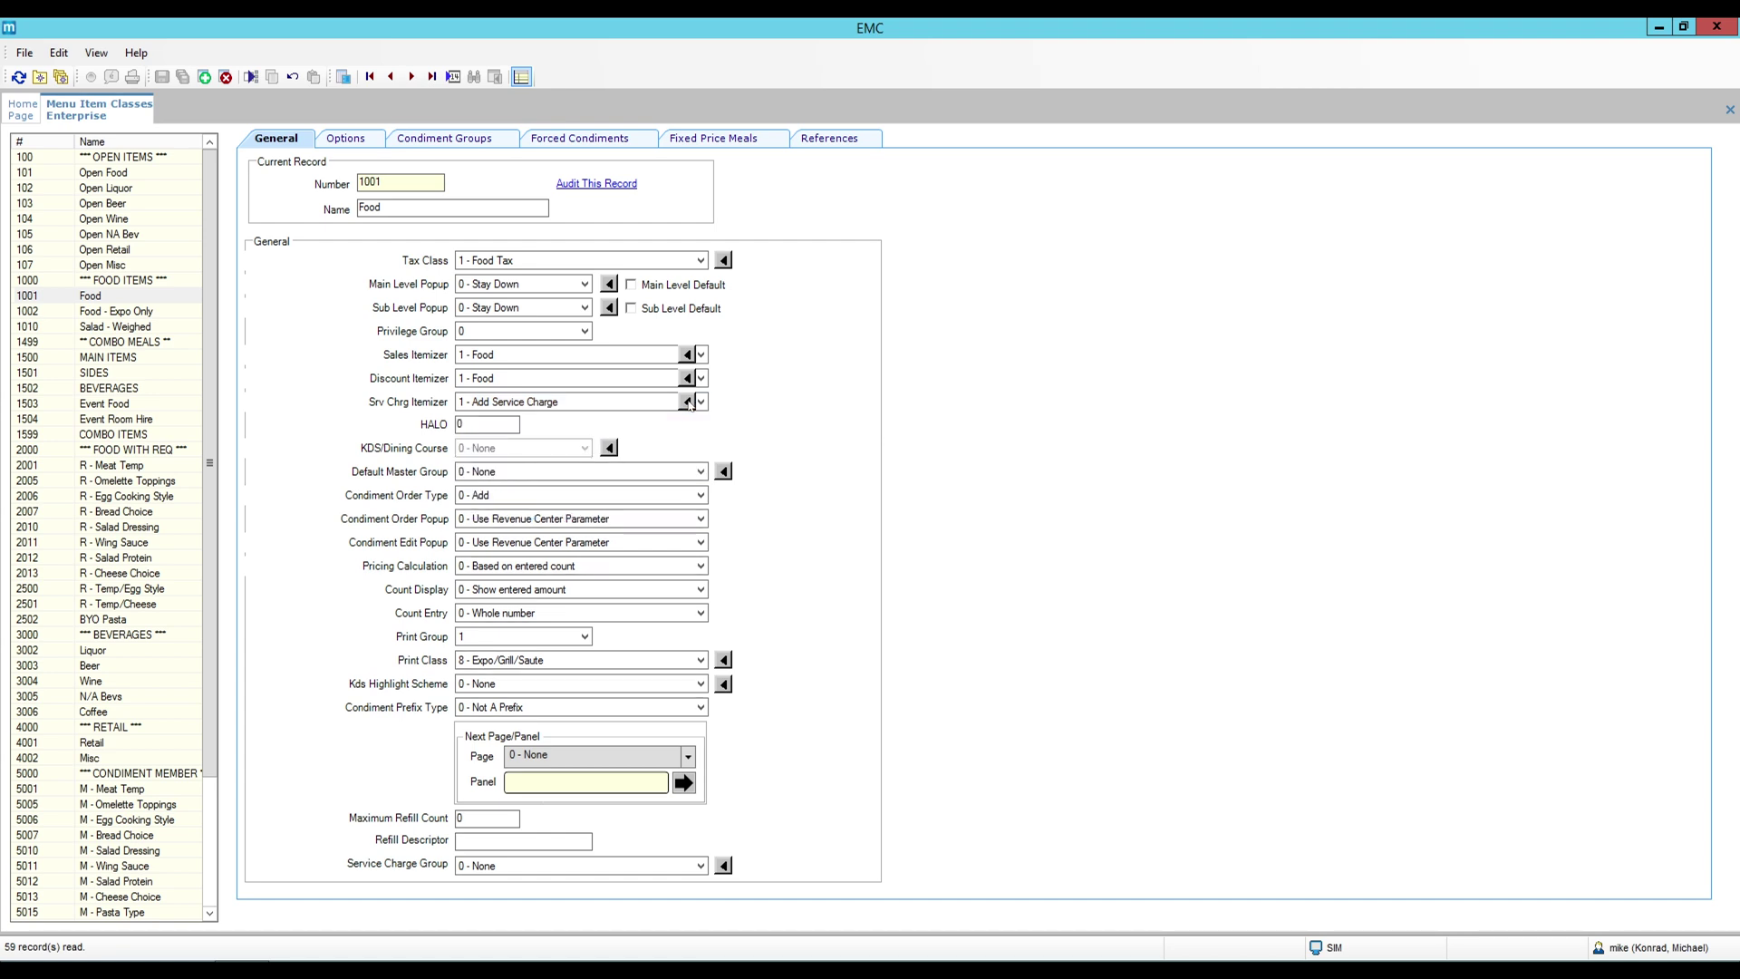
{"action": "left_click", "coordinate": [687, 402]}
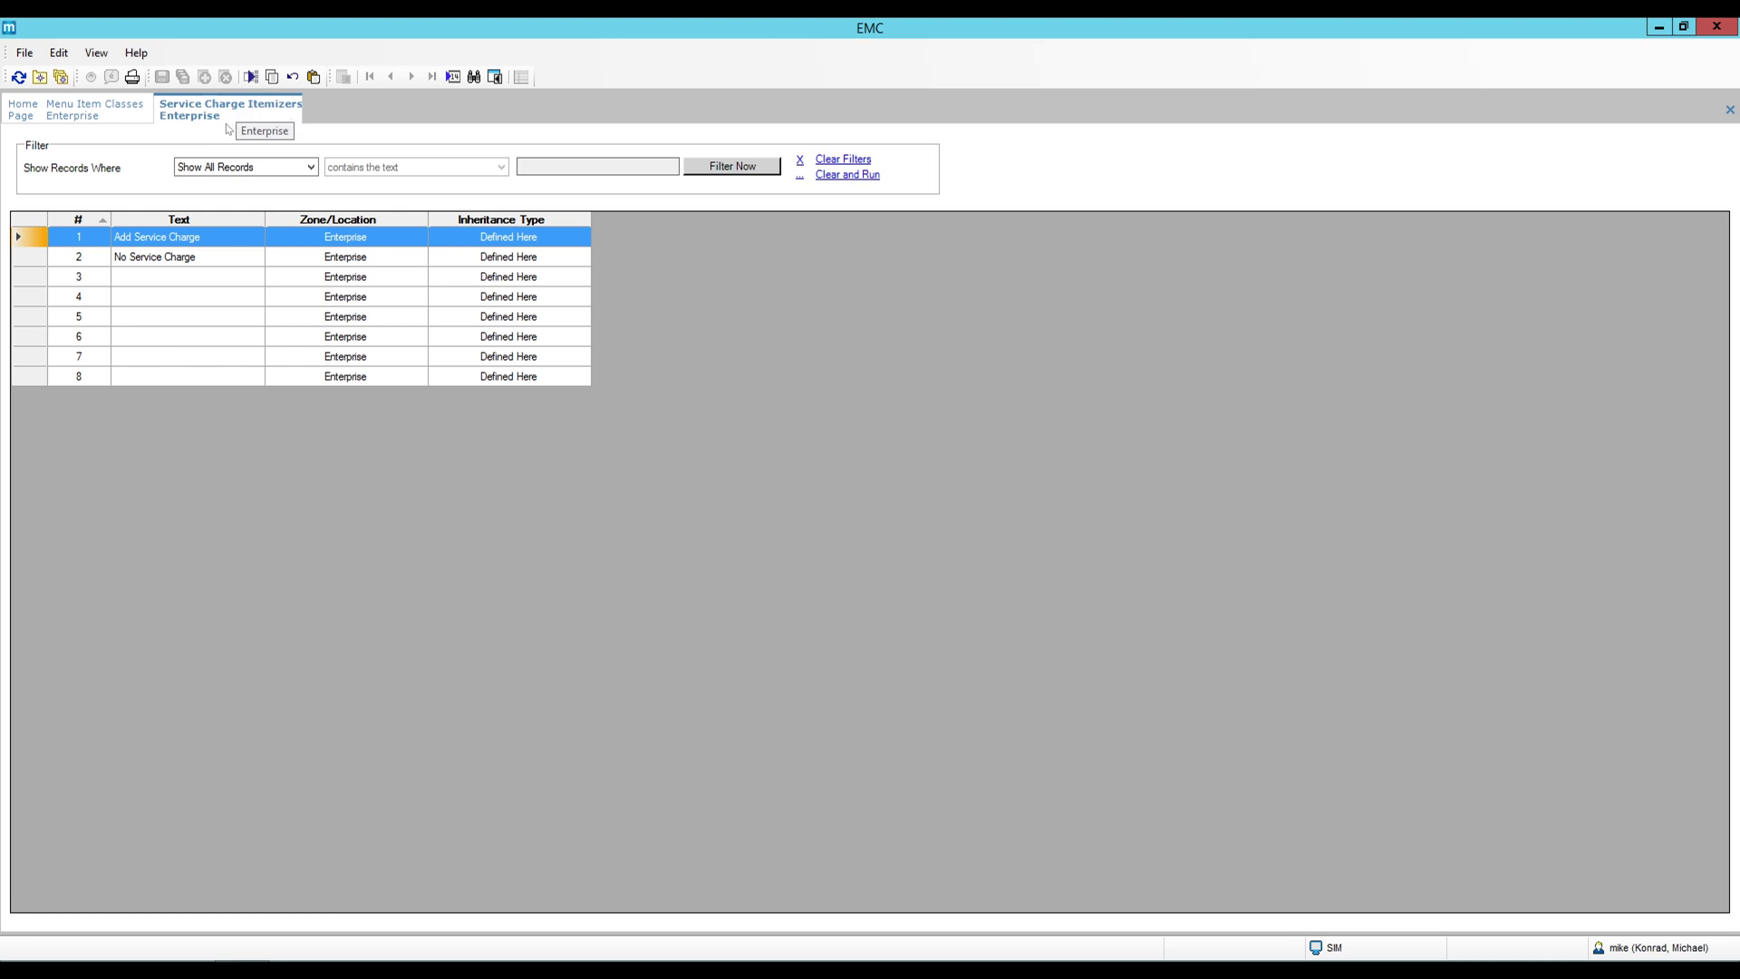
Inspect unused itemizer slot 3, then close the Service Charge Itemizers view.
{"action": "left_click", "coordinate": [177, 283]}
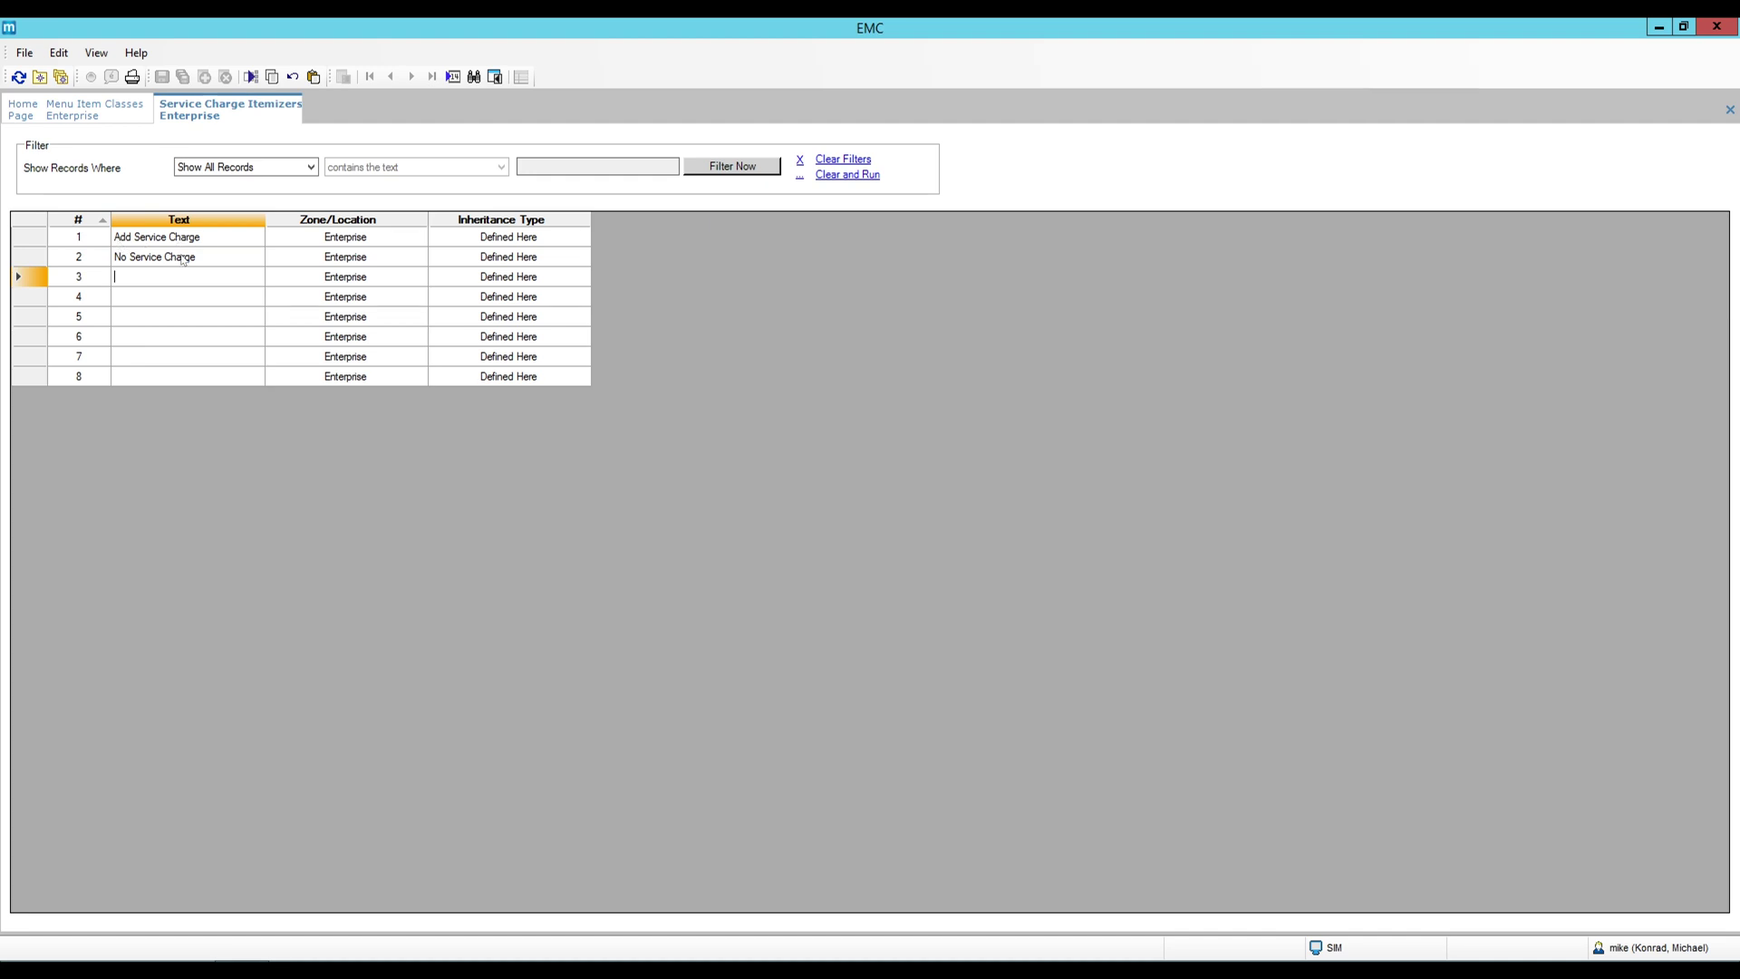
{"action": "right_click", "coordinate": [237, 112]}
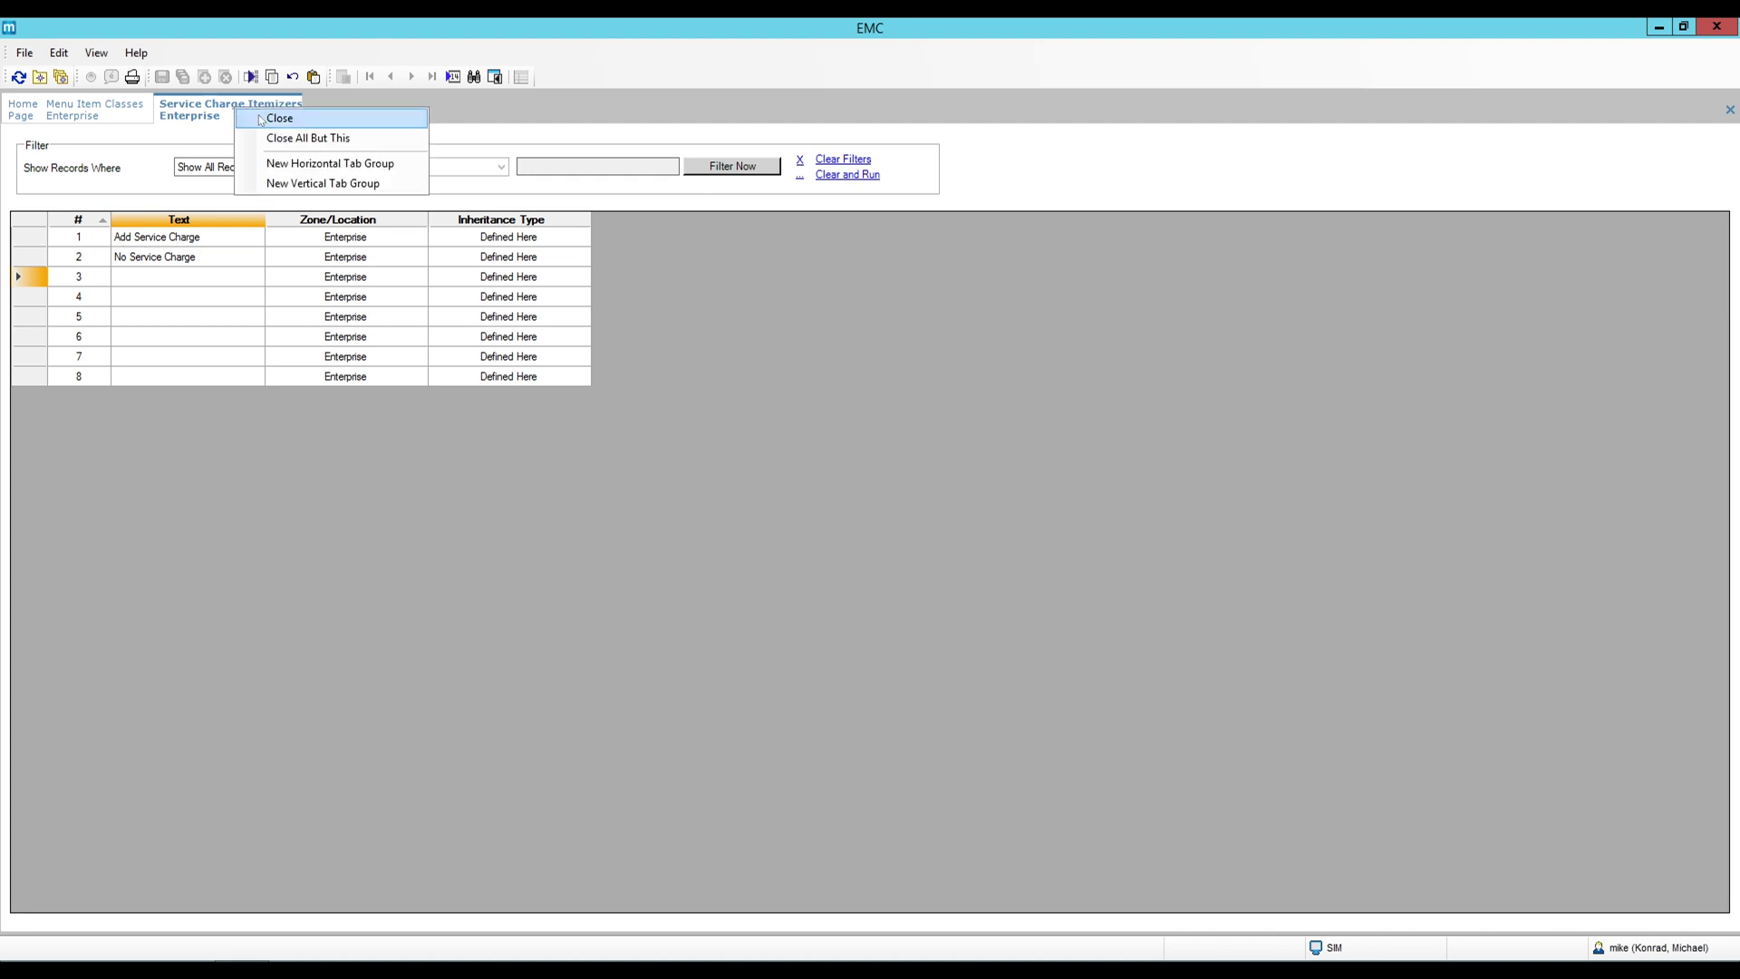
{"action": "left_click", "coordinate": [261, 120]}
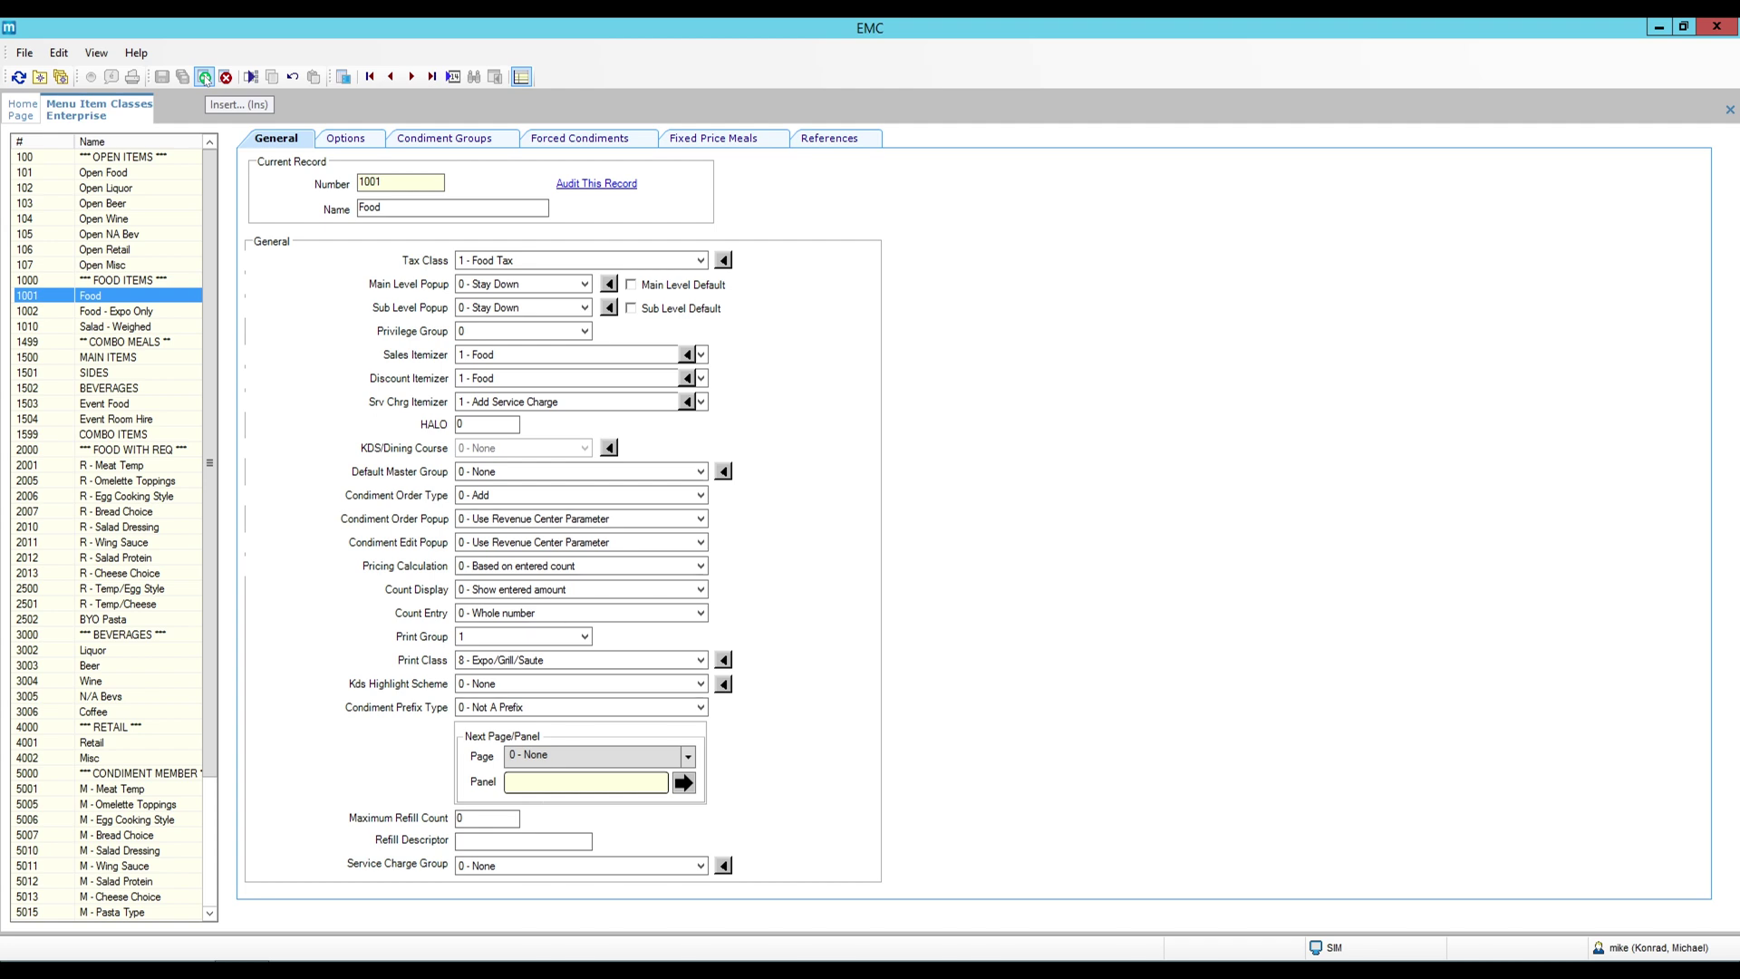
Insert menu item class 1015 'Food - No Srv Charge' using the 1001 Food template.
{"action": "left_click", "coordinate": [205, 78]}
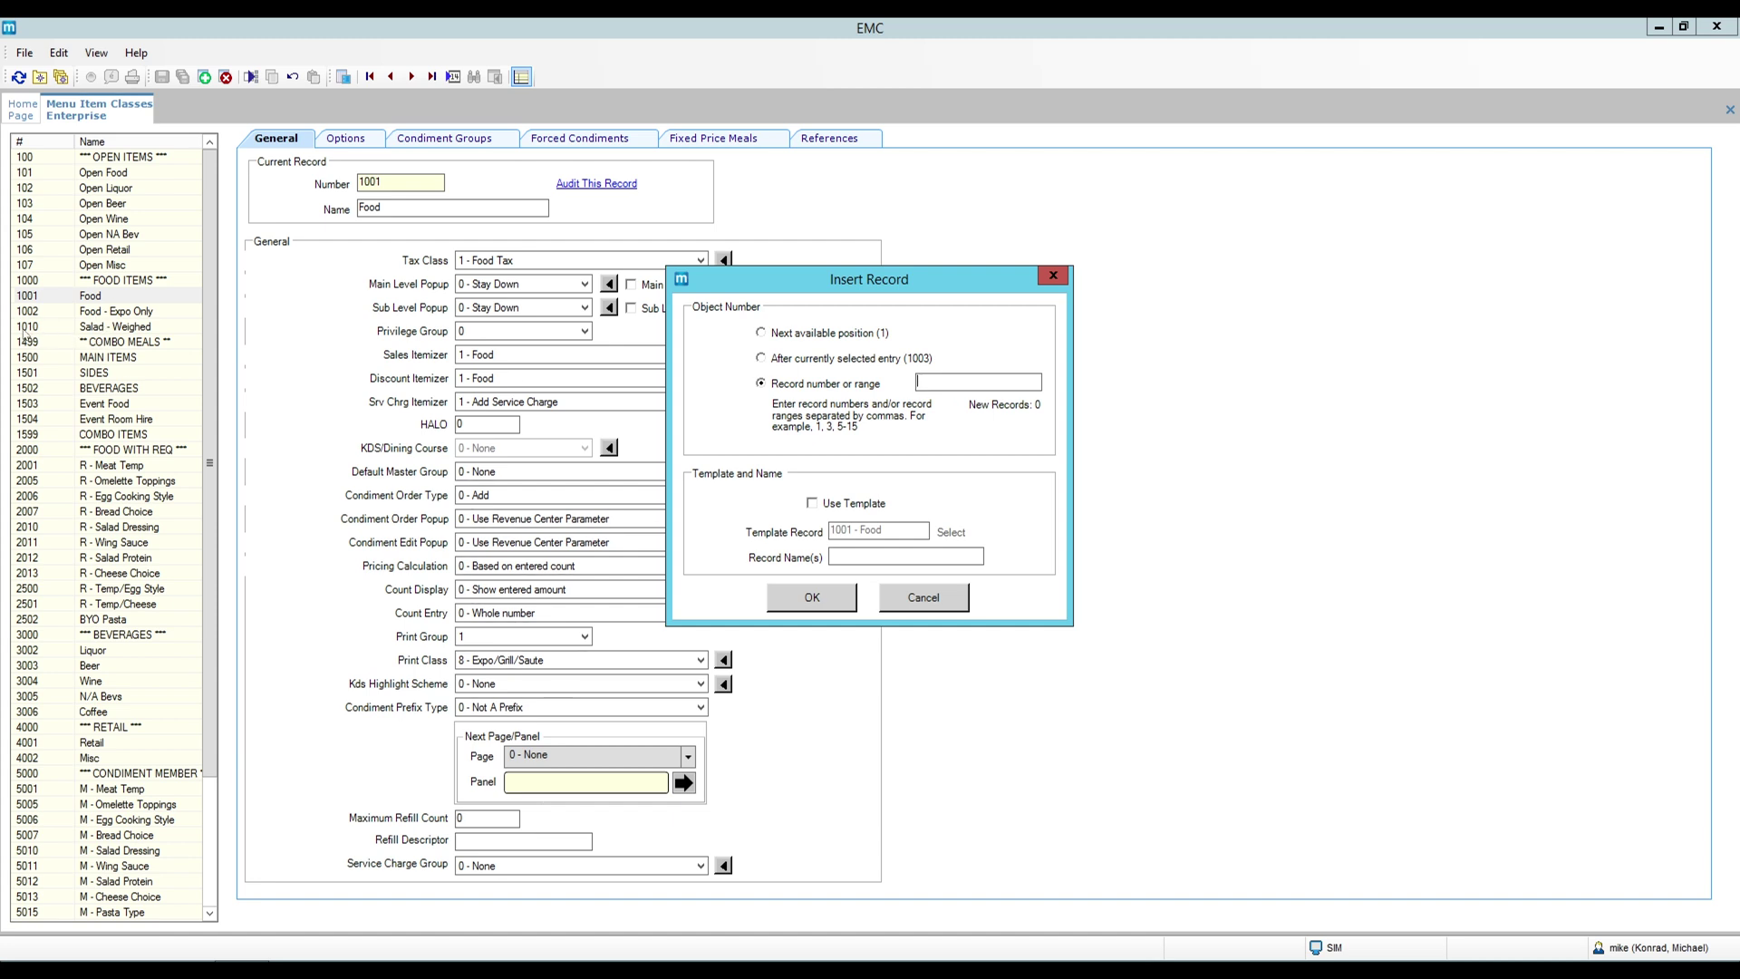
{"action": "left_click", "coordinate": [930, 385]}
{"action": "type", "text": "1015"}
{"action": "left_click", "coordinate": [849, 504]}
{"action": "type", "text": "Food - No Srv Charge"}
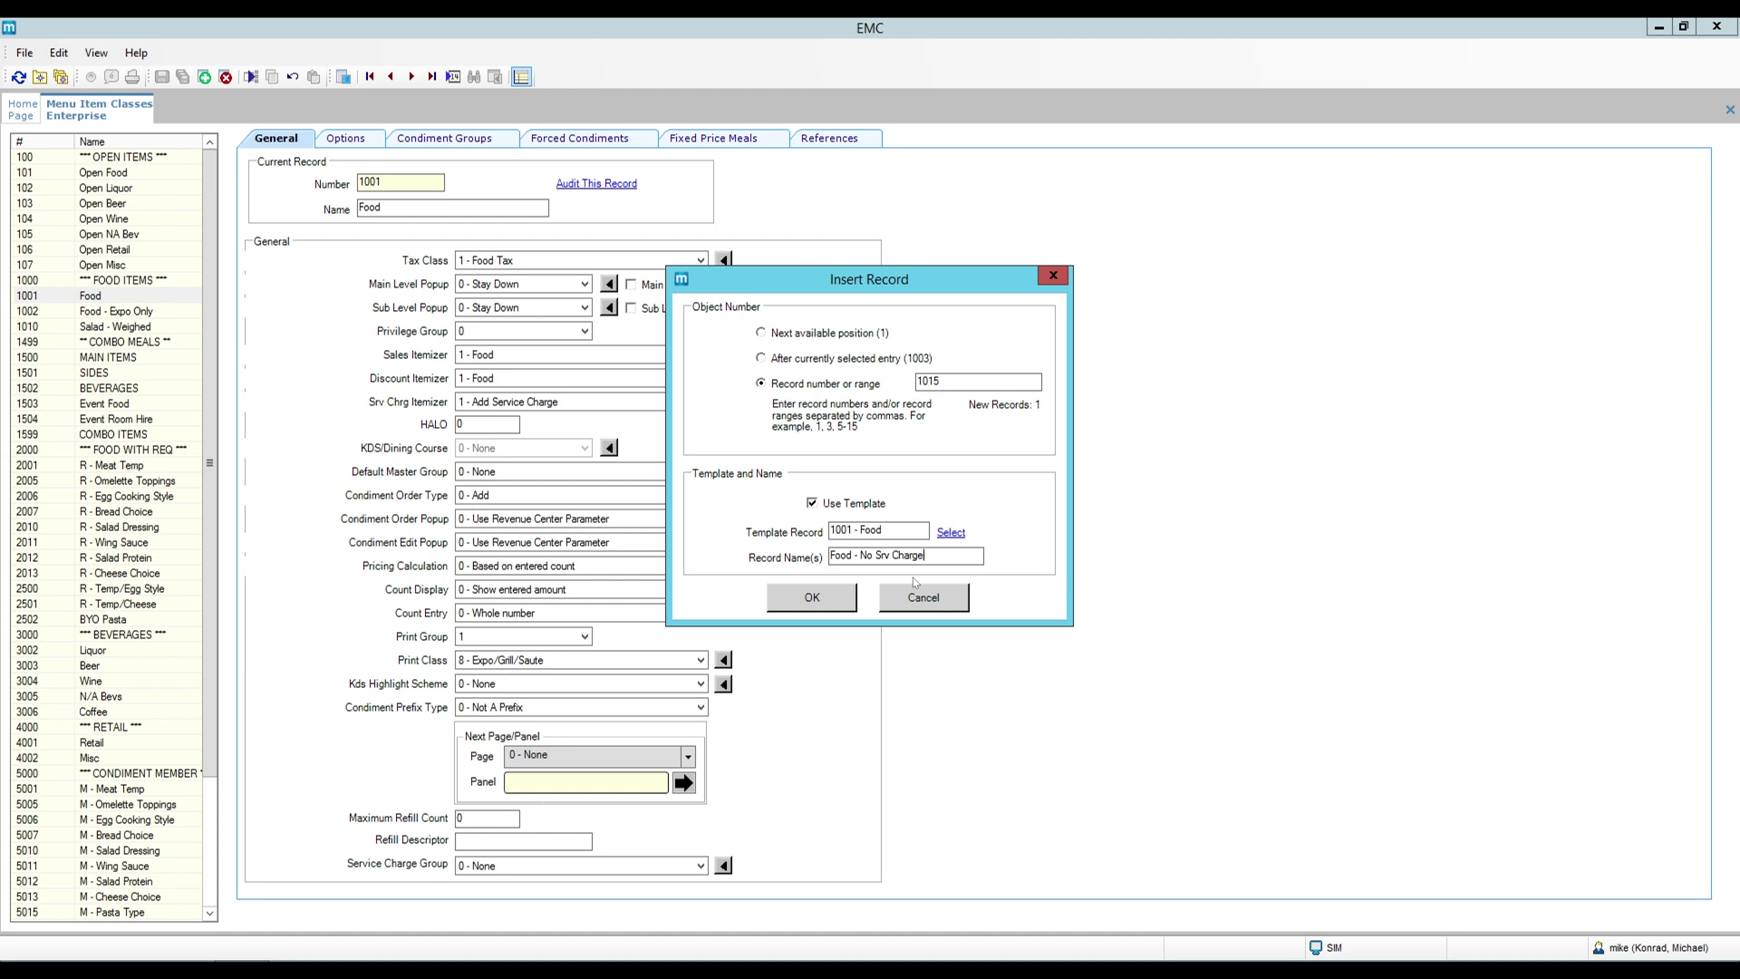
{"action": "left_click", "coordinate": [839, 601]}
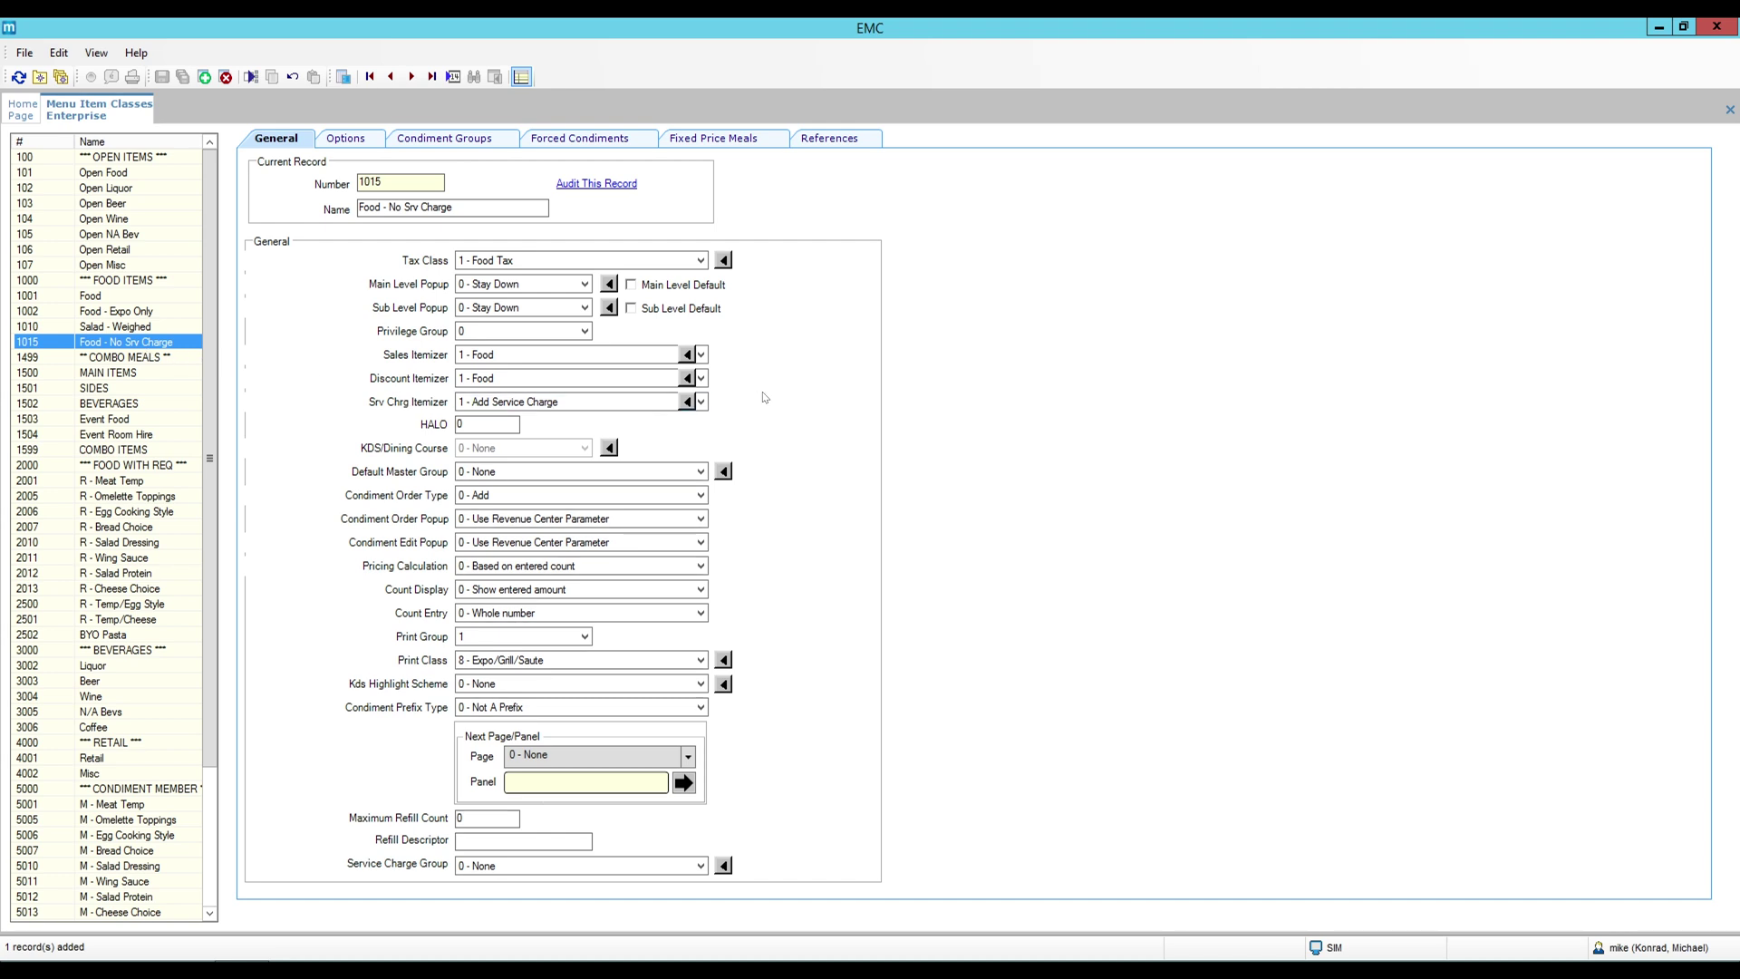
Set its service charge itemizer to 2 - No Service Charge, save, and return home.
{"action": "left_click", "coordinate": [702, 403]}
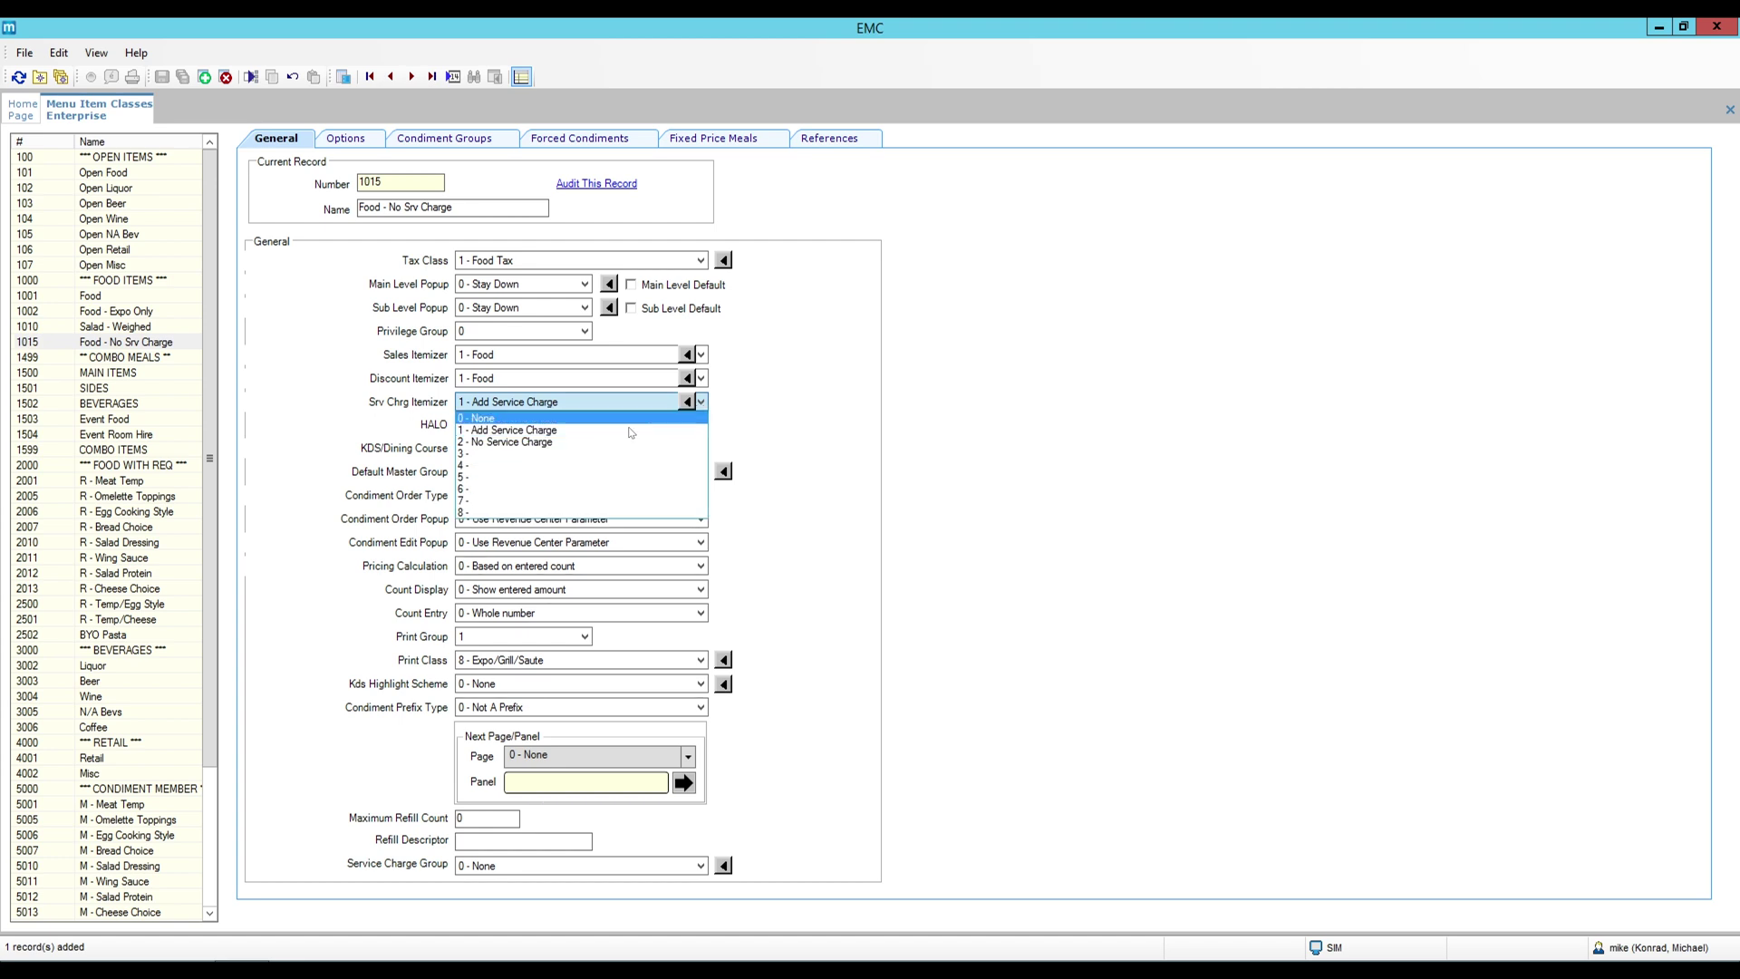
{"action": "left_click", "coordinate": [577, 443]}
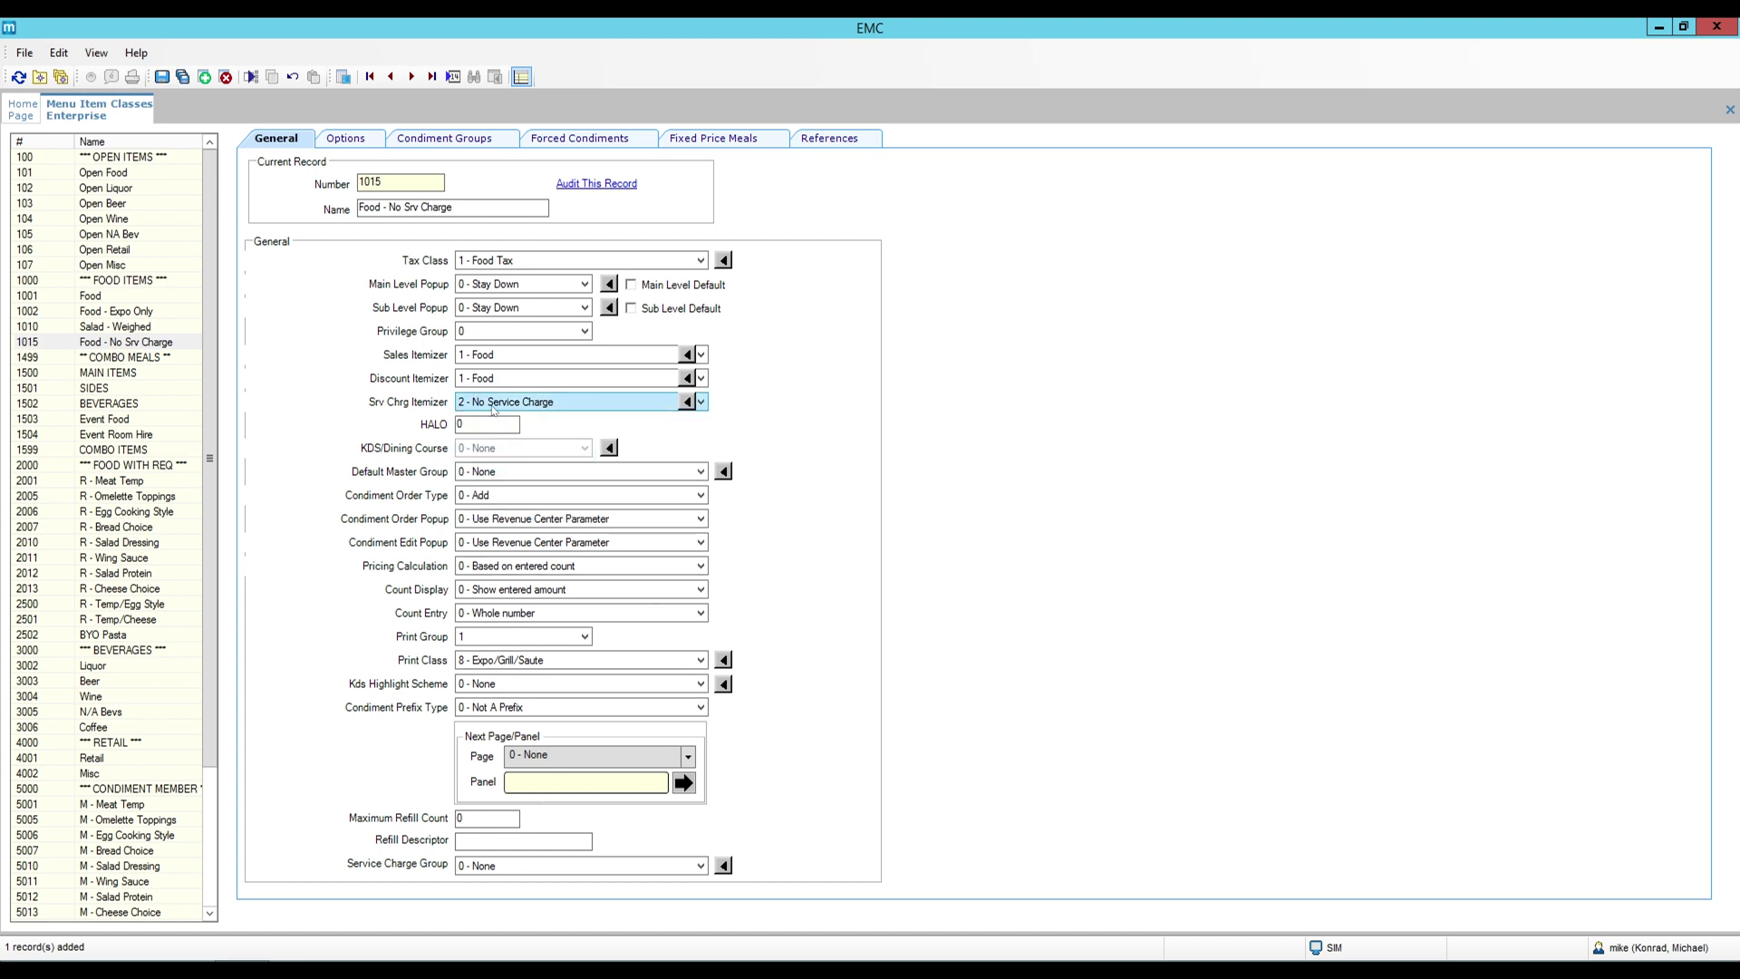
{"action": "left_click", "coordinate": [160, 79]}
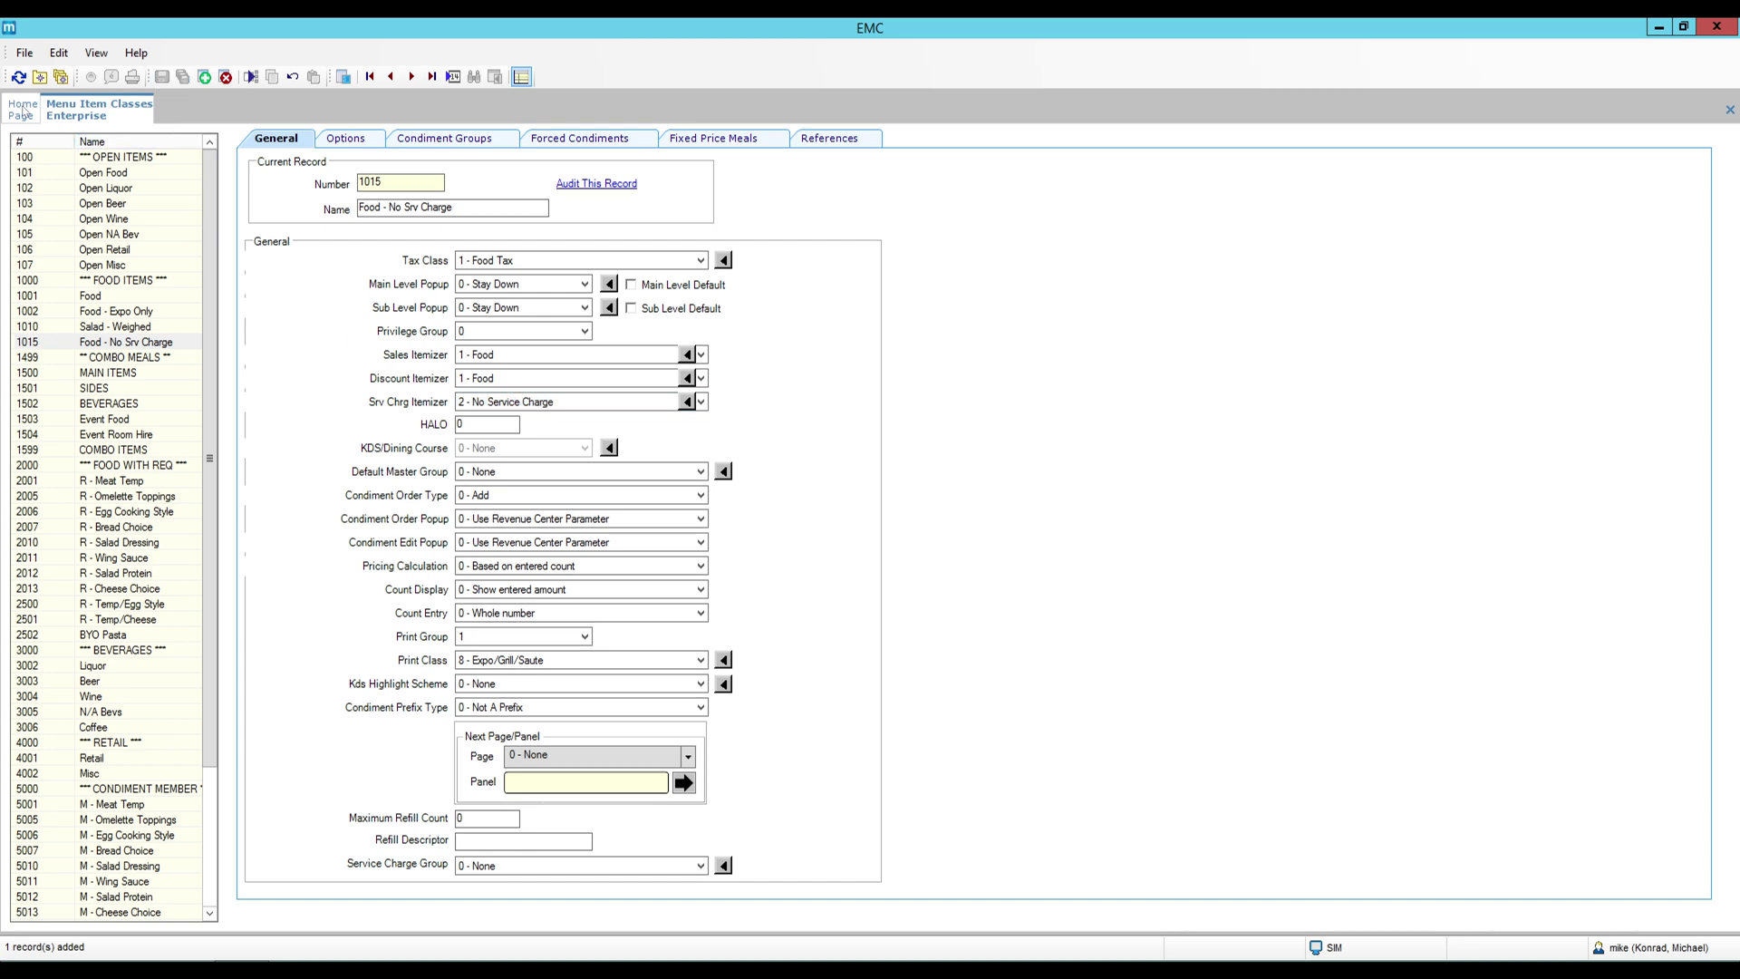
{"action": "left_click", "coordinate": [22, 109]}
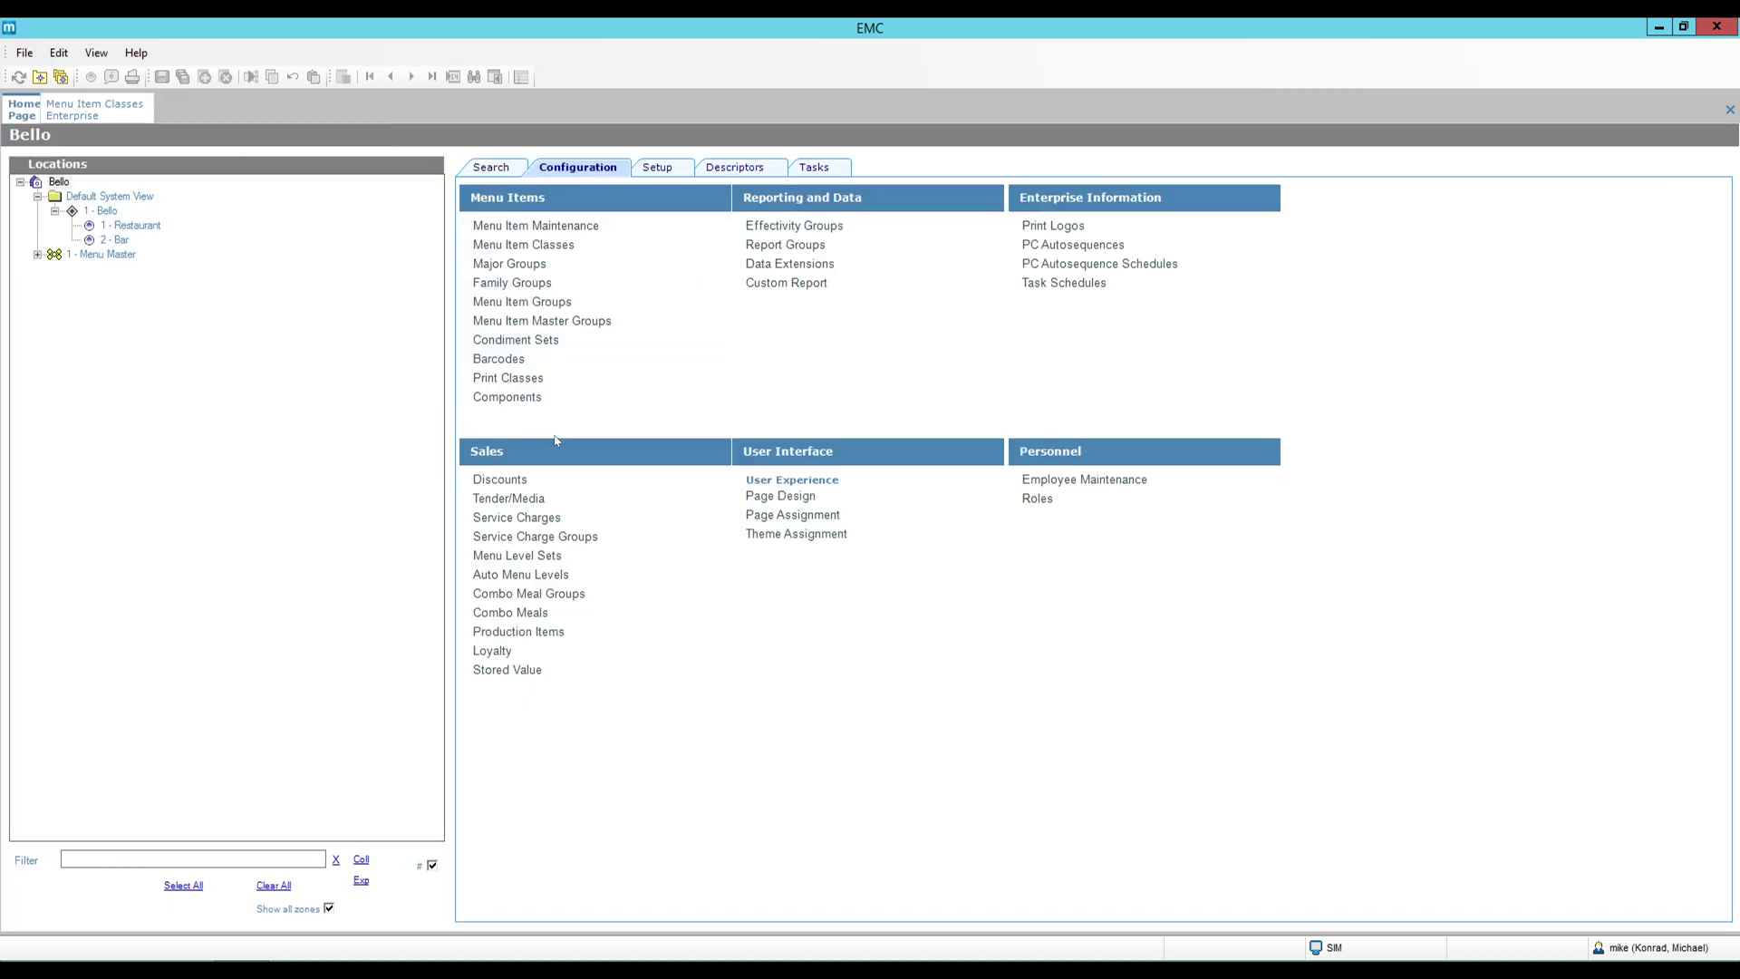
{"action": "left_click", "coordinate": [516, 517]}
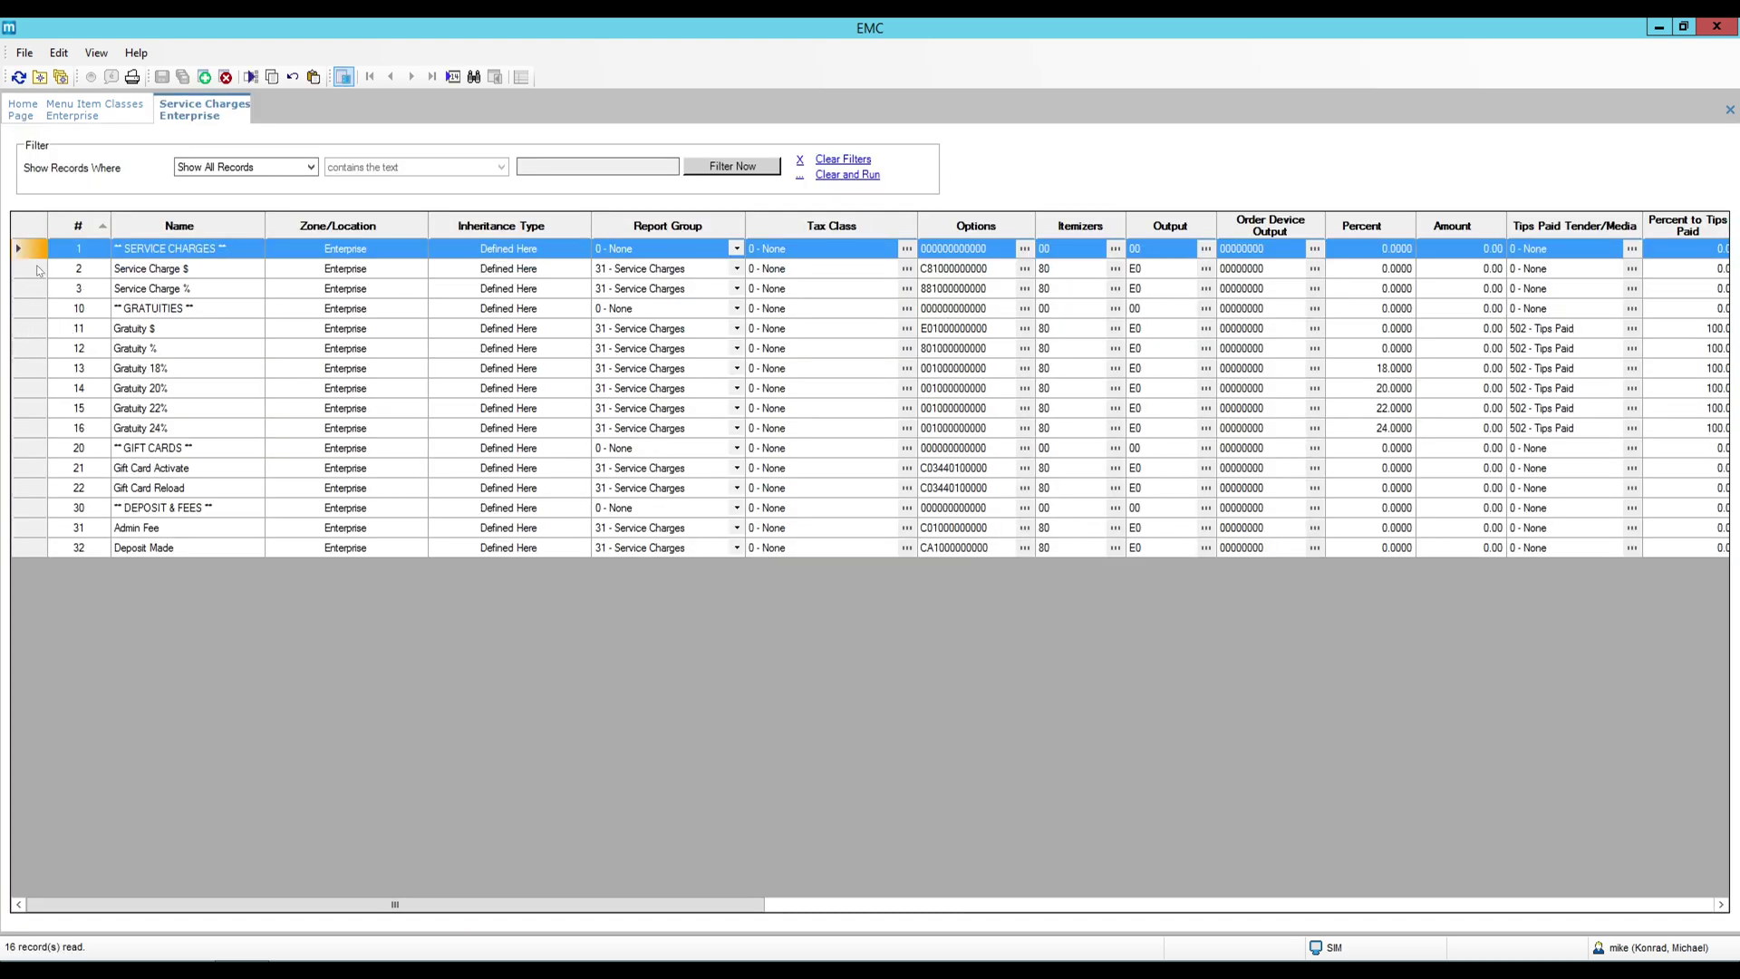
{"action": "left_click", "coordinate": [33, 371]}
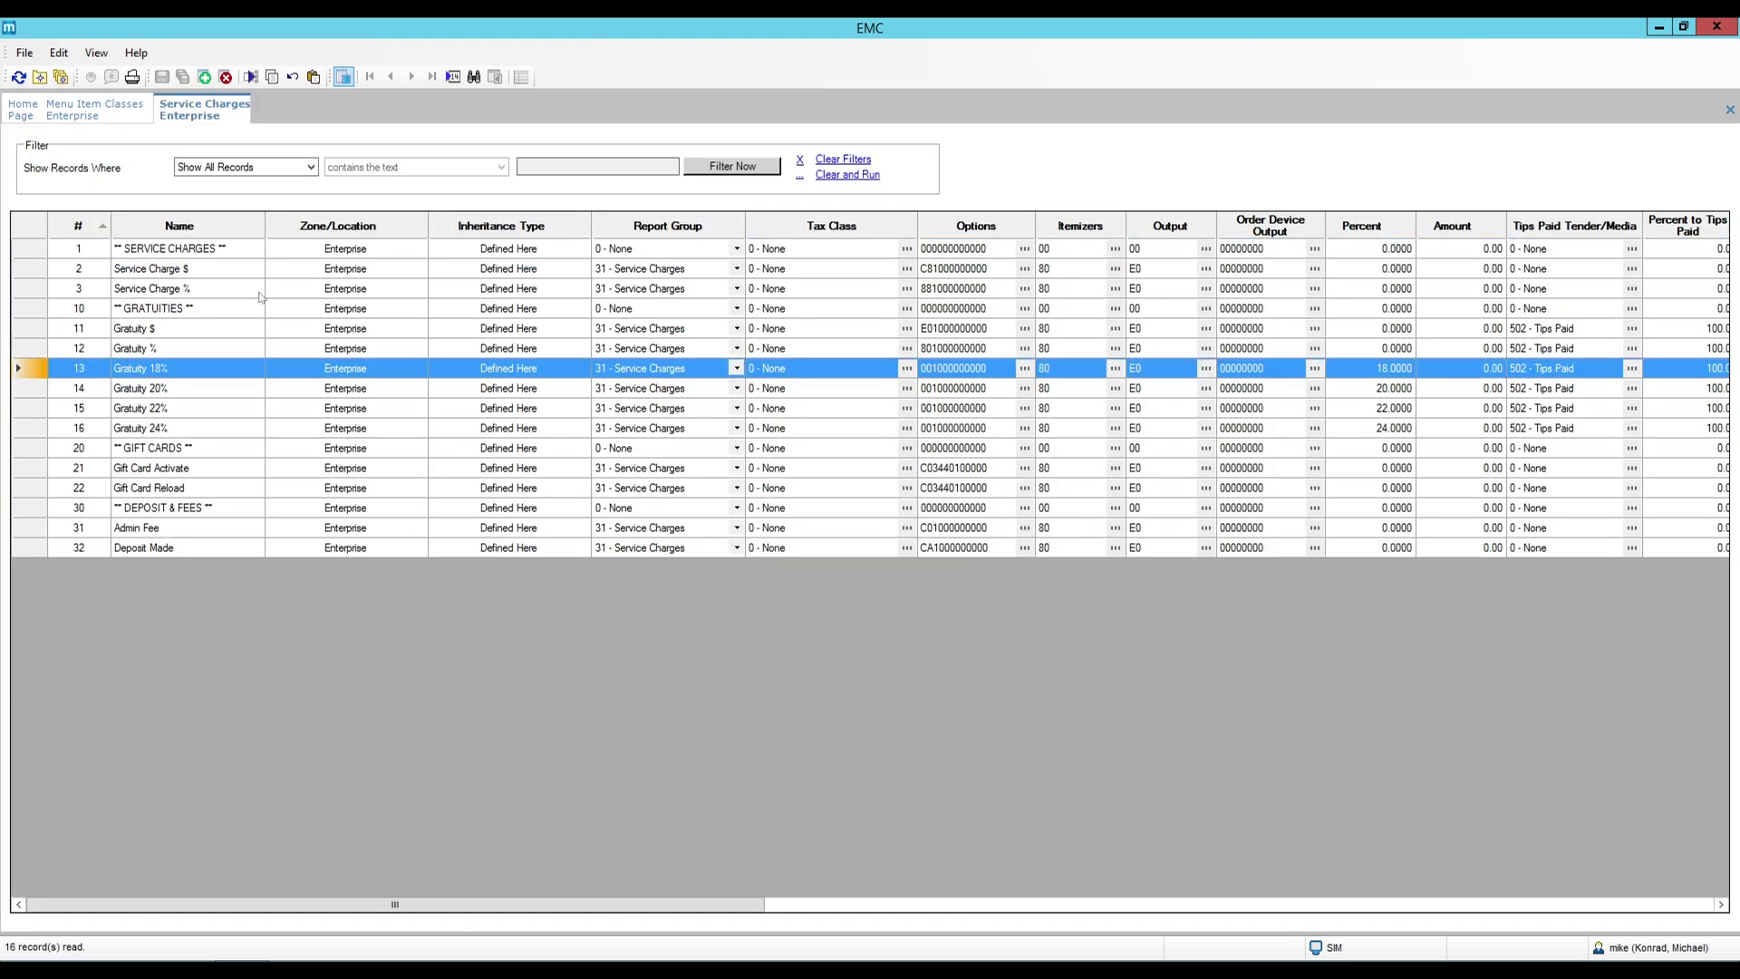
{"action": "double_click", "coordinate": [30, 372]}
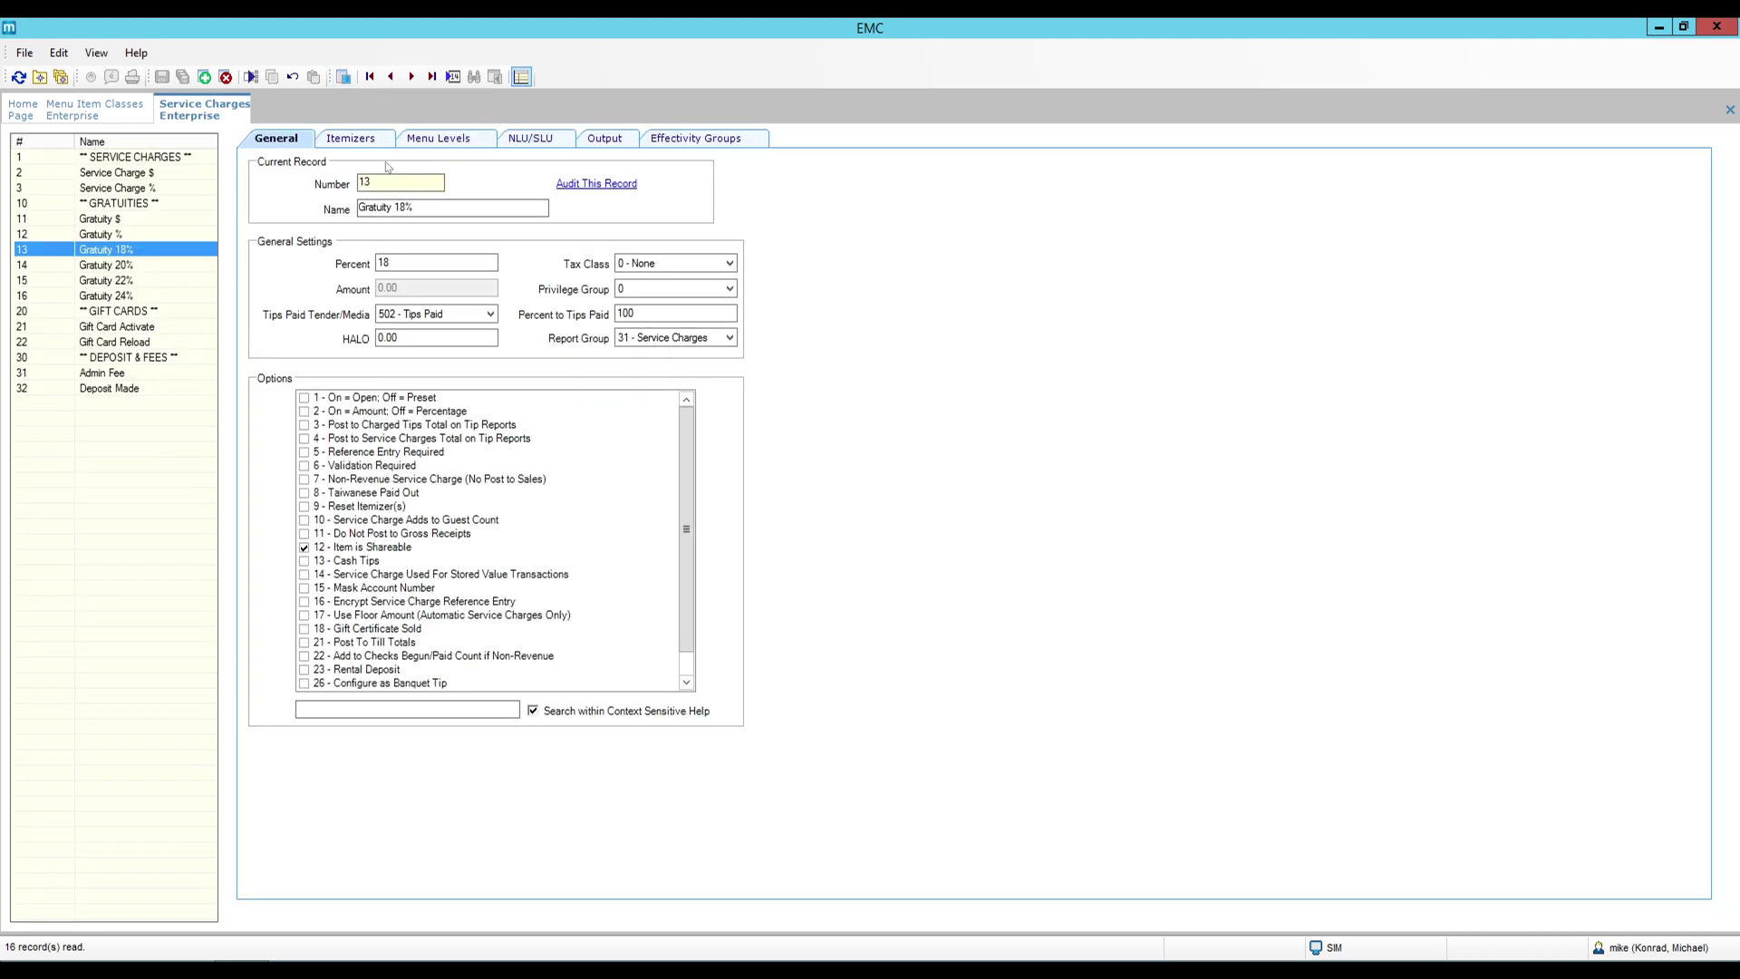
{"action": "left_click", "coordinate": [357, 138]}
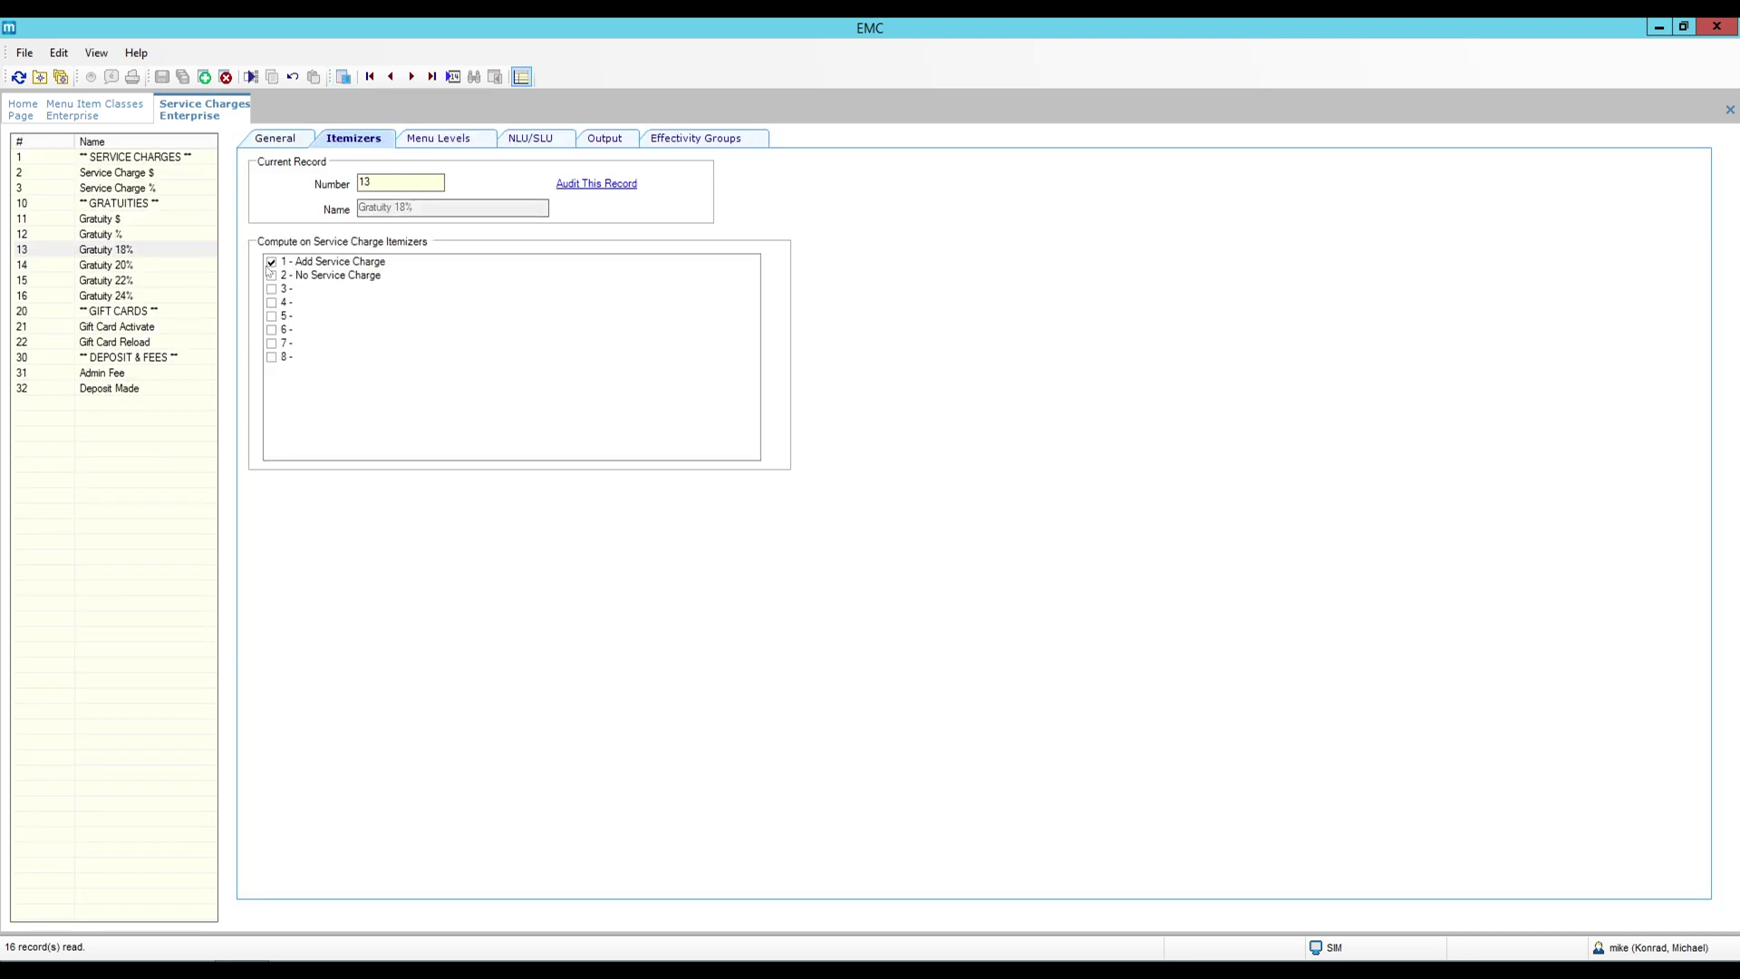
{"action": "left_click", "coordinate": [141, 282]}
{"action": "left_click", "coordinate": [141, 296]}
{"action": "left_click", "coordinate": [140, 314]}
{"action": "left_click", "coordinate": [144, 328]}
{"action": "left_click", "coordinate": [133, 250]}
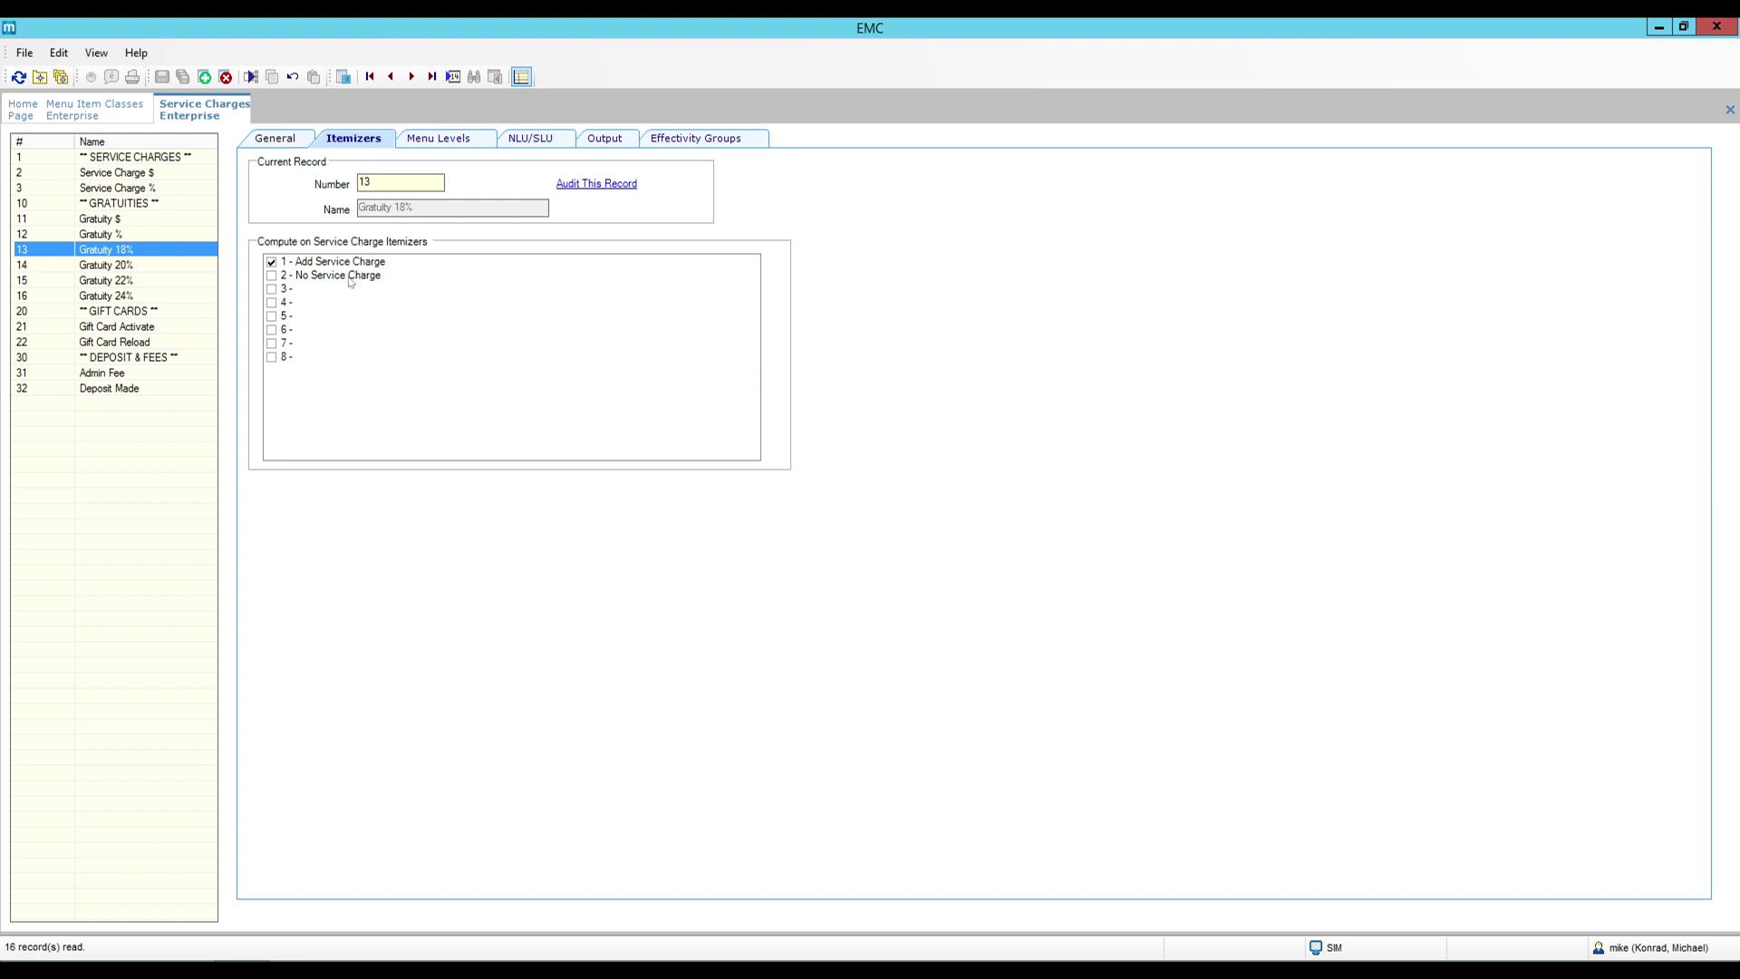
{"action": "left_click", "coordinate": [119, 116]}
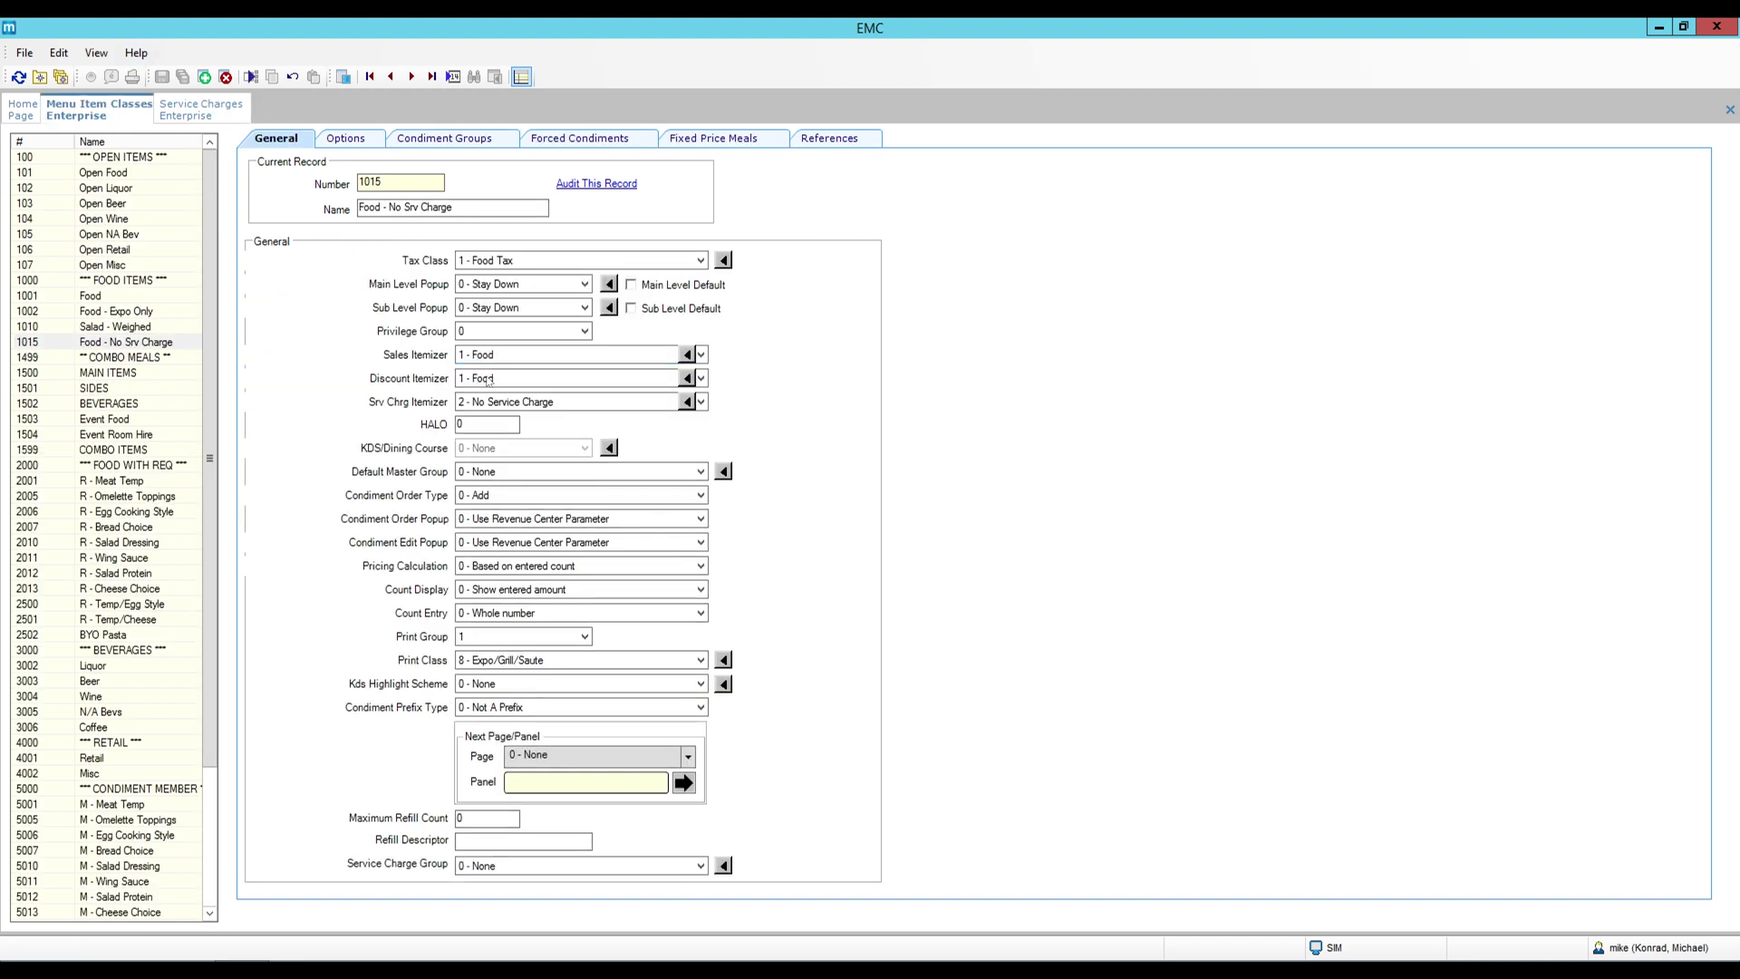
{"action": "left_click", "coordinate": [201, 110]}
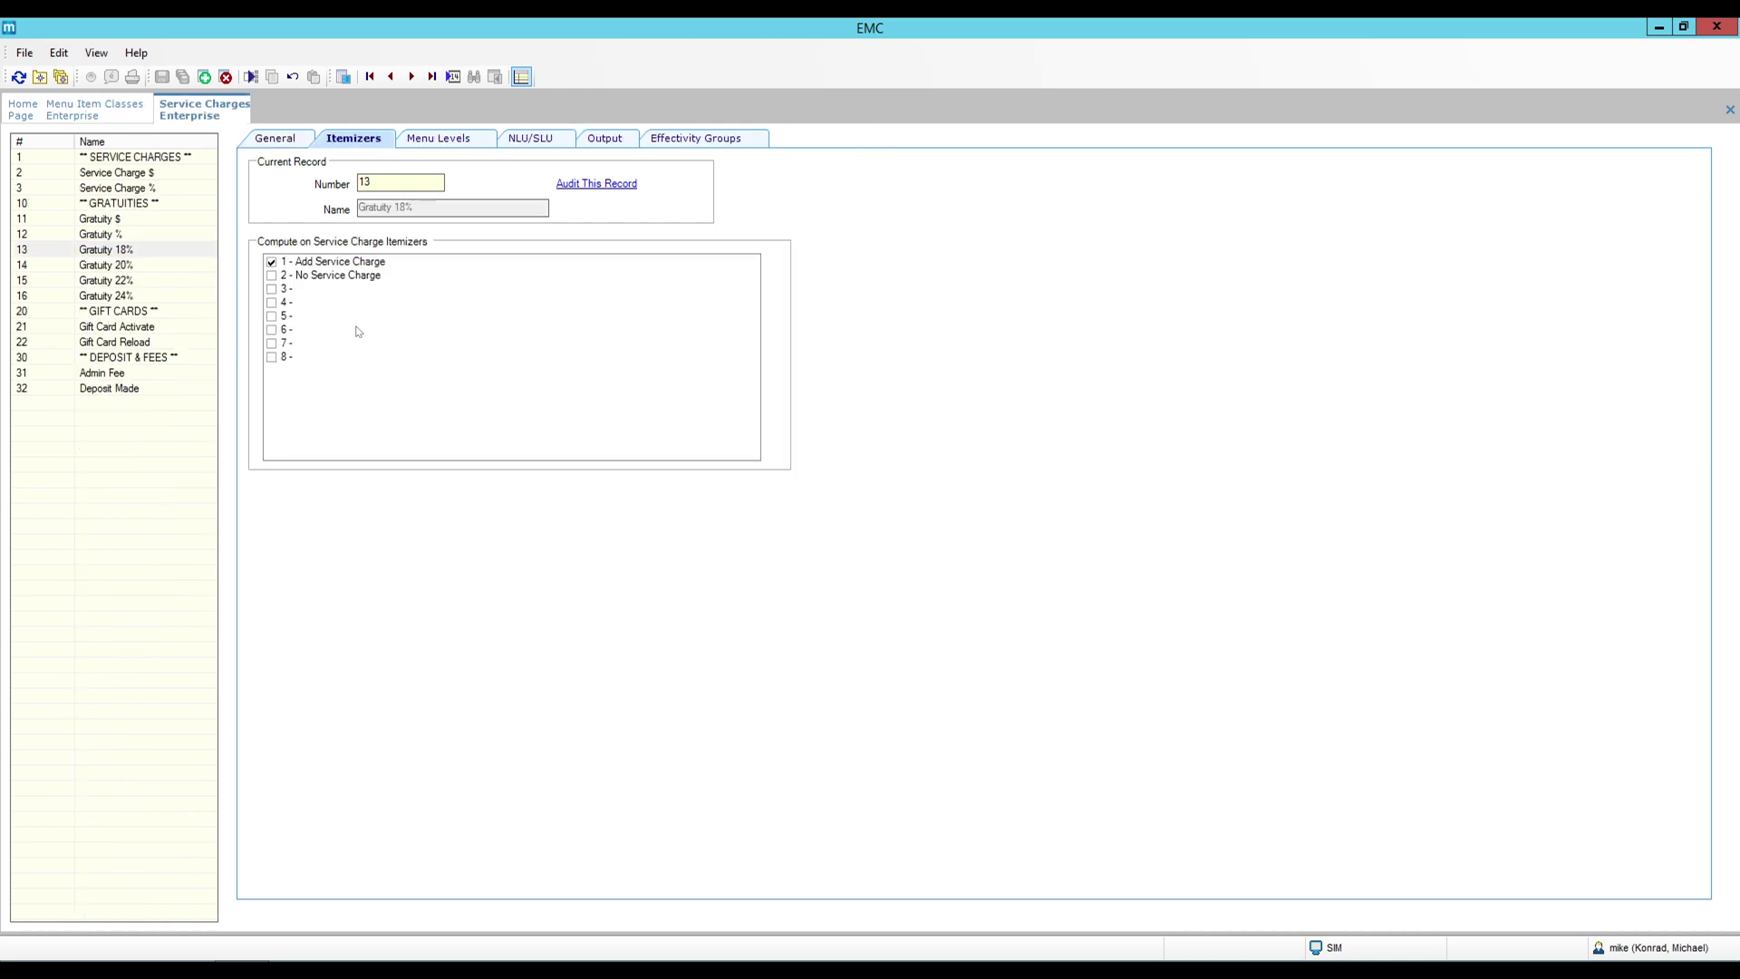
{"action": "left_click", "coordinate": [113, 116]}
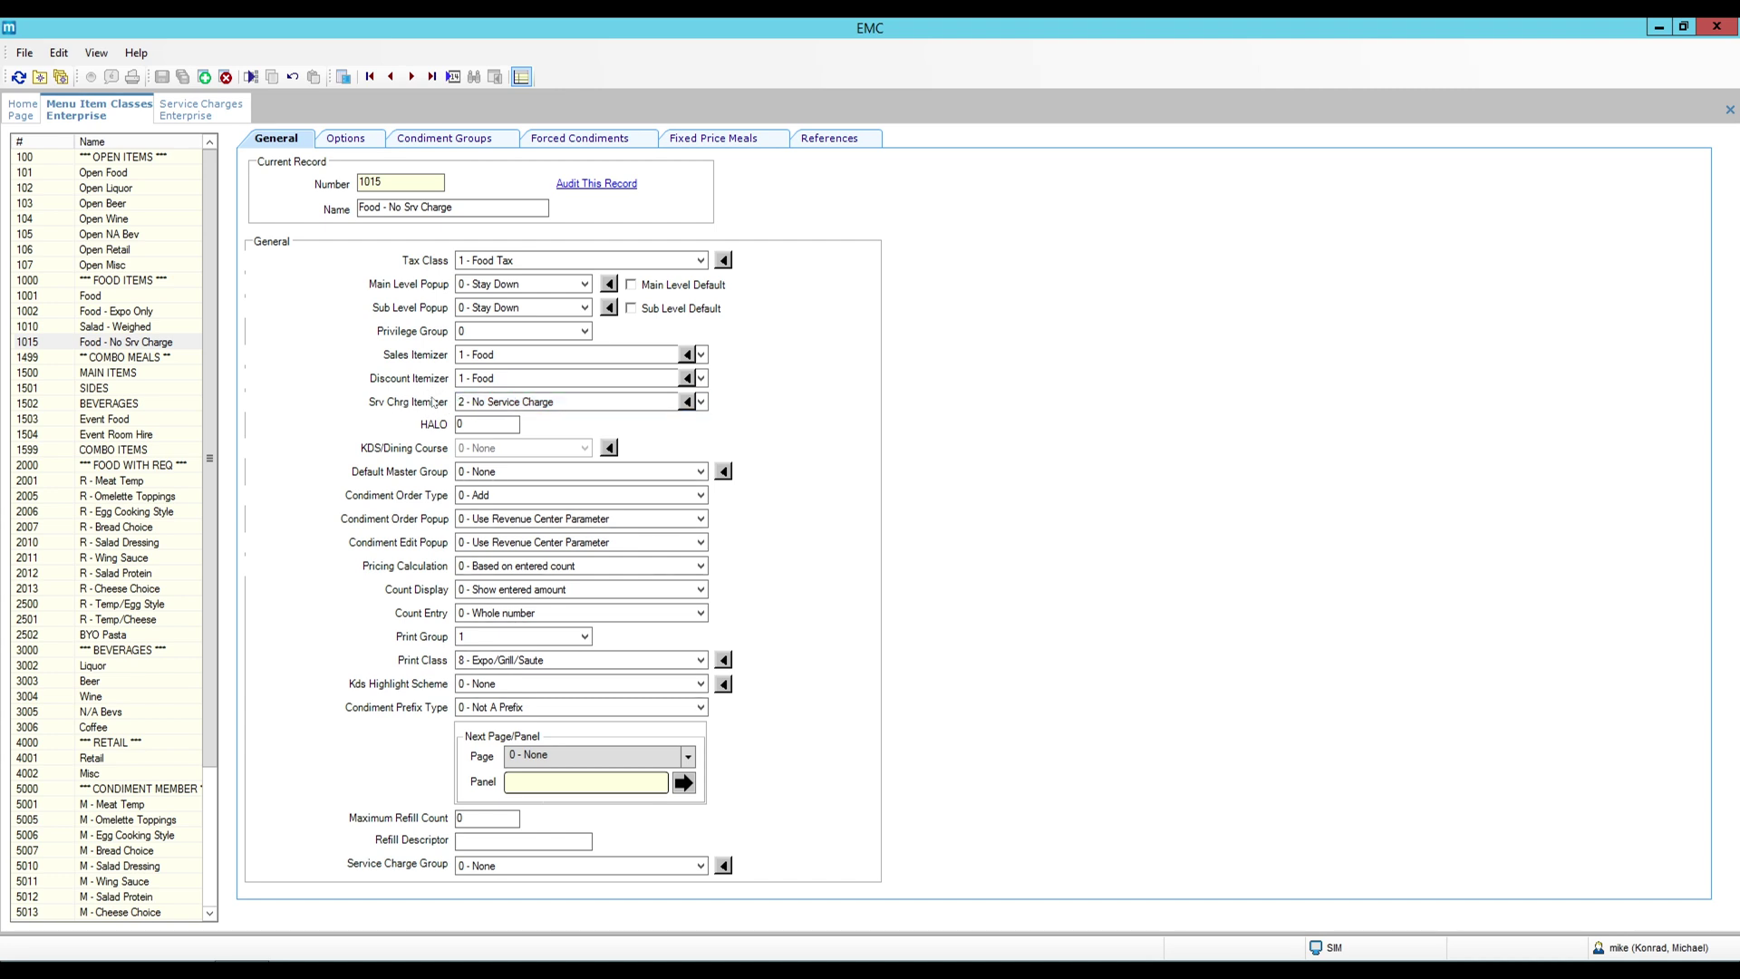
Clear the Add to Automatic Service Charge Itemizer option (filtered by 'ser') and save the class.
{"action": "left_click", "coordinate": [357, 141]}
{"action": "left_click", "coordinate": [310, 864]}
{"action": "type", "text": "ser"}
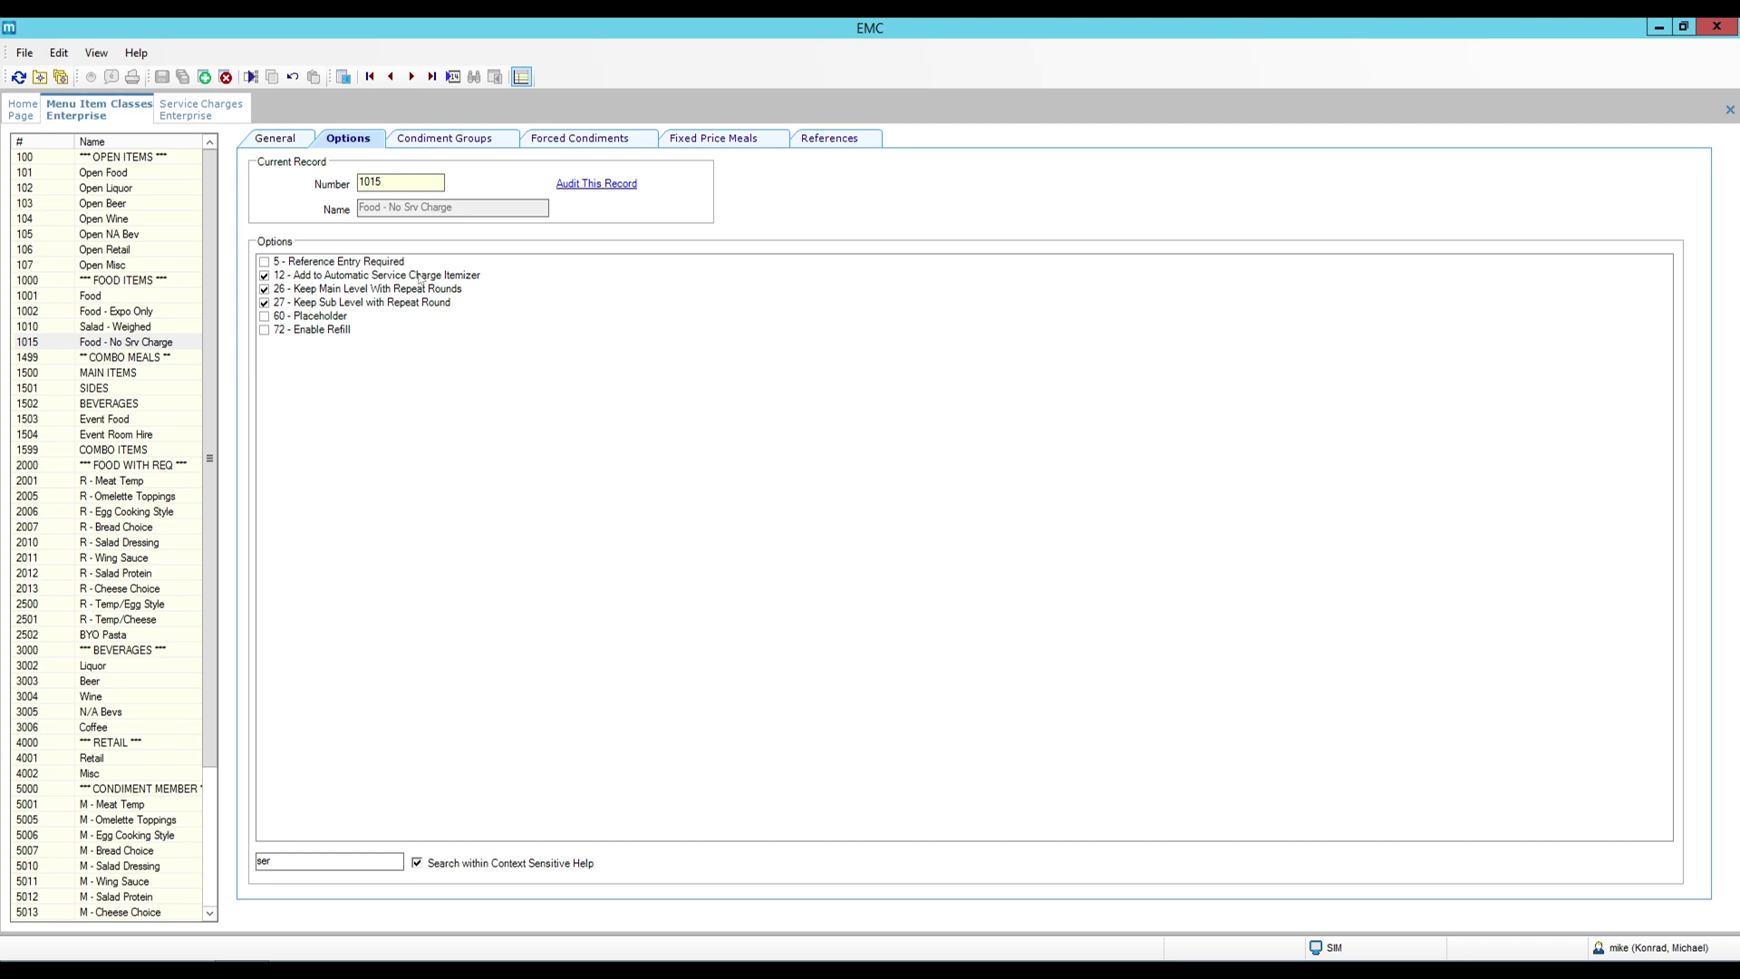
{"action": "left_click", "coordinate": [264, 275]}
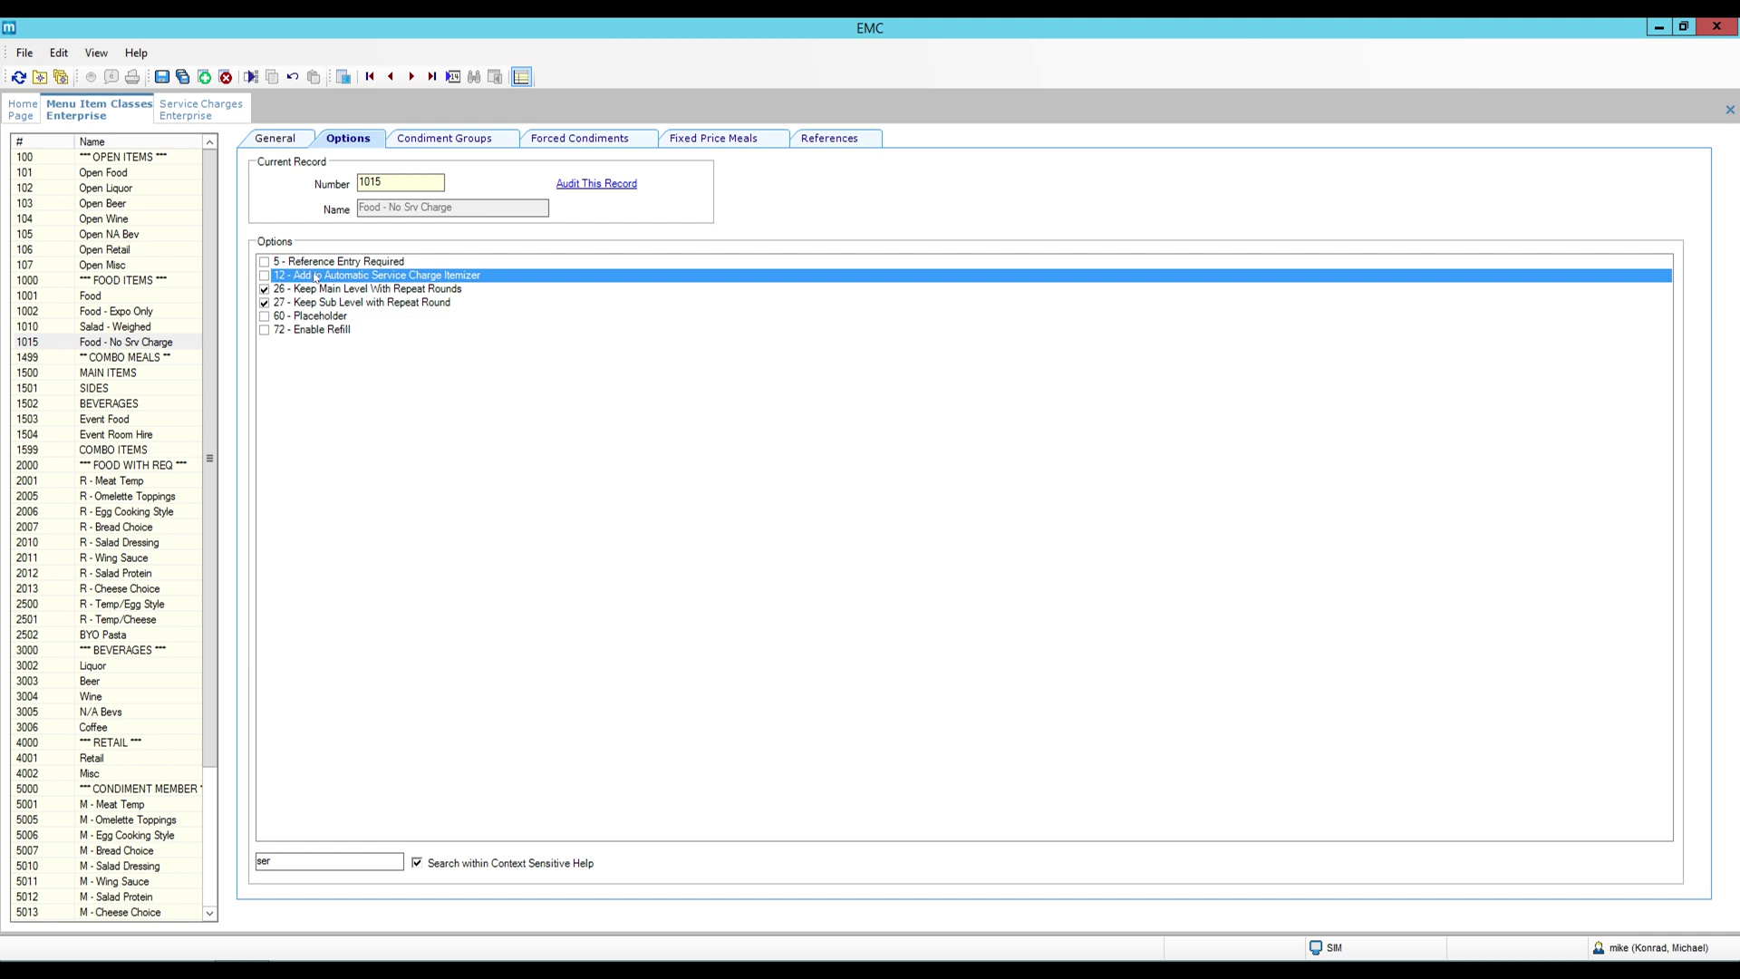
{"action": "left_click", "coordinate": [292, 141]}
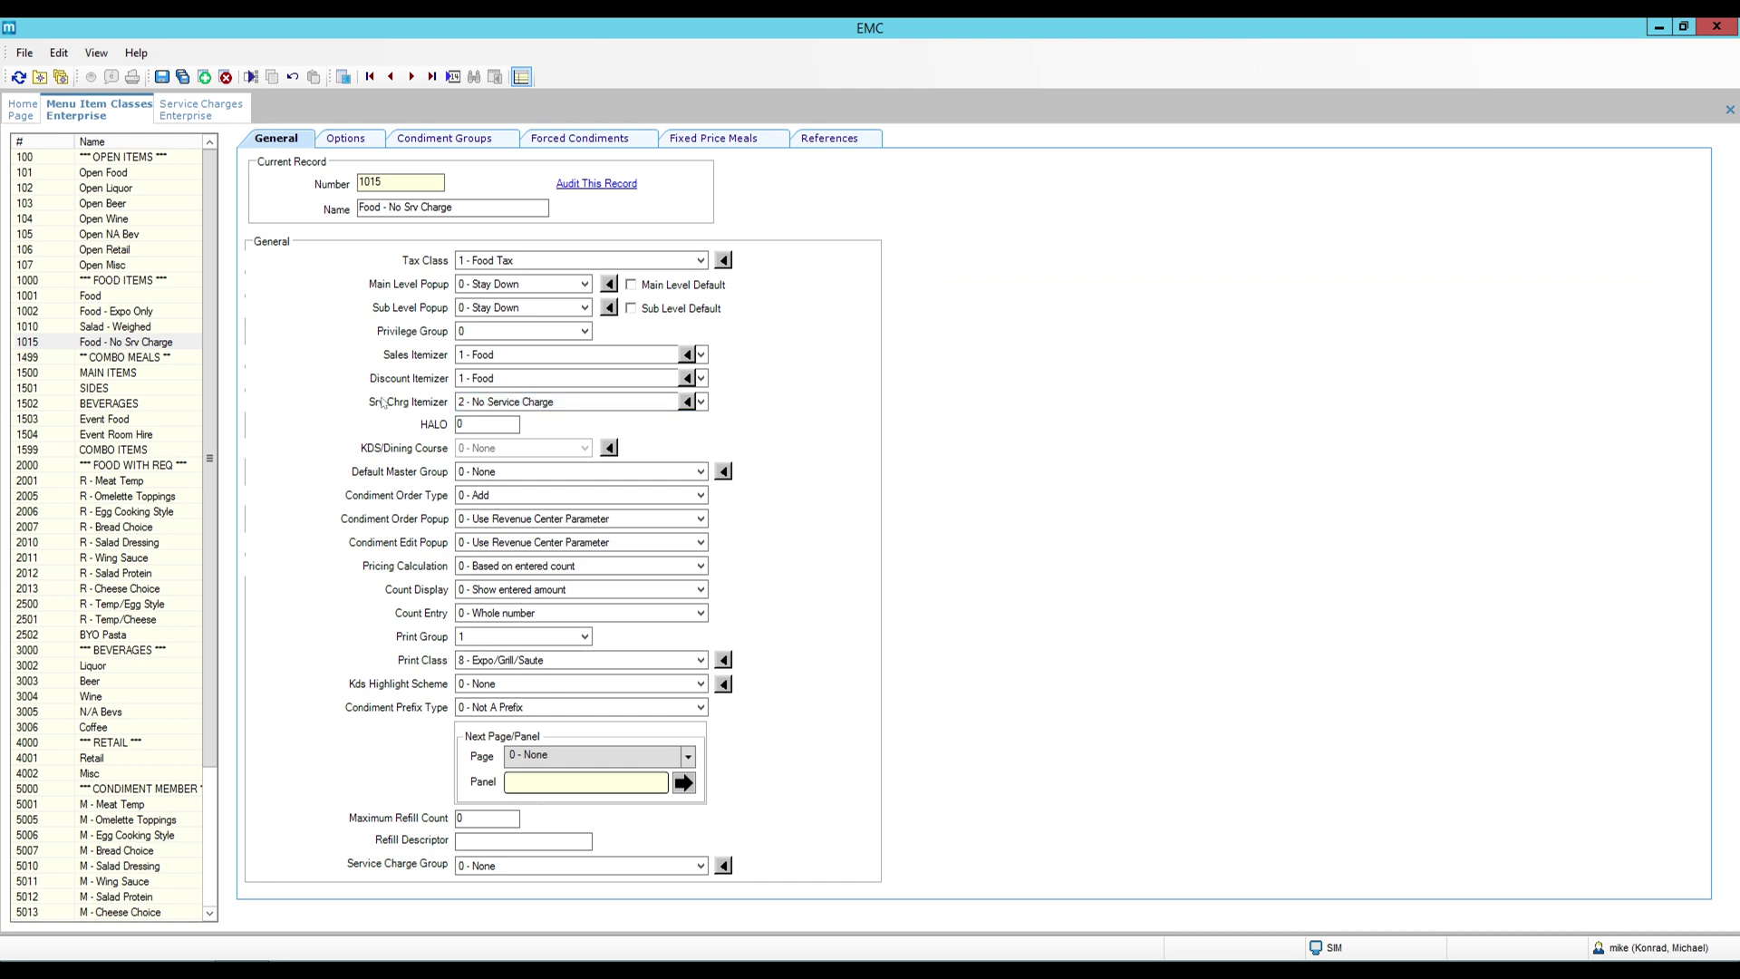
{"action": "left_click", "coordinate": [164, 78]}
Close the Service Charges and Menu Item Classes tabs.
{"action": "left_click", "coordinate": [188, 111]}
{"action": "right_click", "coordinate": [189, 110]}
{"action": "left_click", "coordinate": [213, 116]}
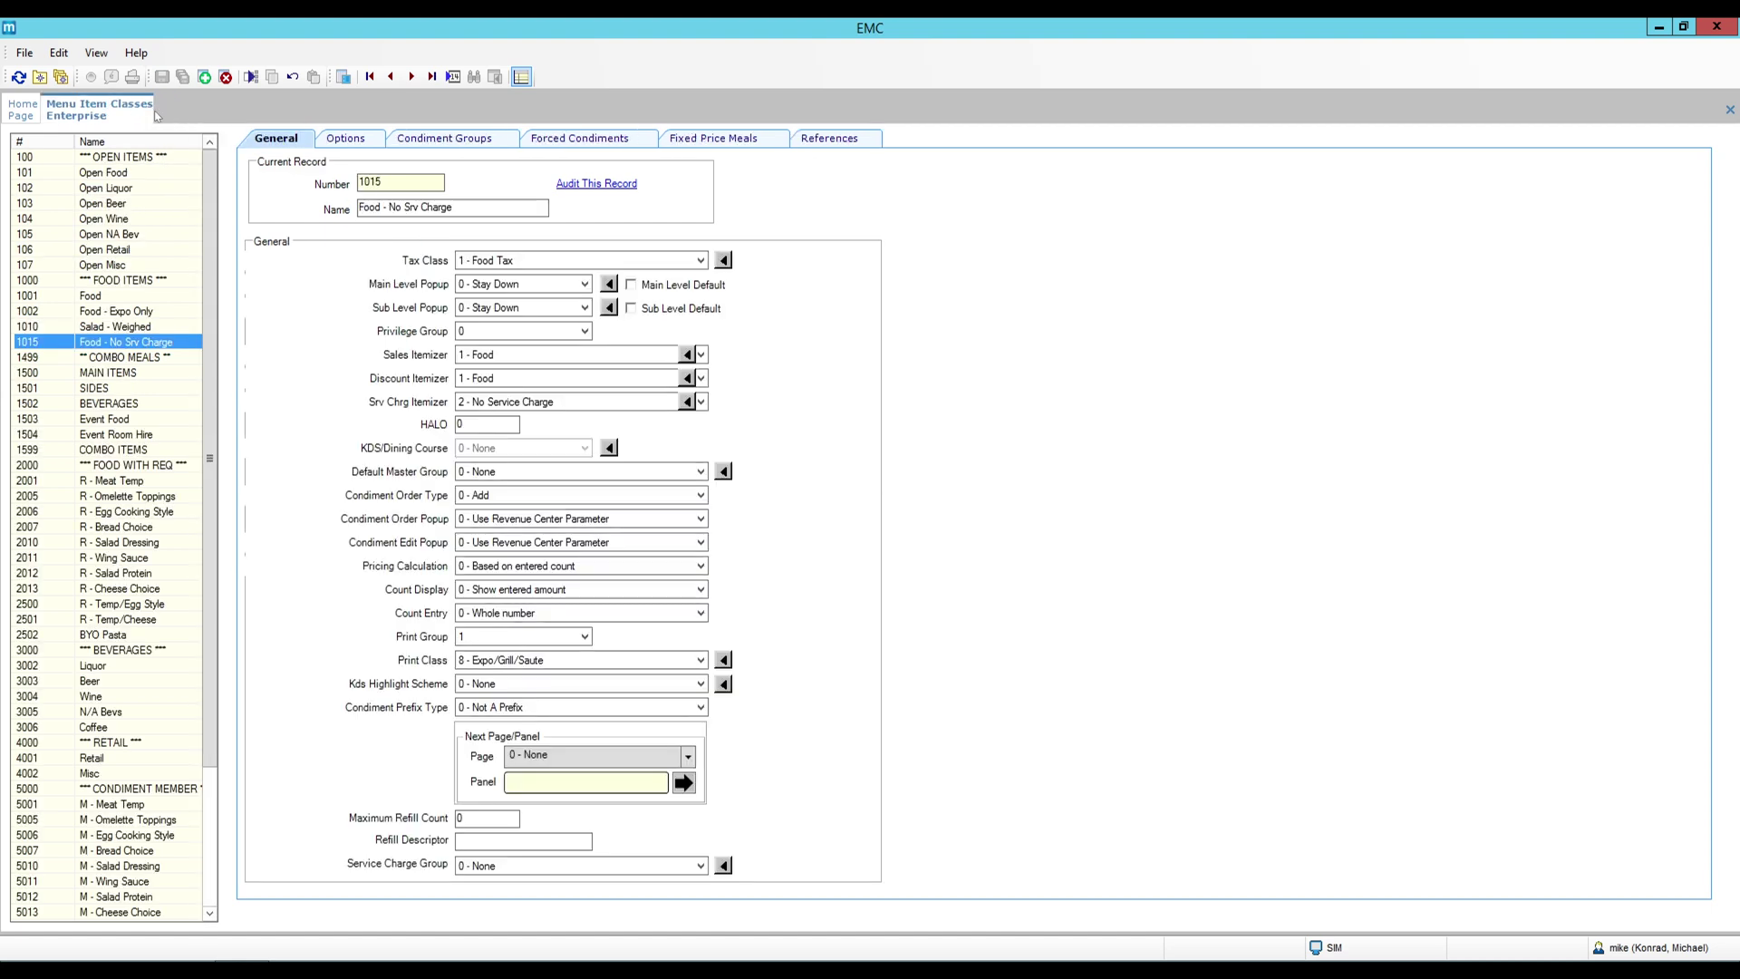
{"action": "right_click", "coordinate": [121, 111]}
{"action": "left_click", "coordinate": [152, 118]}
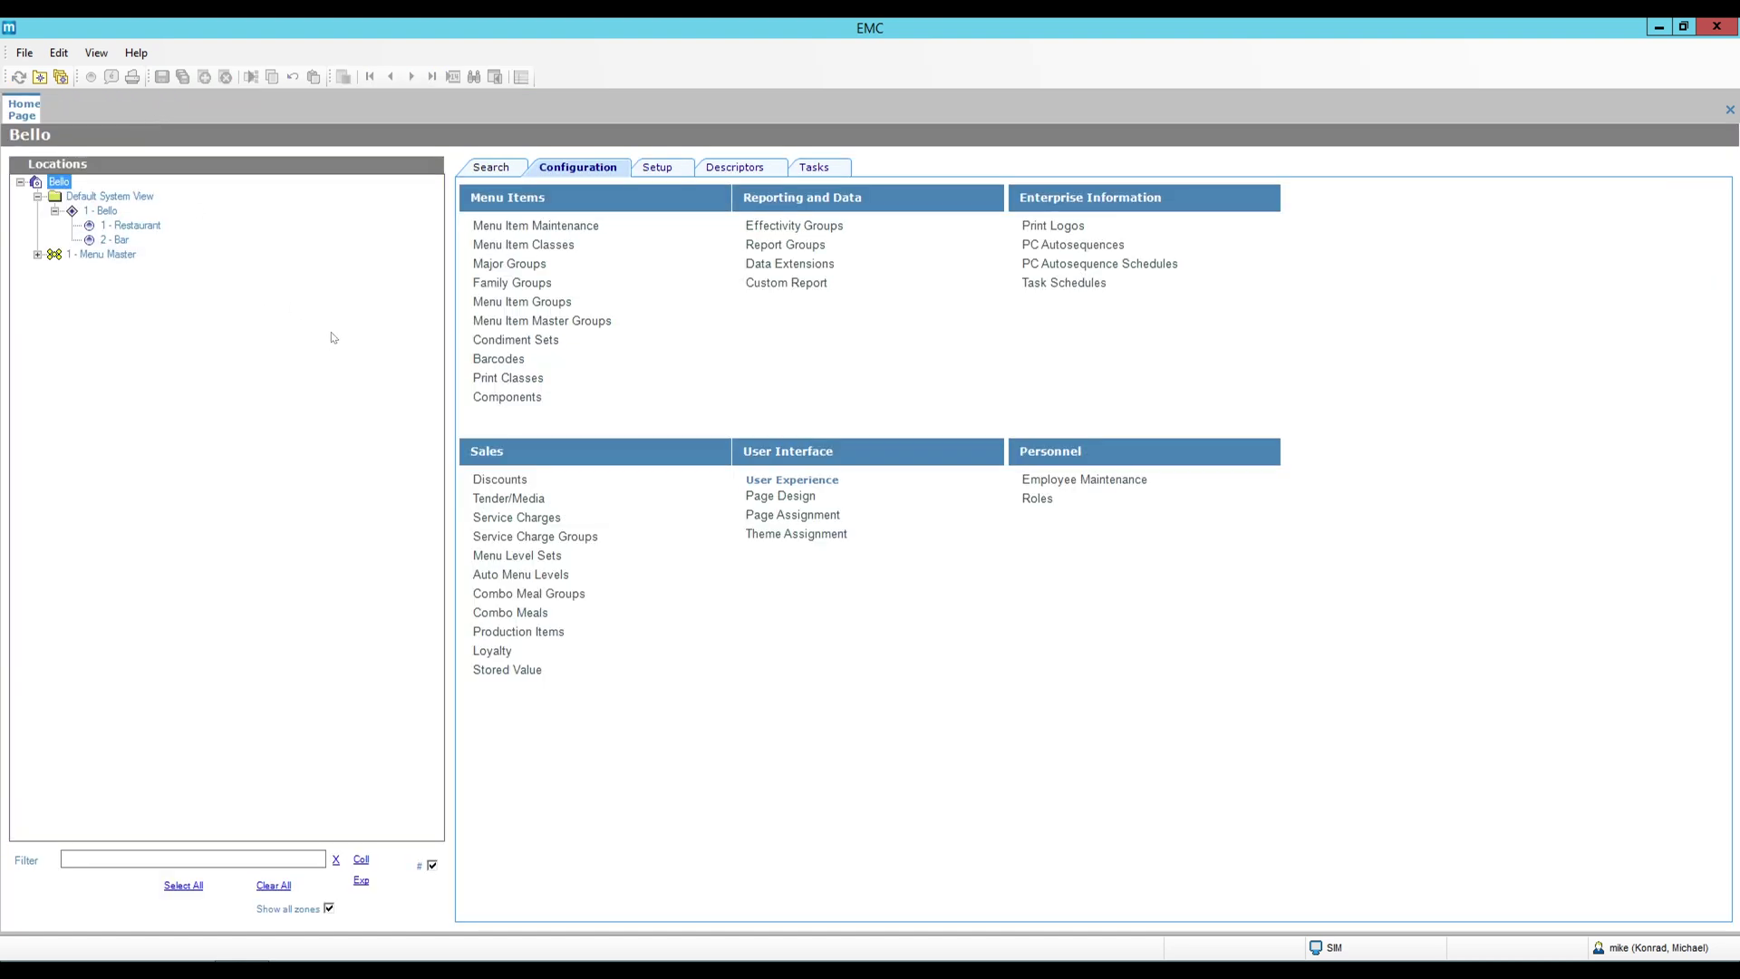
Load all menu items in Menu Item Maintenance and show Oatmeal's definition records.
{"action": "left_click", "coordinate": [556, 231]}
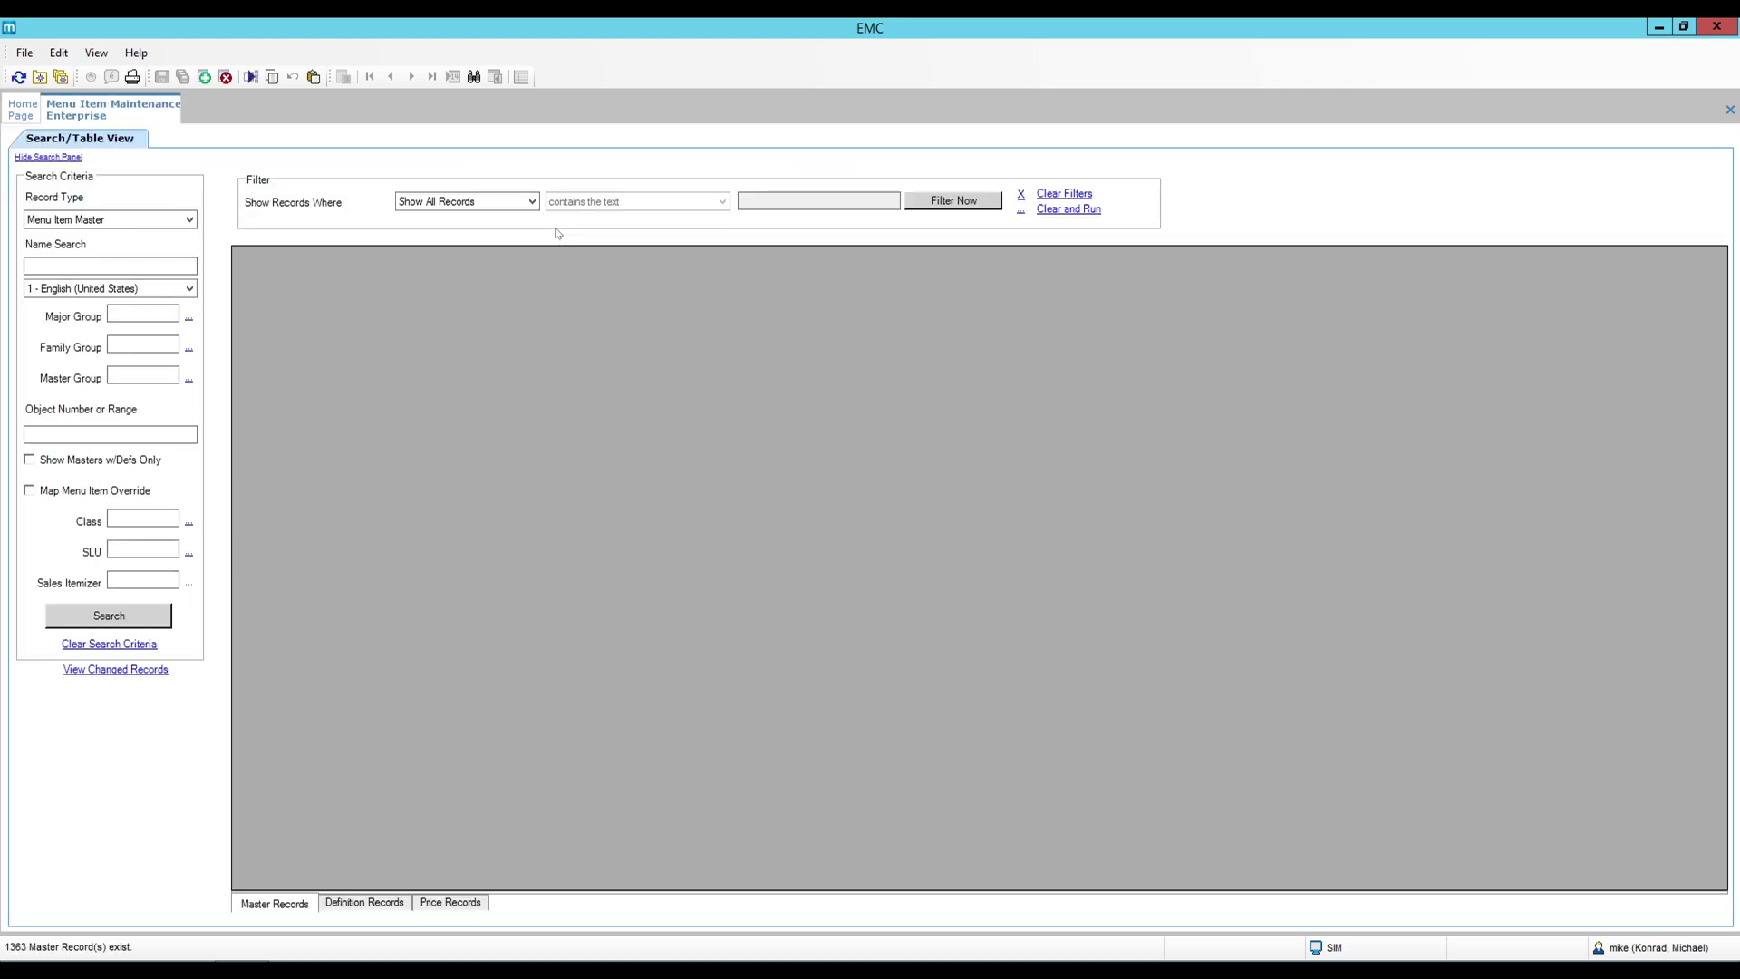
{"action": "left_click", "coordinate": [154, 622]}
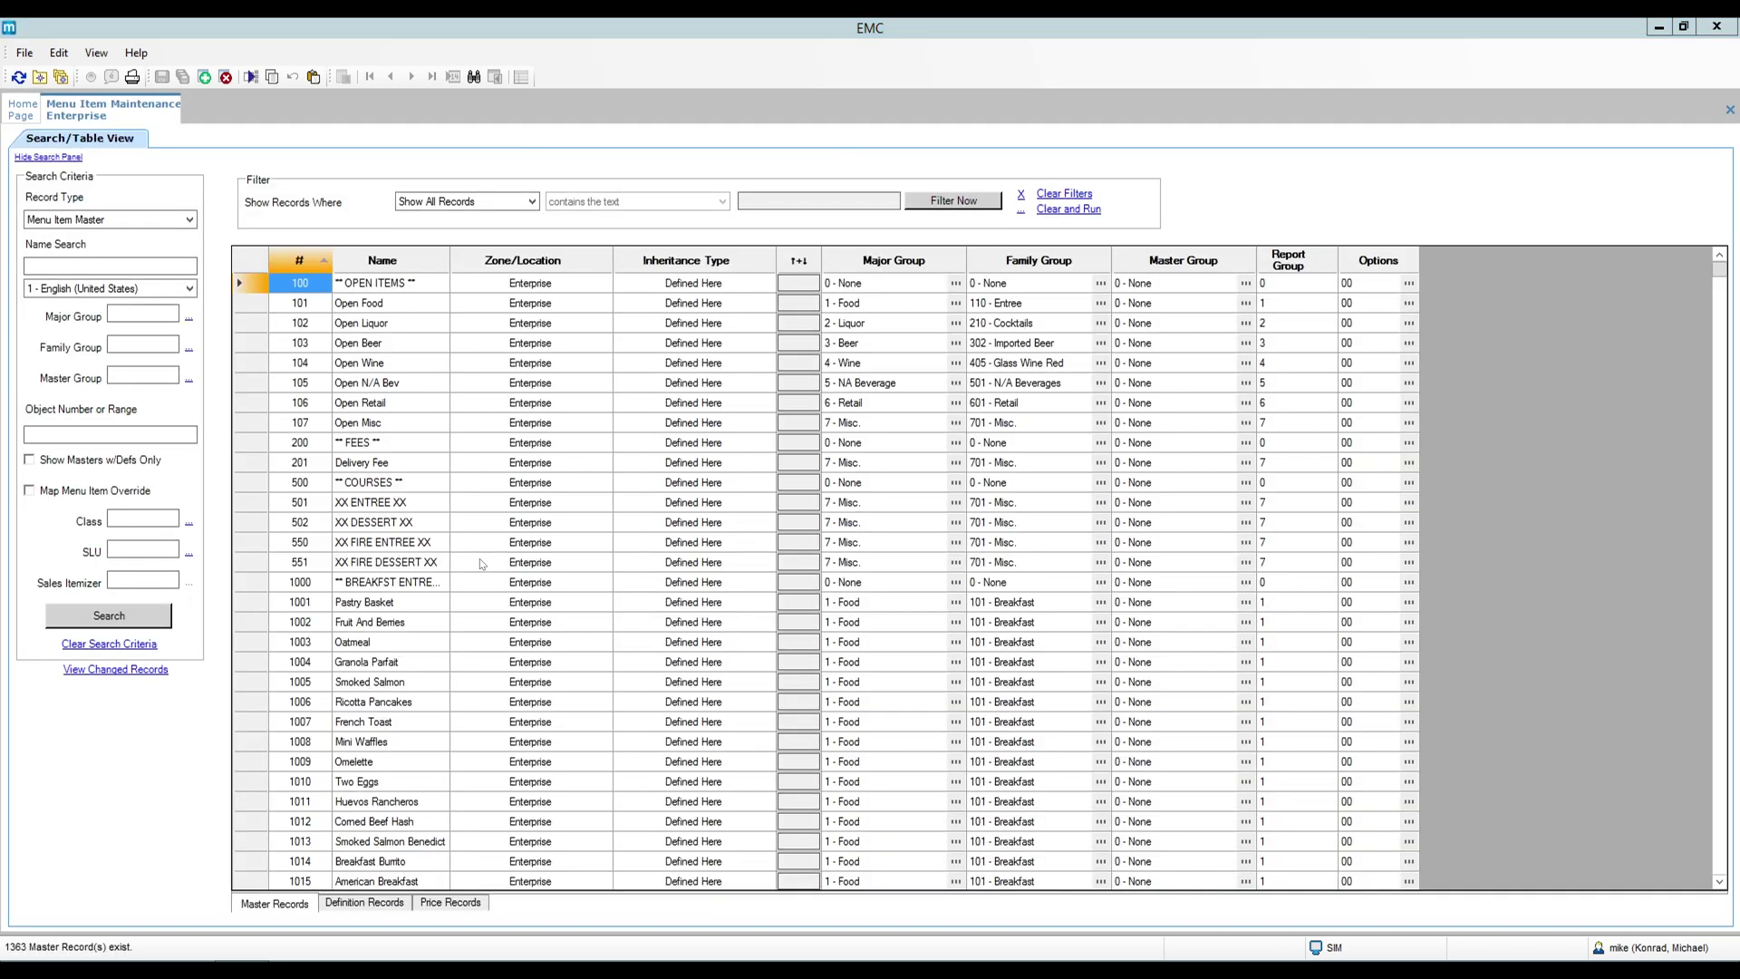
{"action": "left_click", "coordinate": [249, 645]}
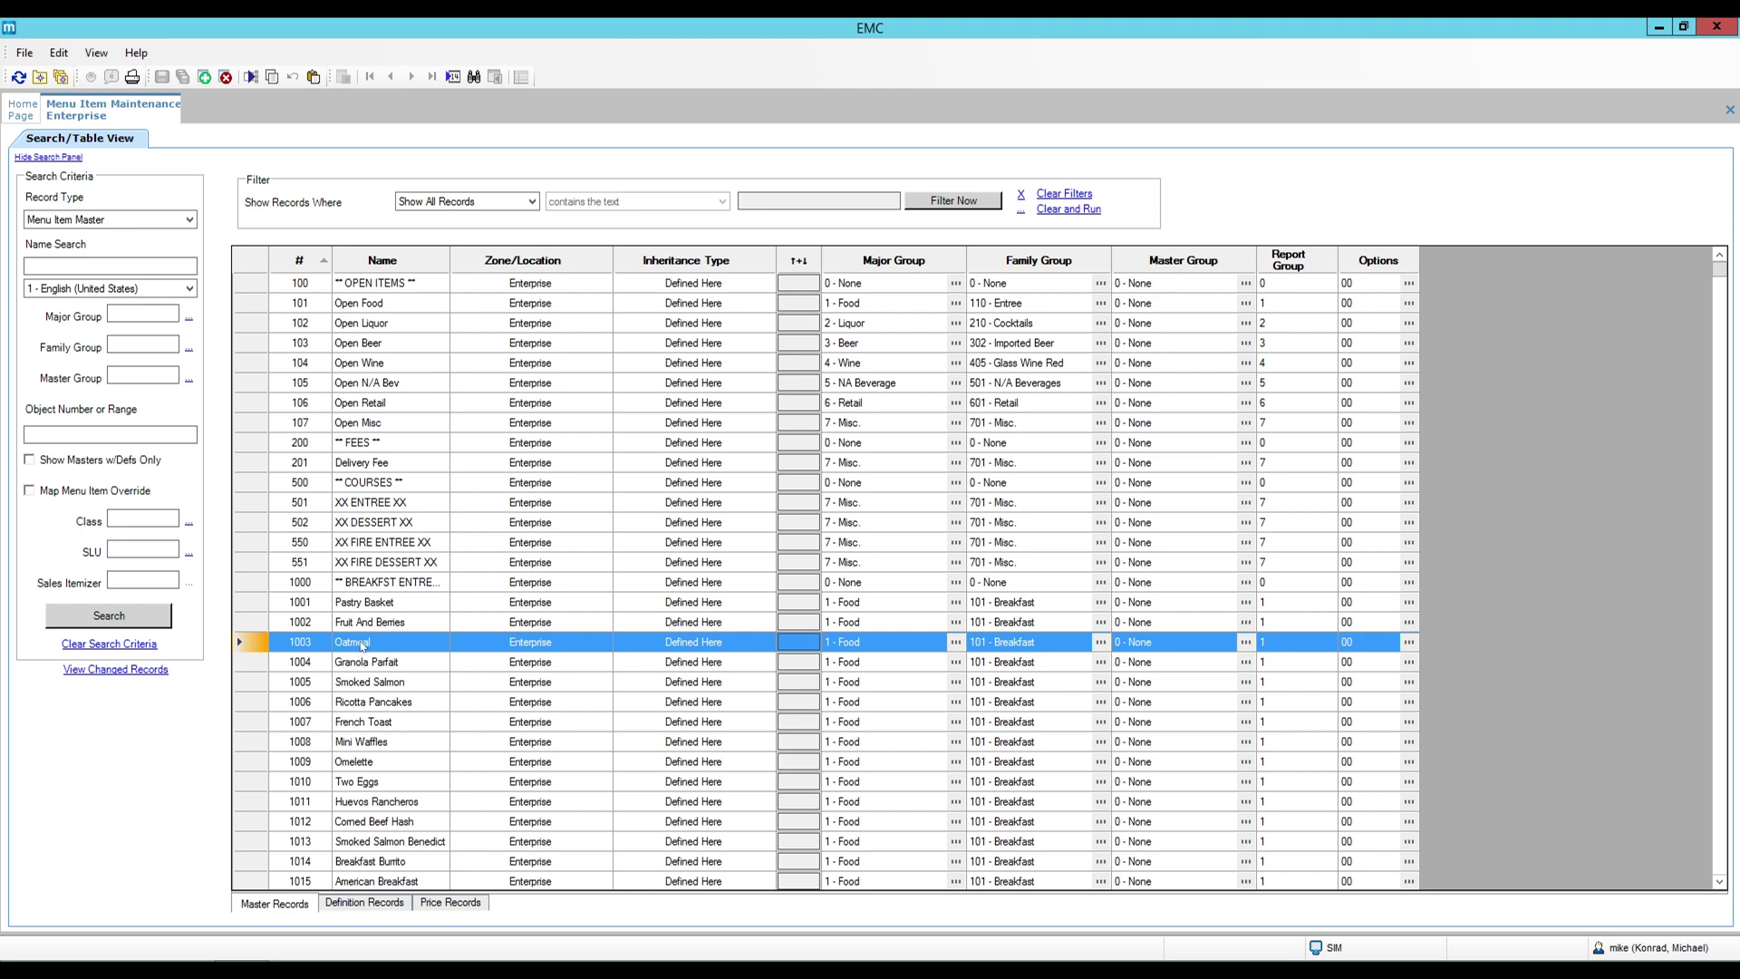
{"action": "left_click", "coordinate": [366, 904]}
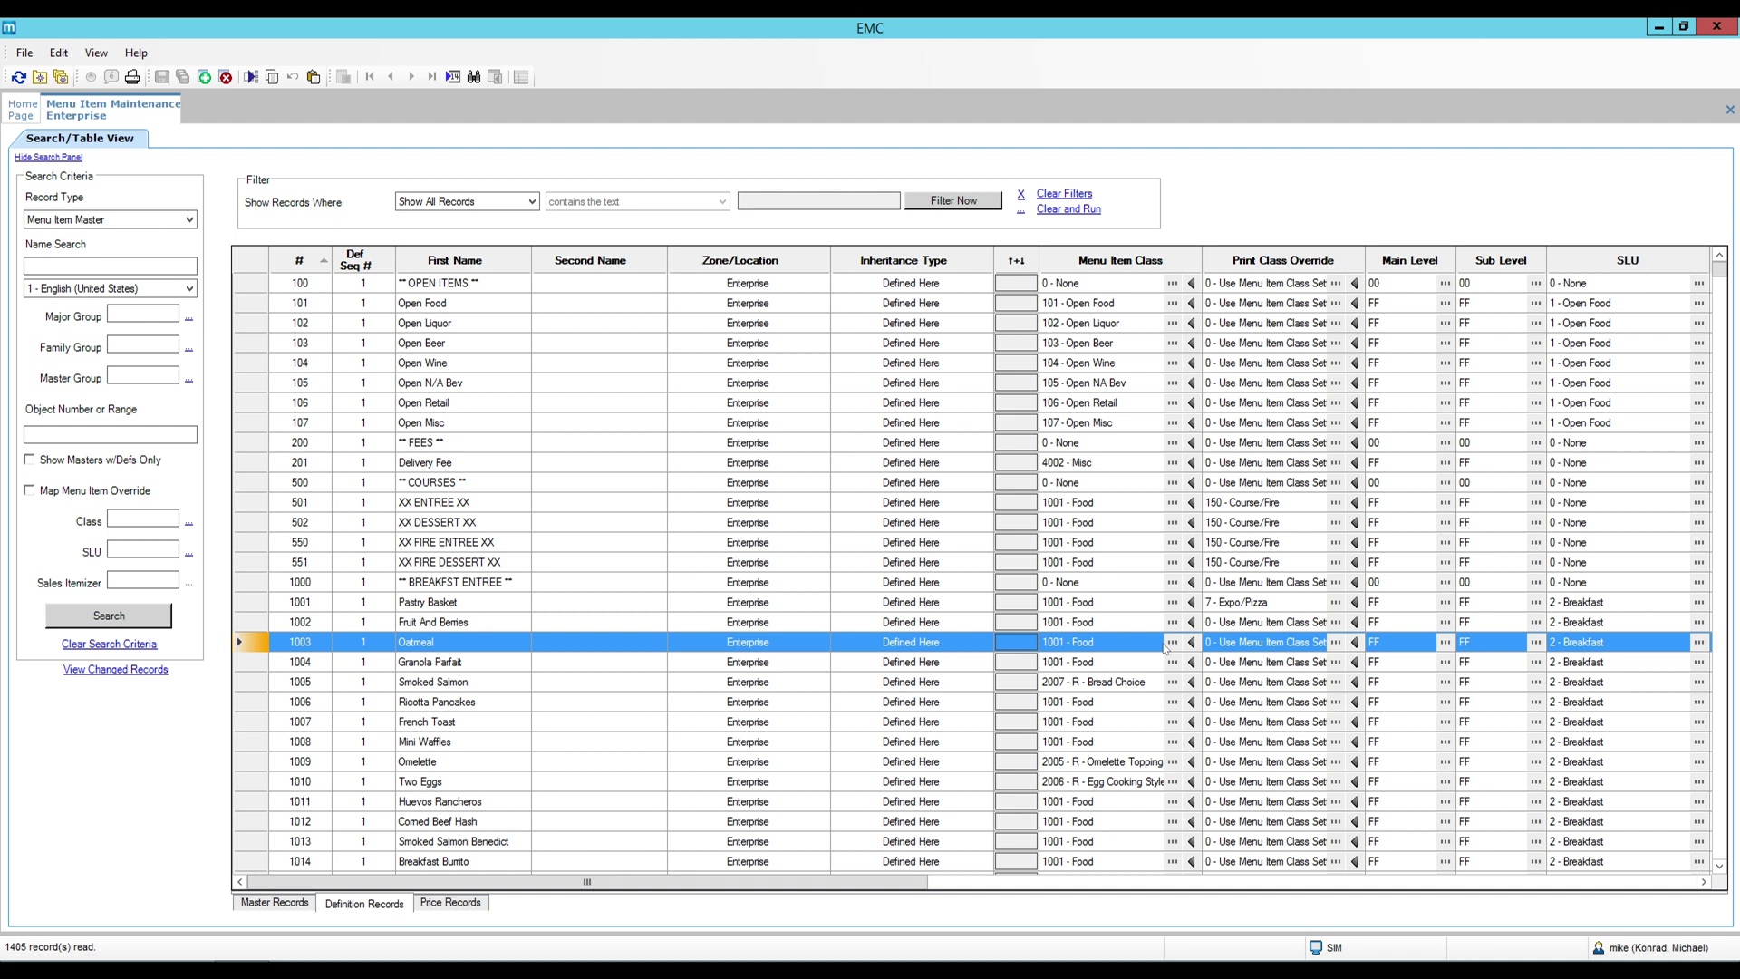
Change Oatmeal's class to 1015 Food - No Srv Charge, save, and open Menu Item Classes.
{"action": "left_click", "coordinate": [1172, 642]}
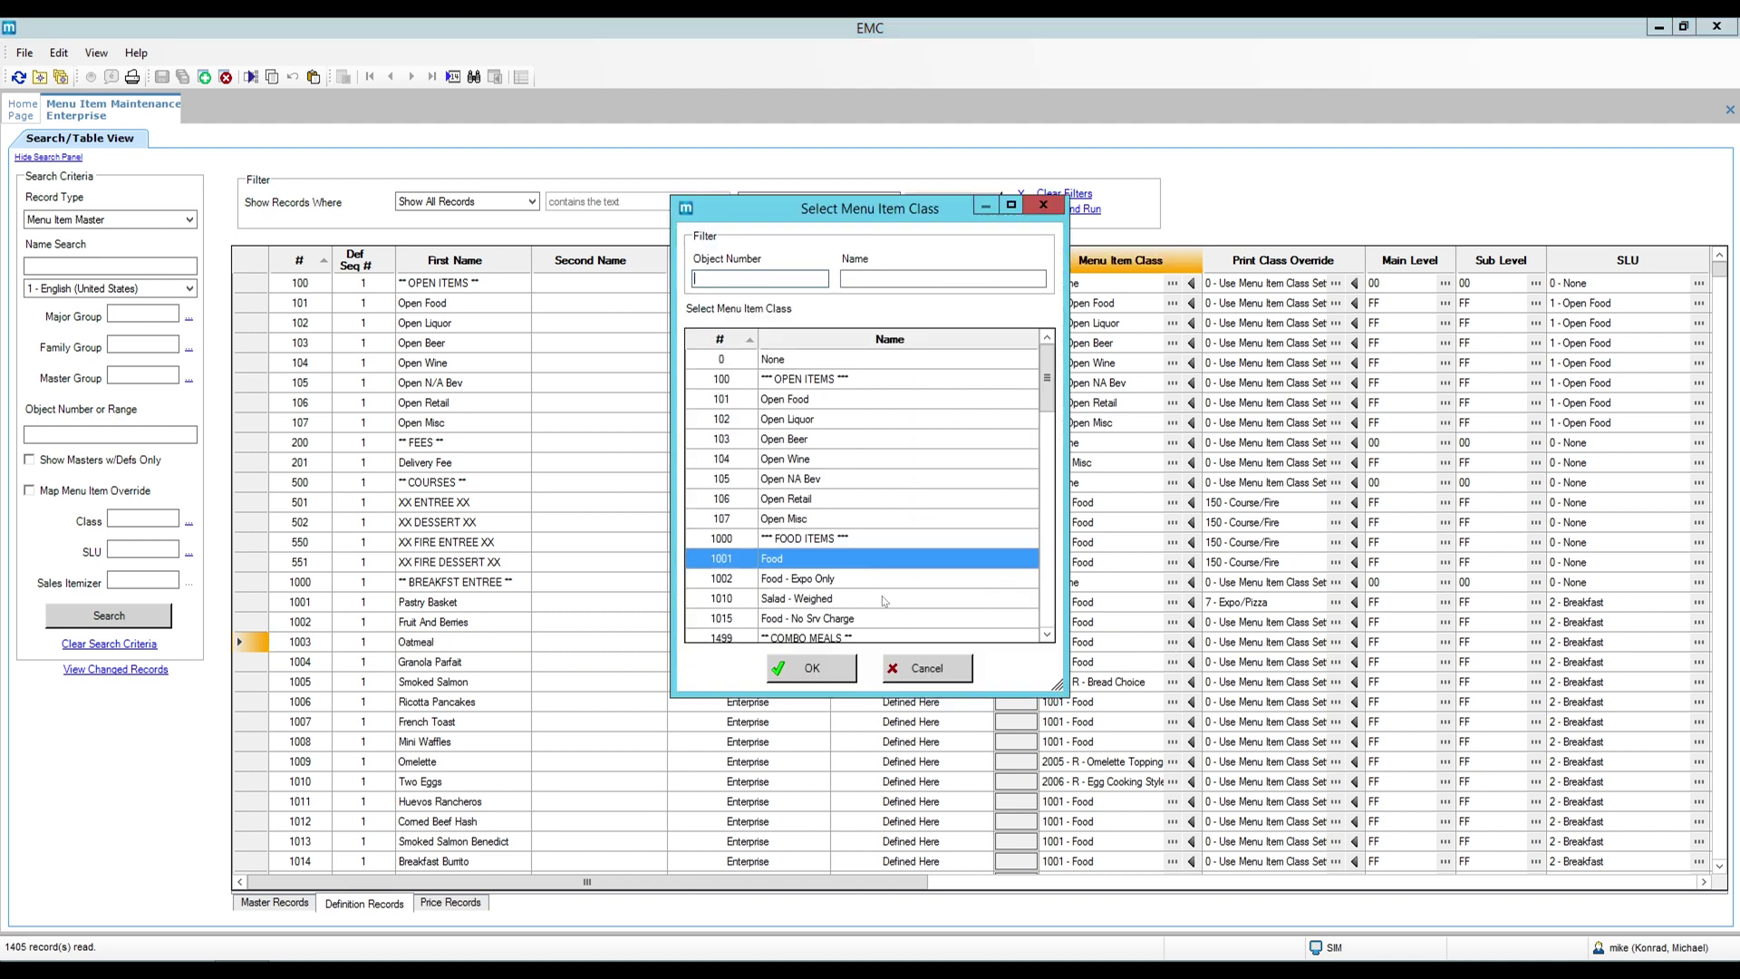
{"action": "left_click", "coordinate": [848, 618]}
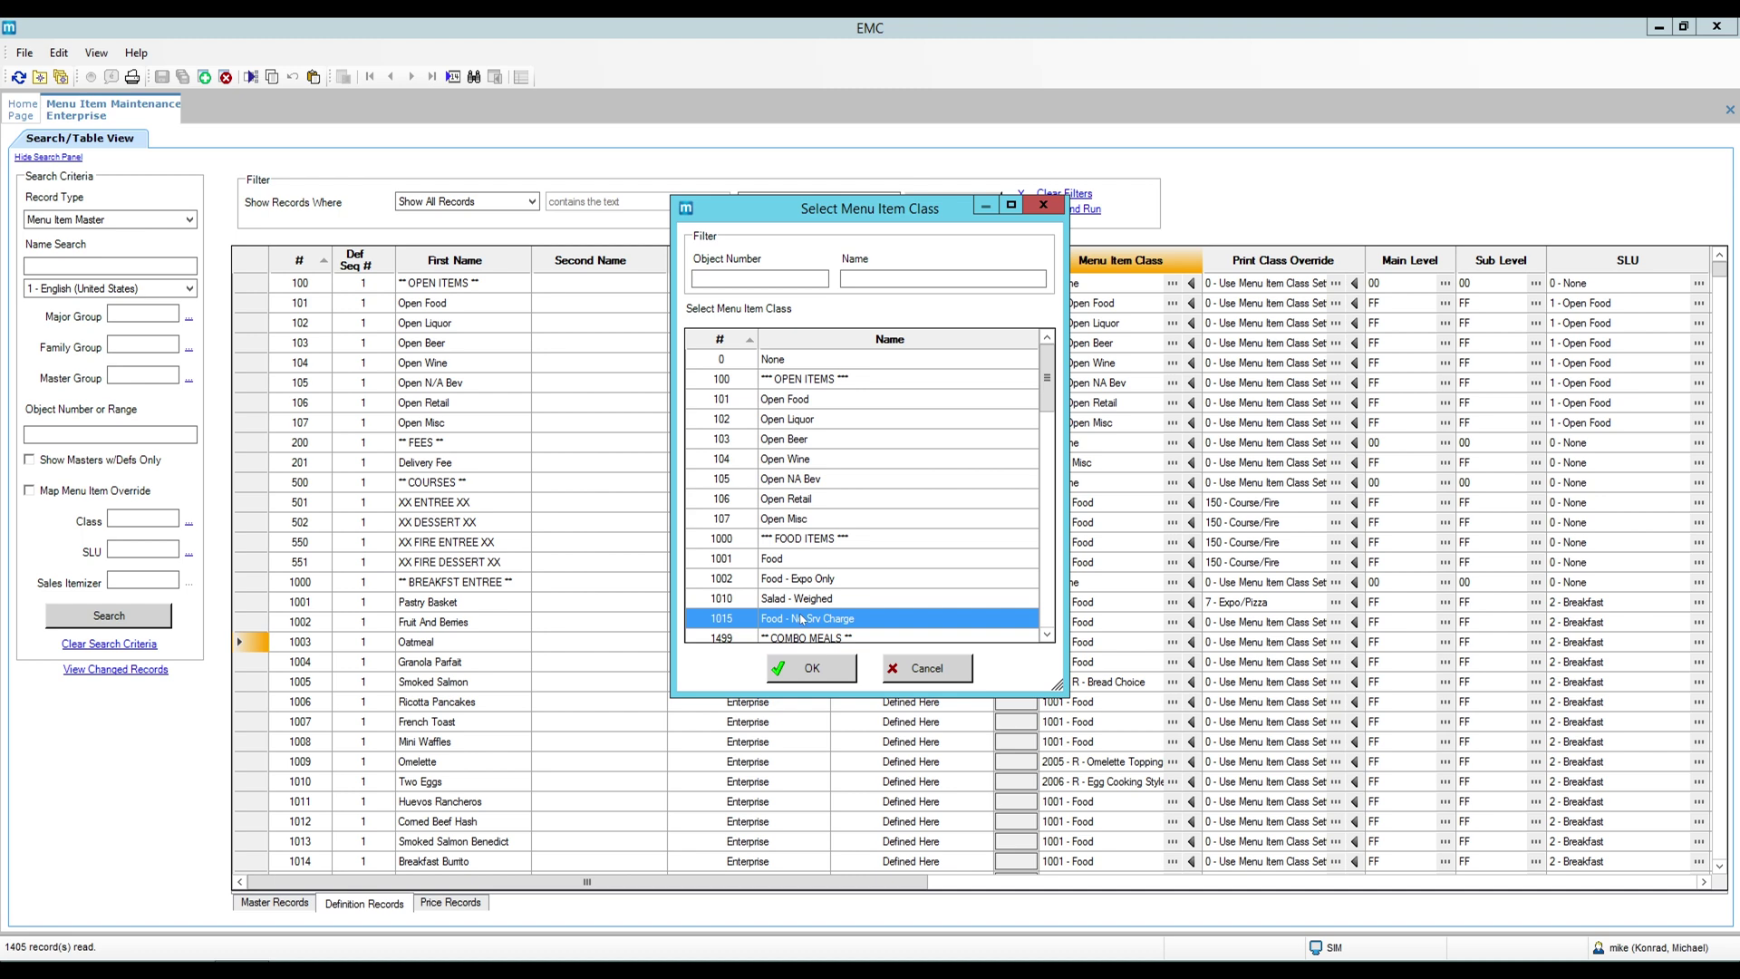
{"action": "left_click", "coordinate": [811, 669]}
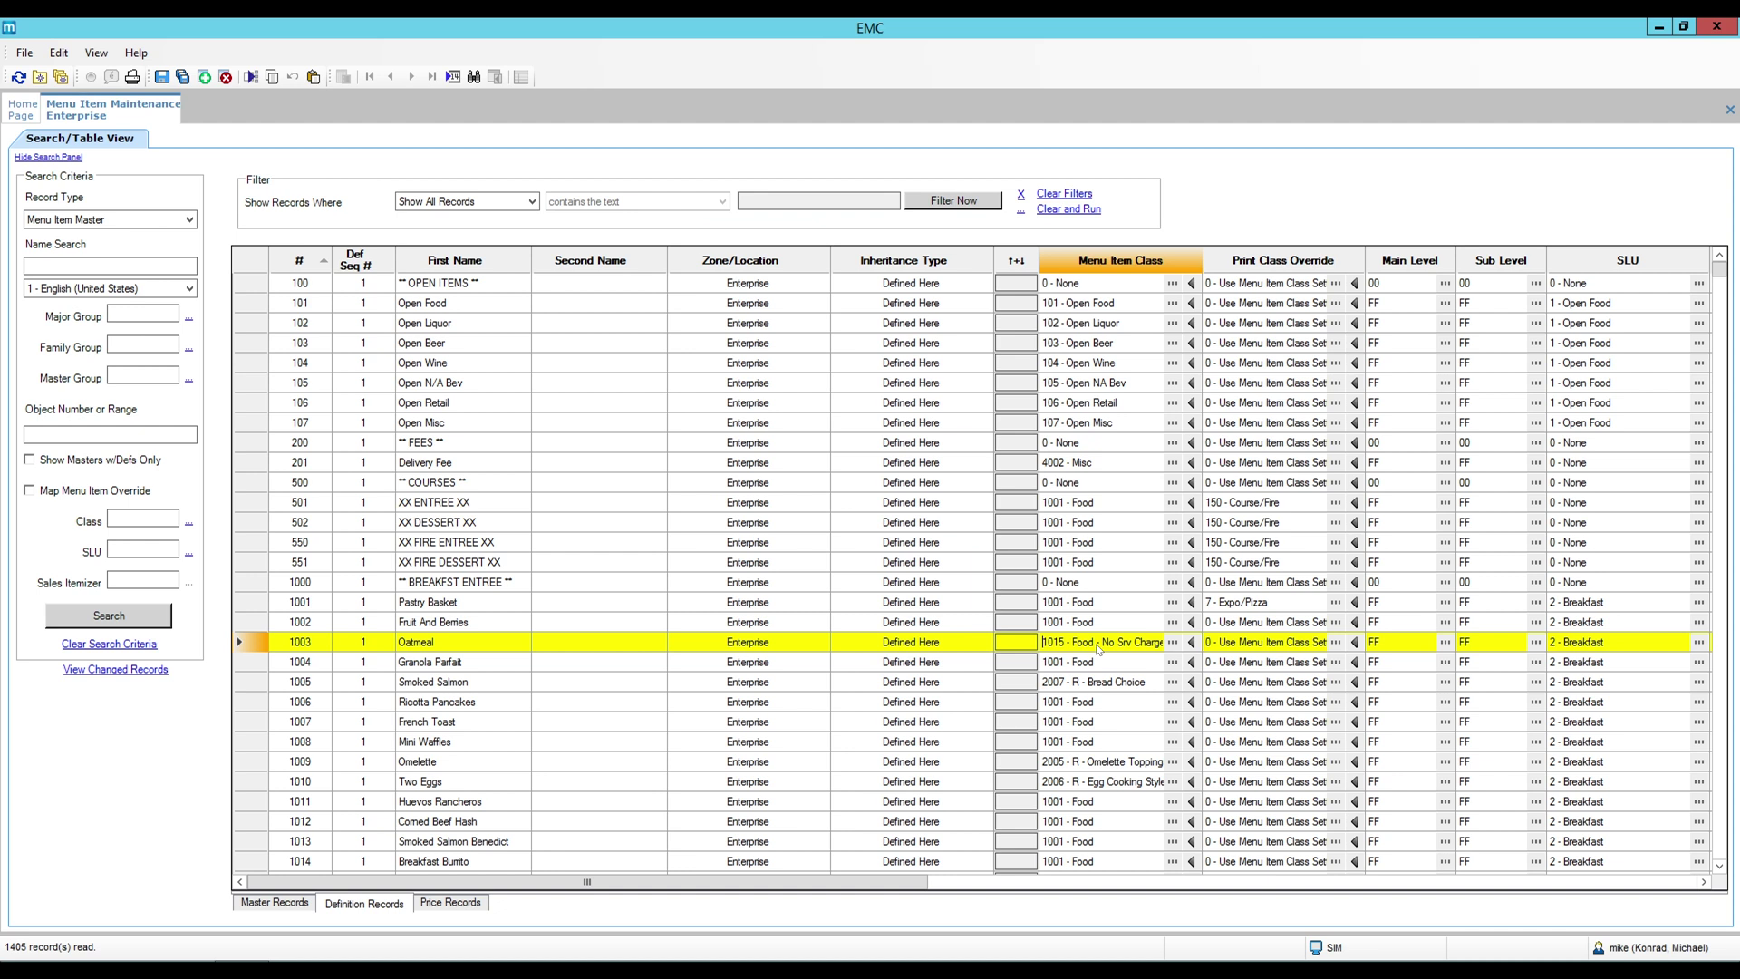
{"action": "key", "text": "ctrl+s"}
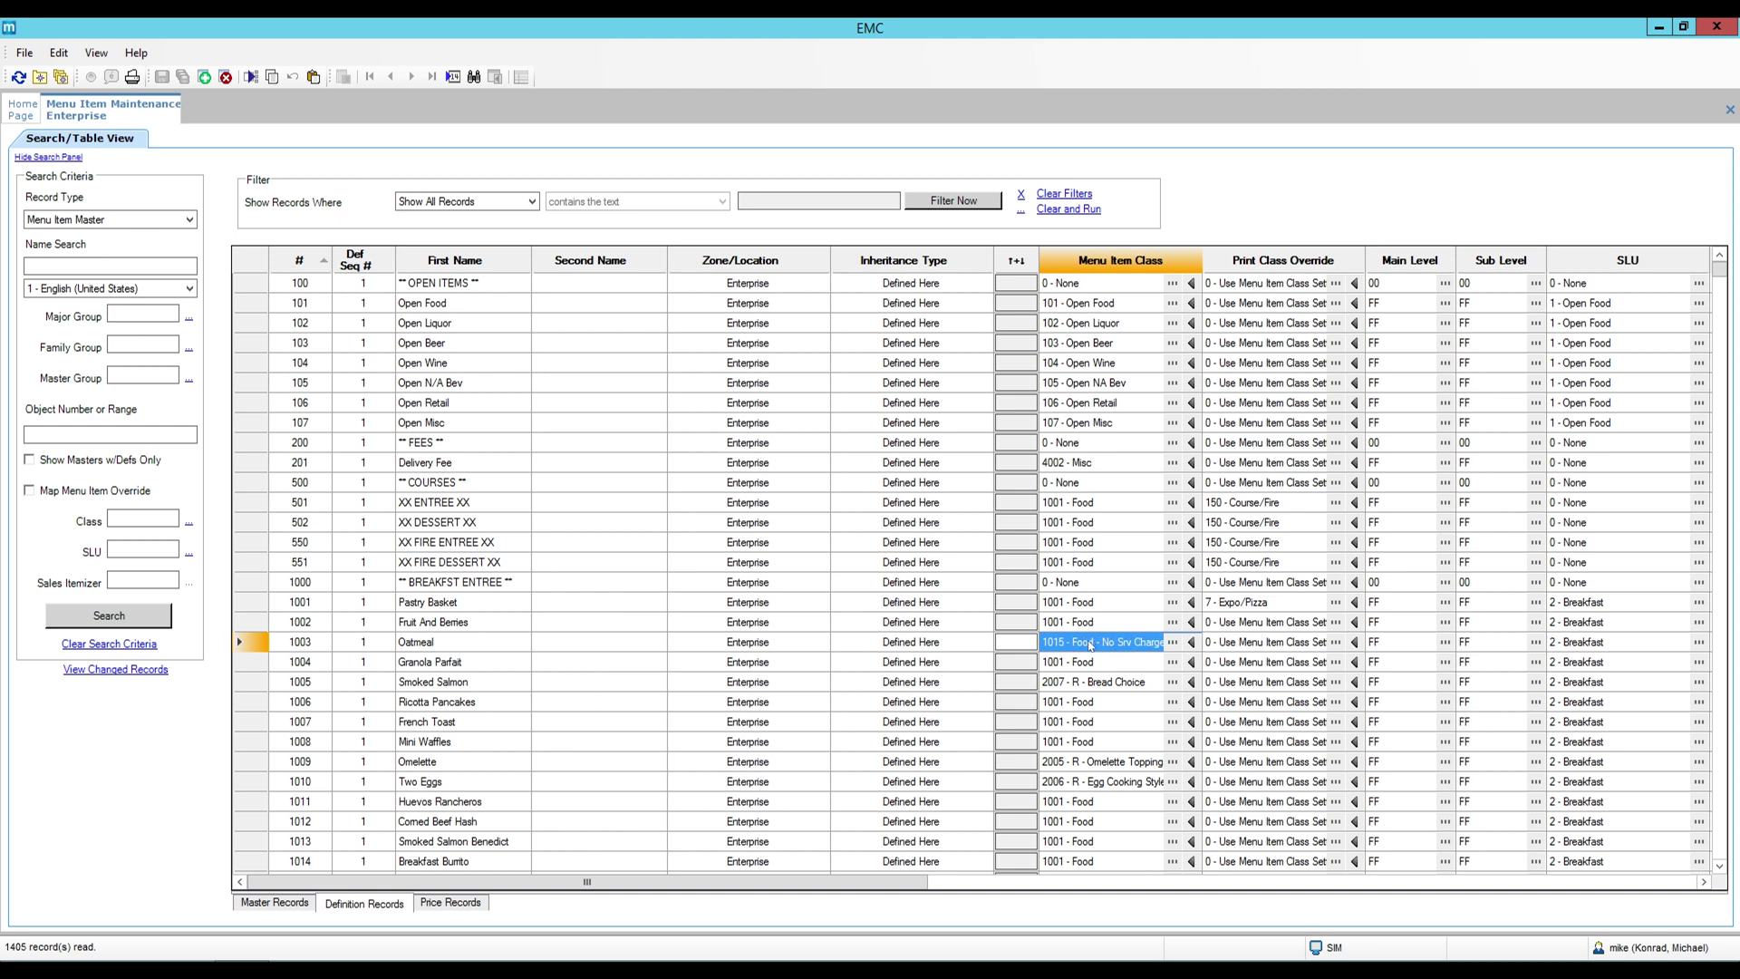
{"action": "left_click", "coordinate": [26, 110]}
{"action": "left_click", "coordinate": [539, 244]}
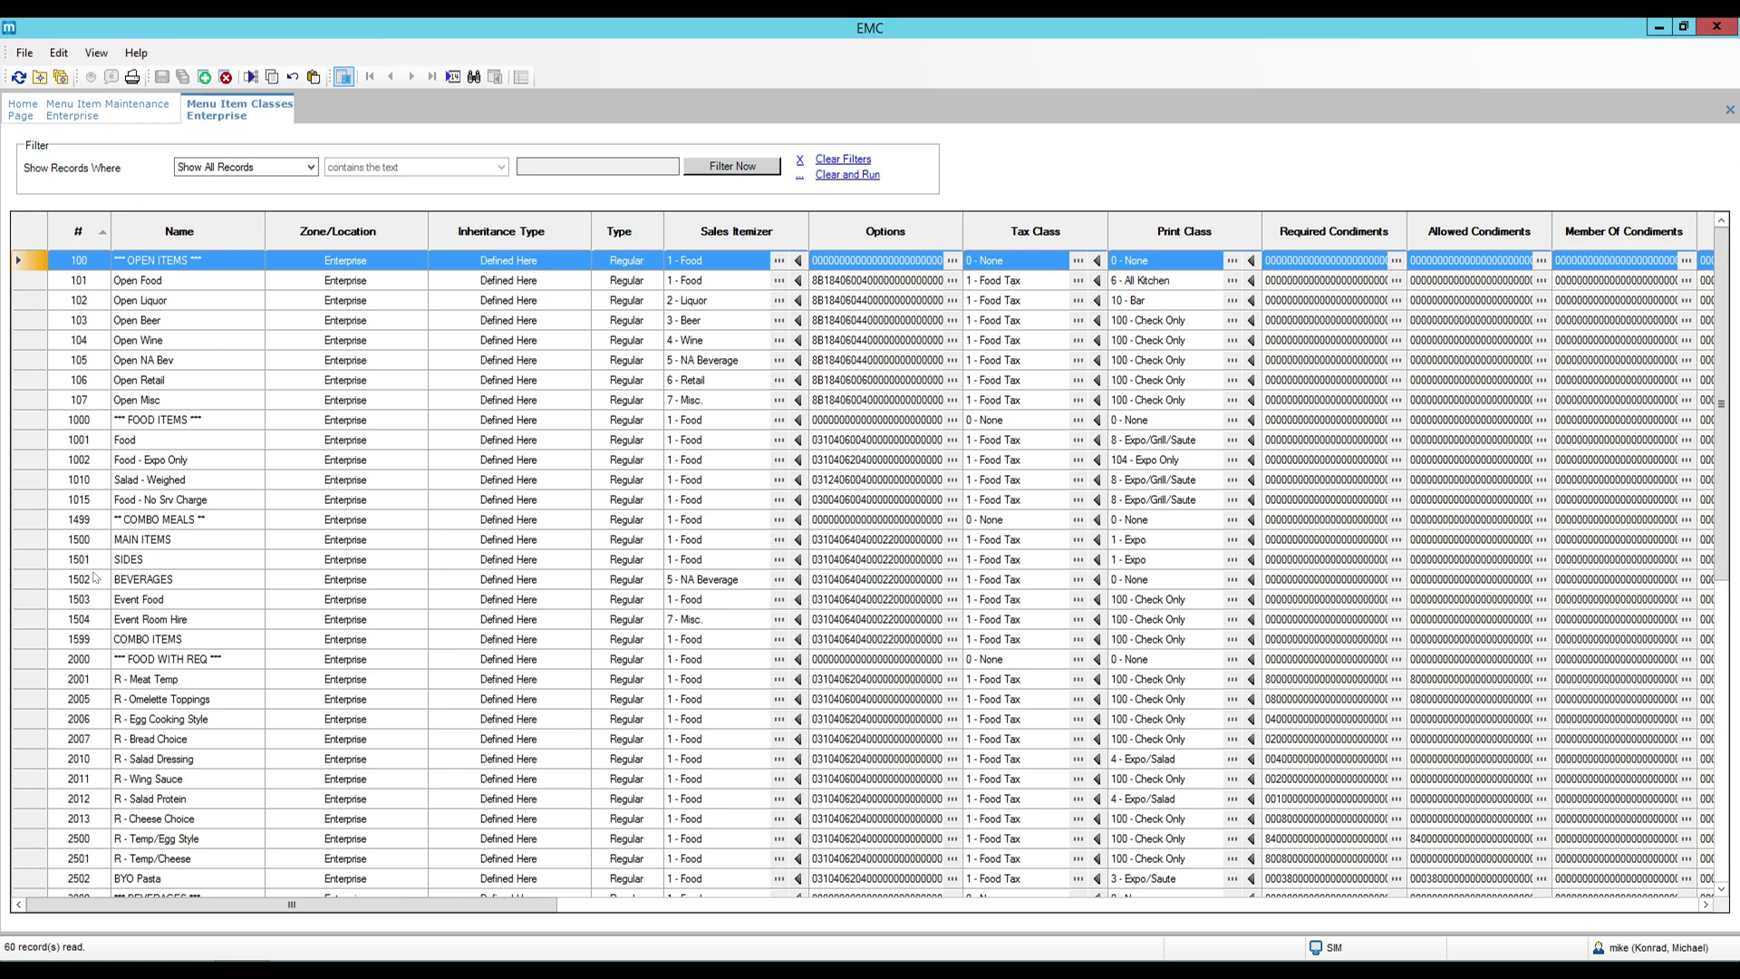
Browse the N/A Bevs and Retail classes, cancel an Insert Record, and close Menu Item Classes.
{"action": "scroll", "coordinate": [107, 651], "scroll_direction": "down", "scroll_amount": 4}
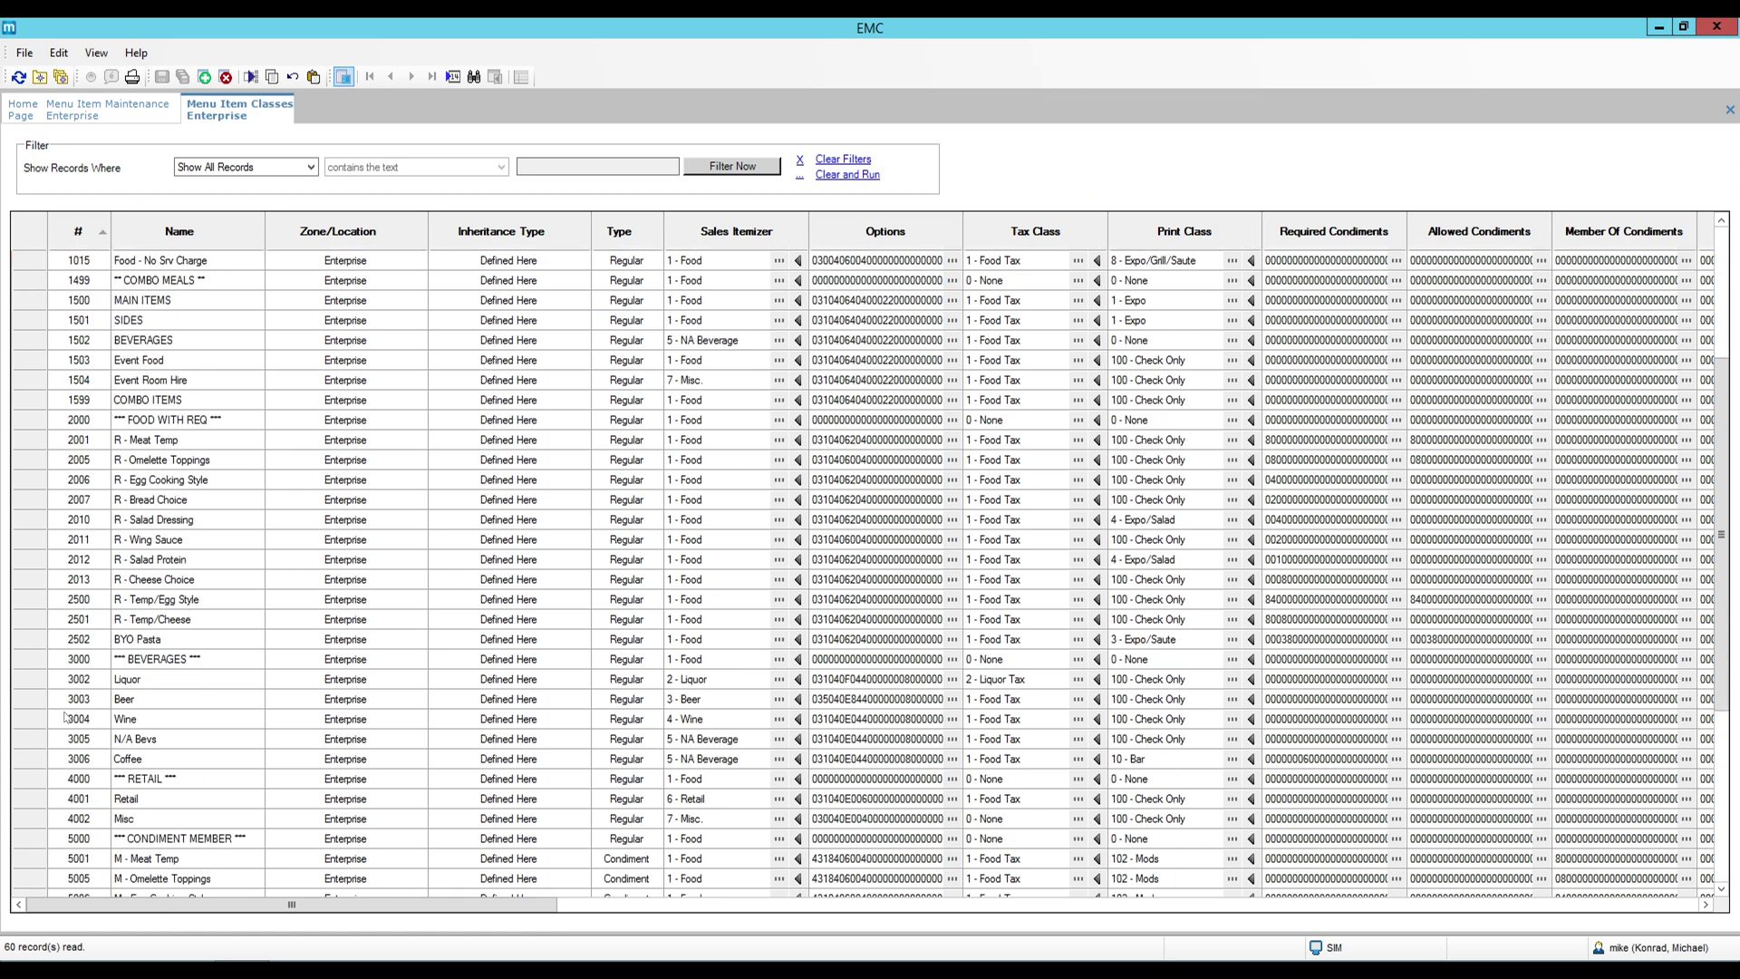
{"action": "left_click", "coordinate": [32, 741]}
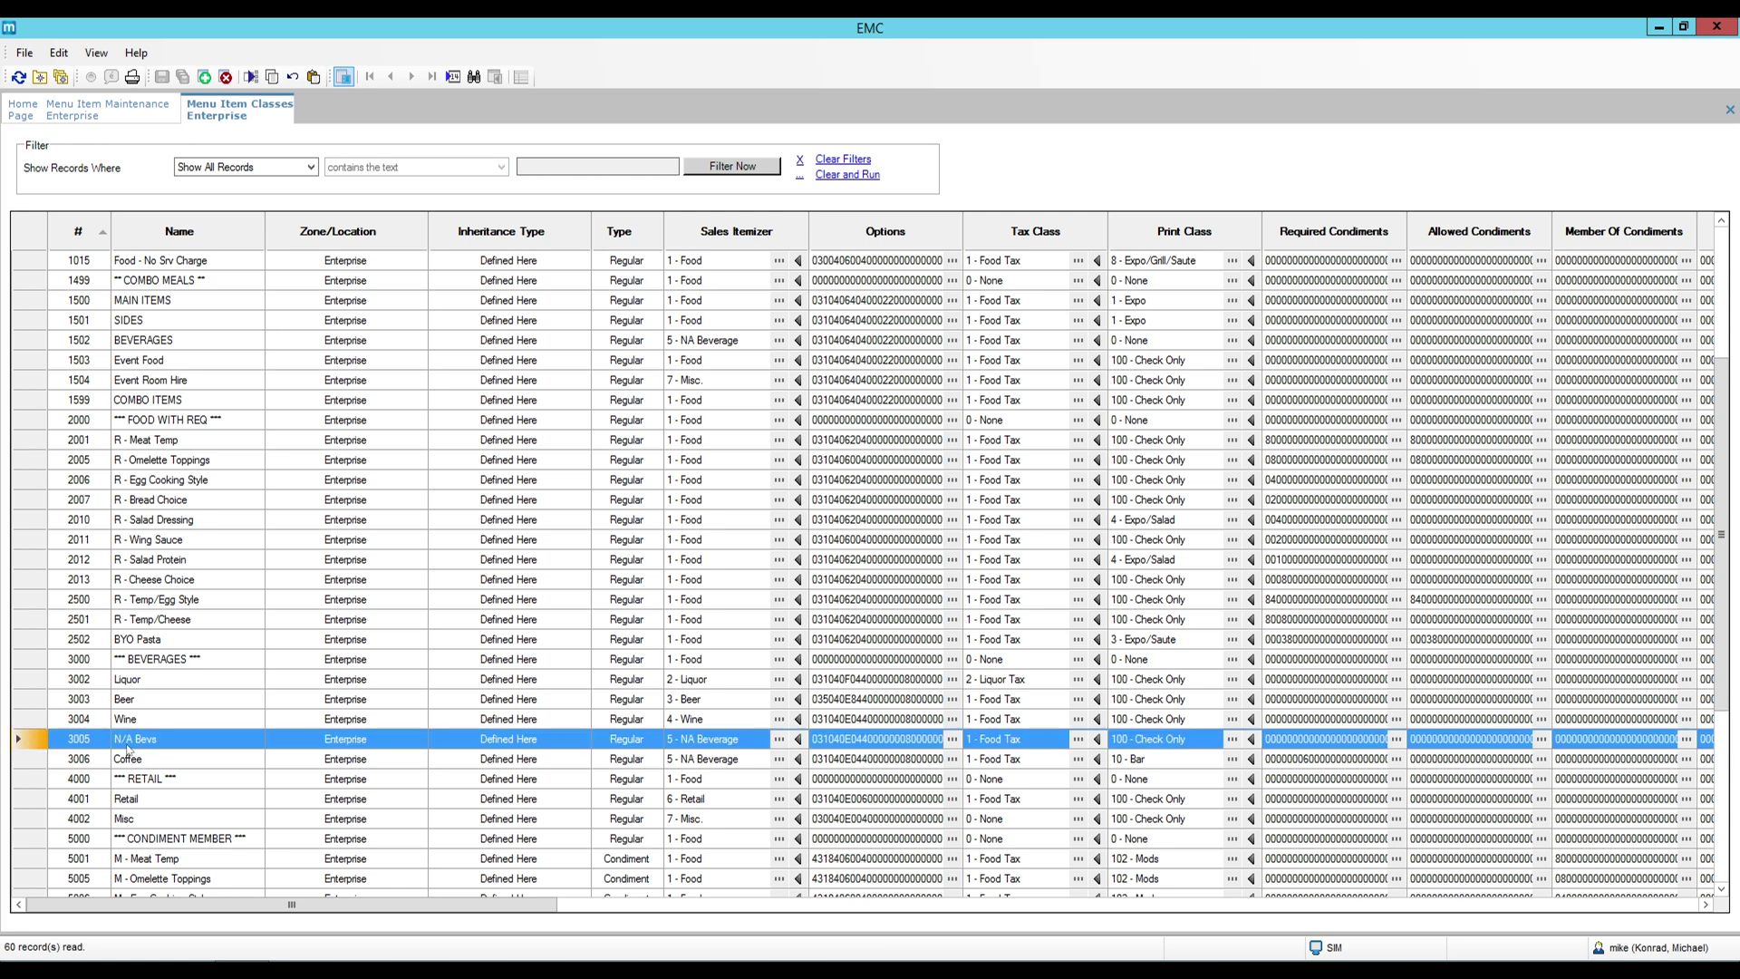
{"action": "left_click", "coordinate": [34, 799]}
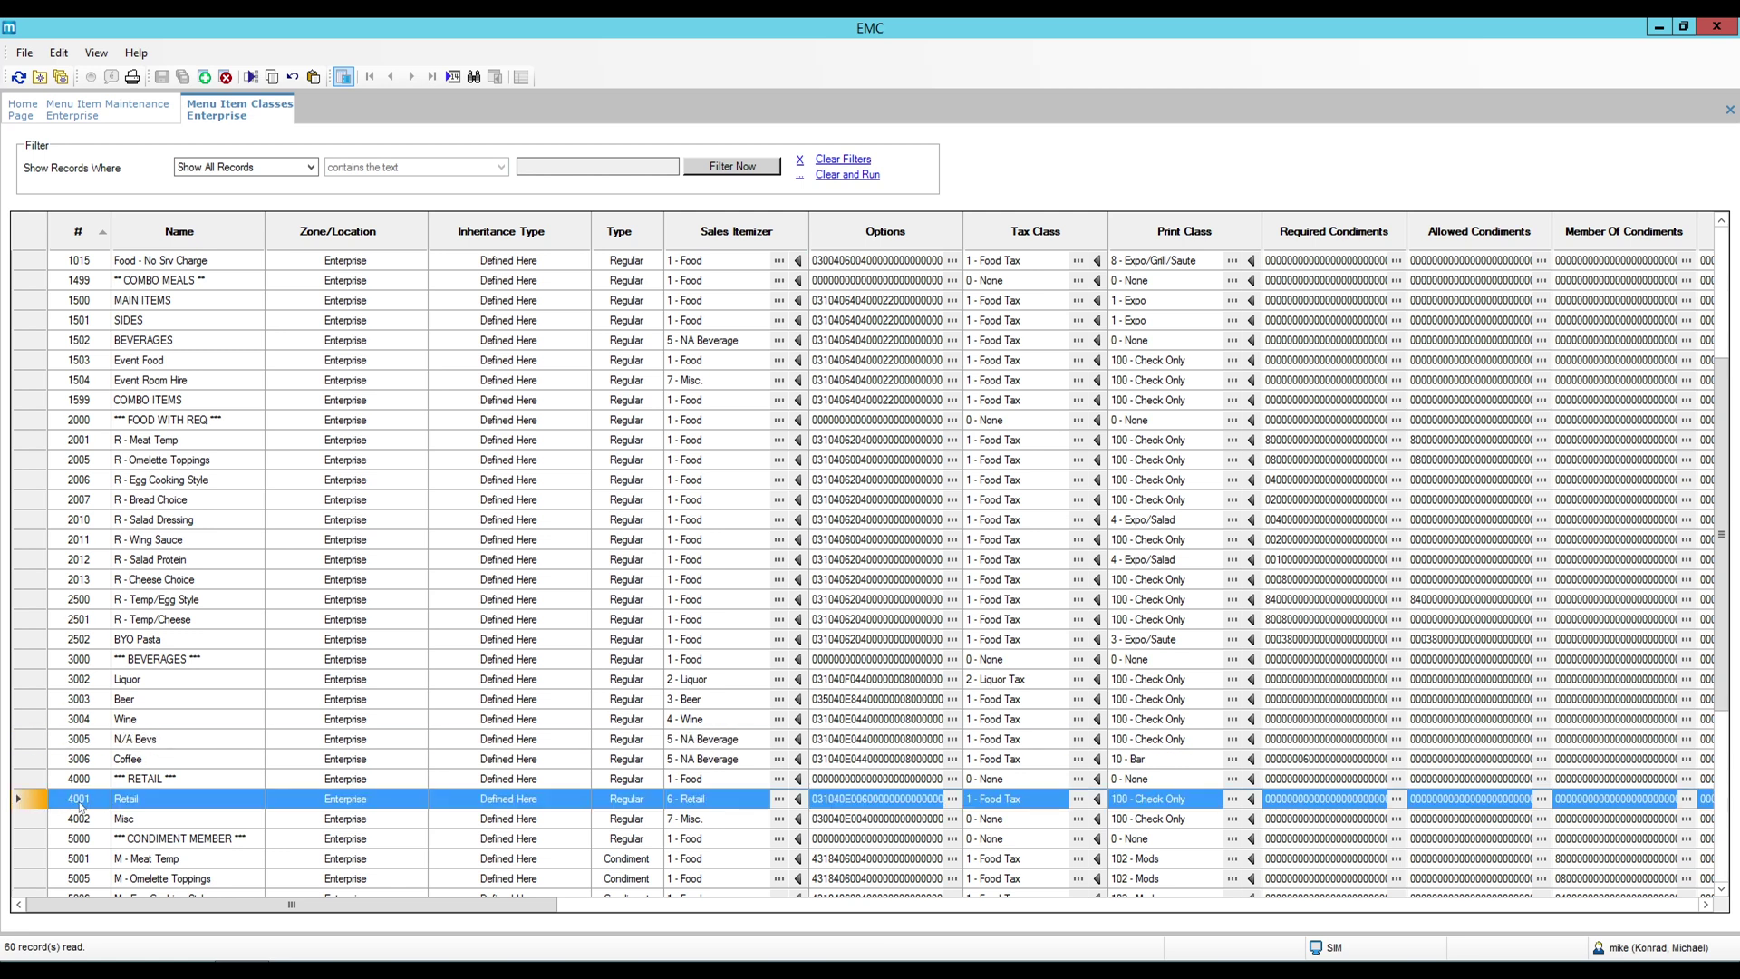
{"action": "left_click", "coordinate": [205, 77]}
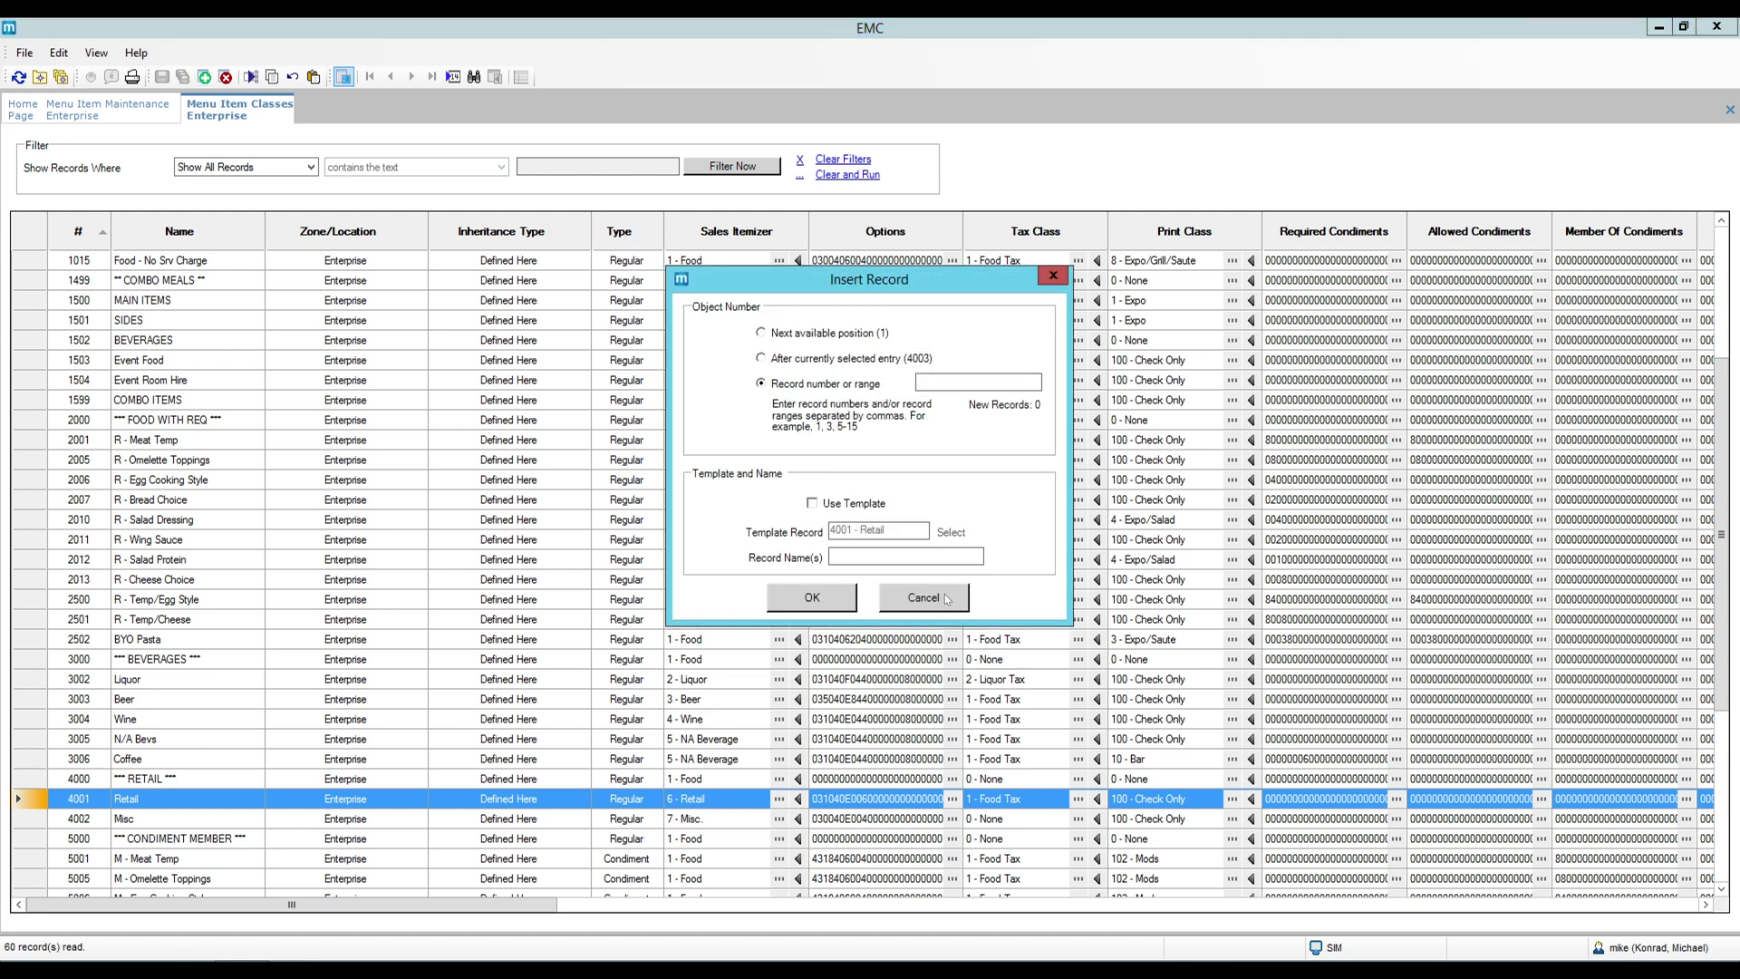
{"action": "left_click", "coordinate": [926, 600]}
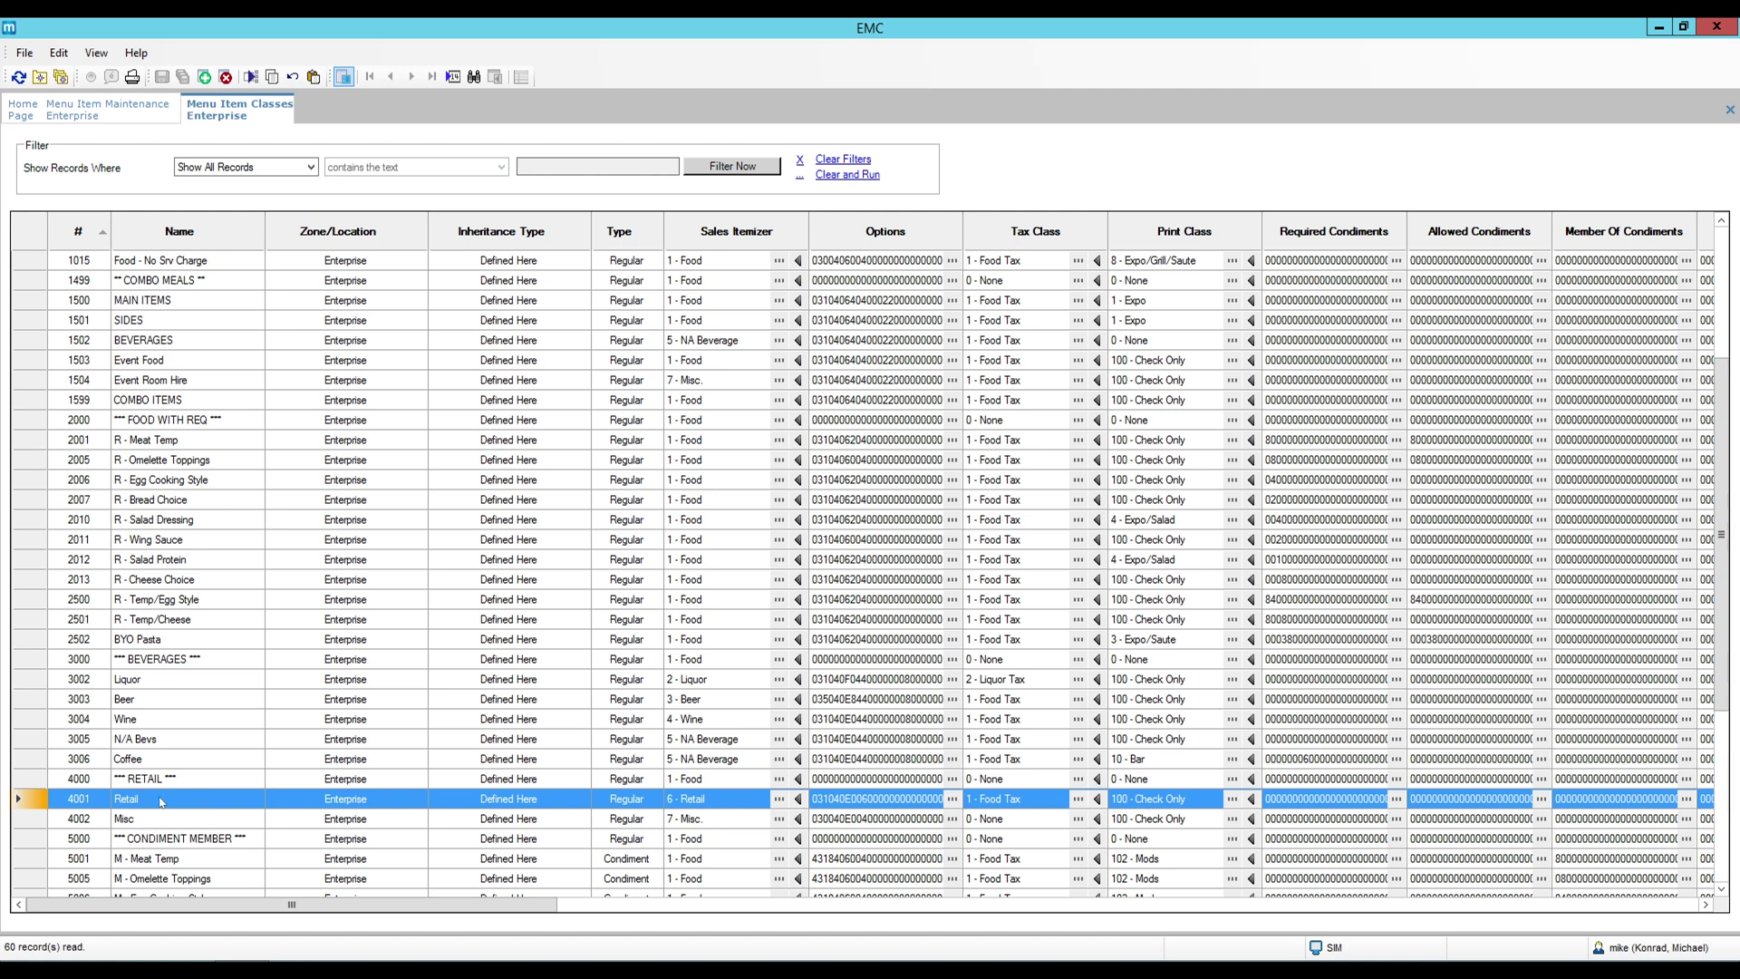
{"action": "right_click", "coordinate": [267, 109]}
{"action": "left_click", "coordinate": [309, 110]}
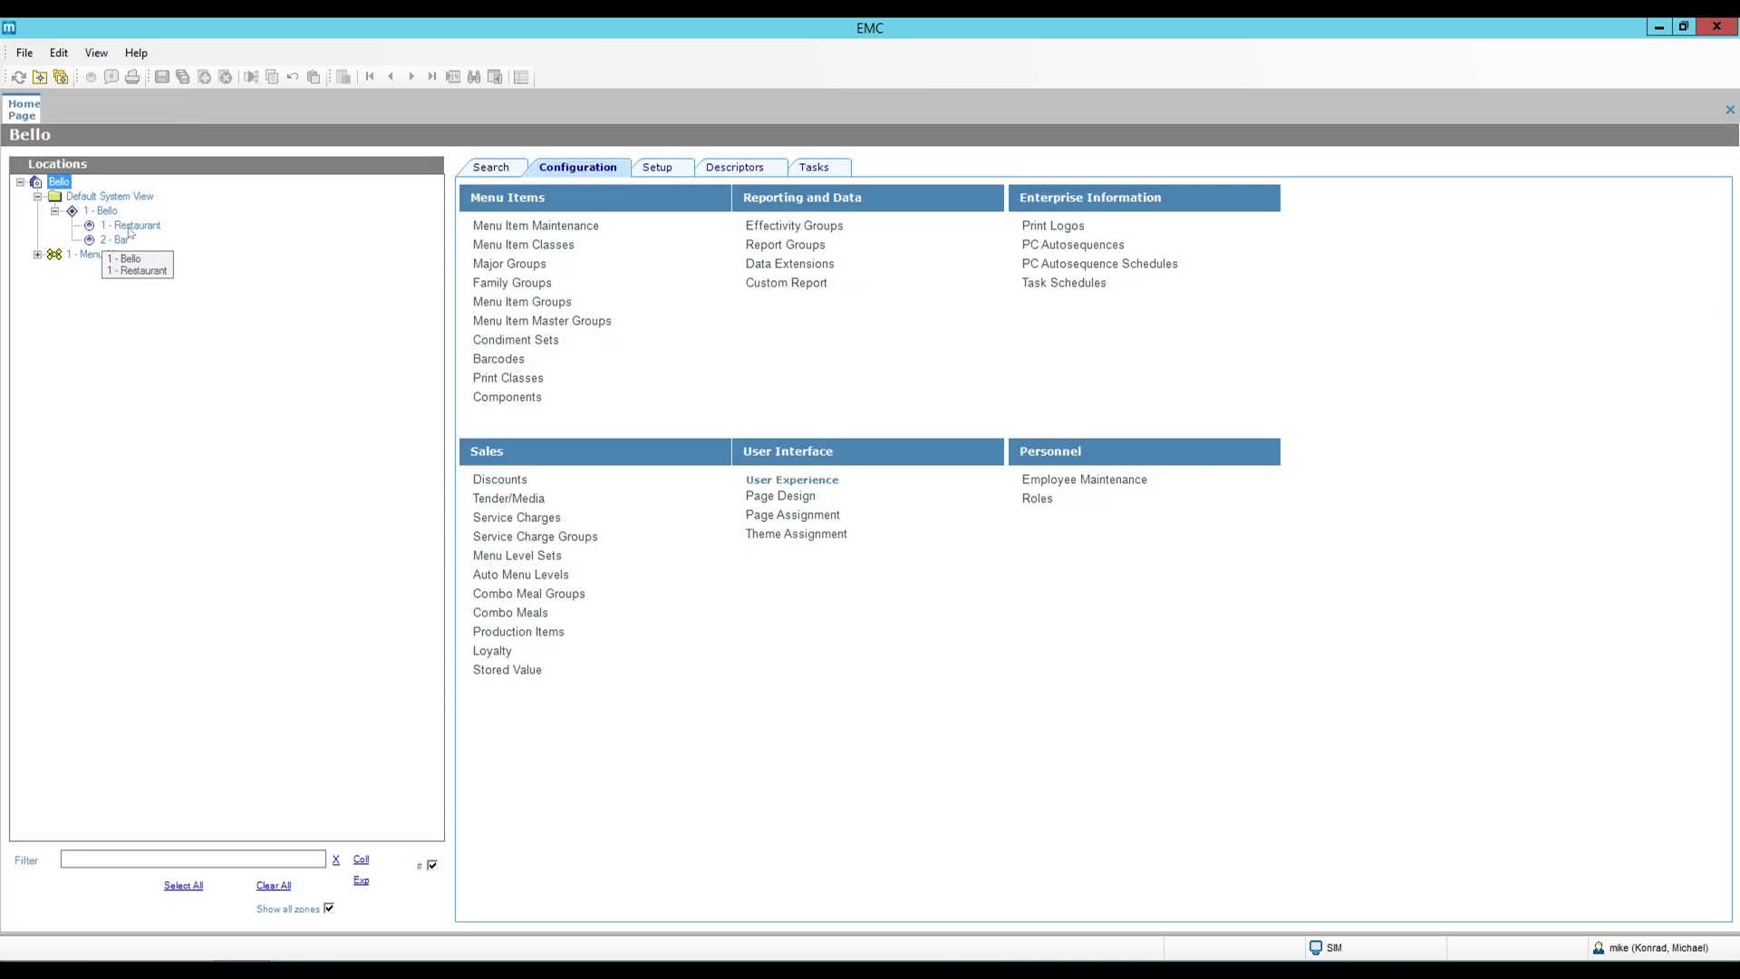
Create a 1 - Restaurant level override of the Tender Parameters.
{"action": "left_click", "coordinate": [131, 225]}
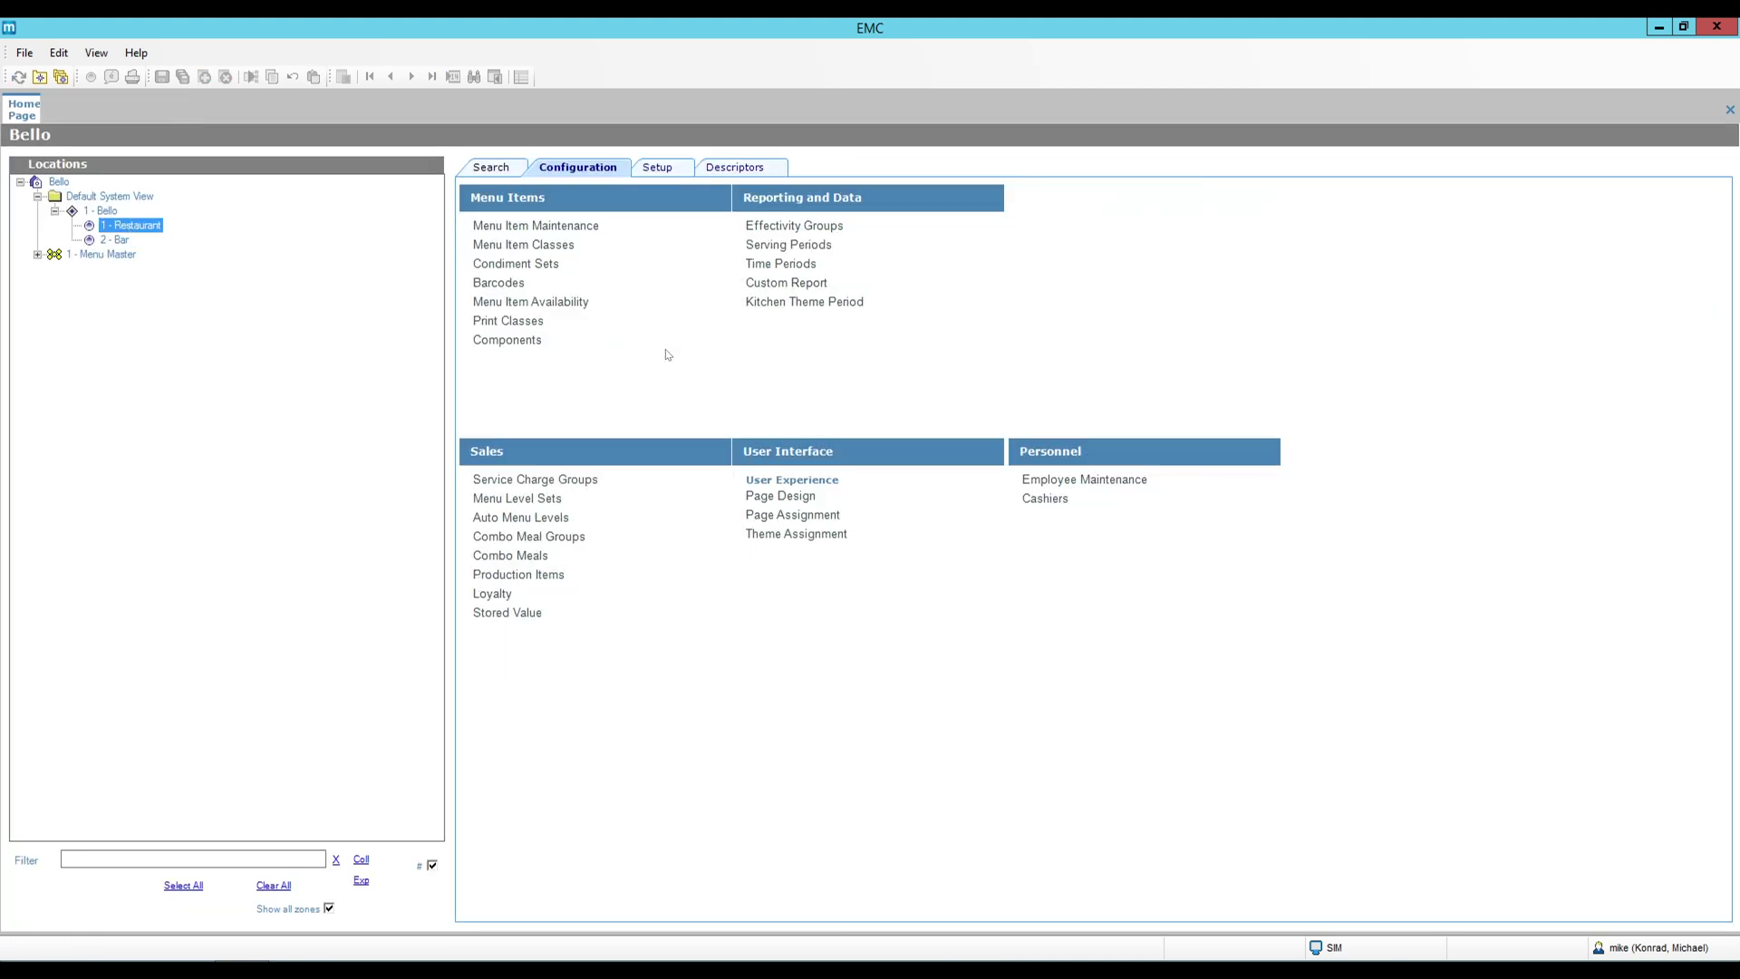
{"action": "left_click", "coordinate": [659, 169]}
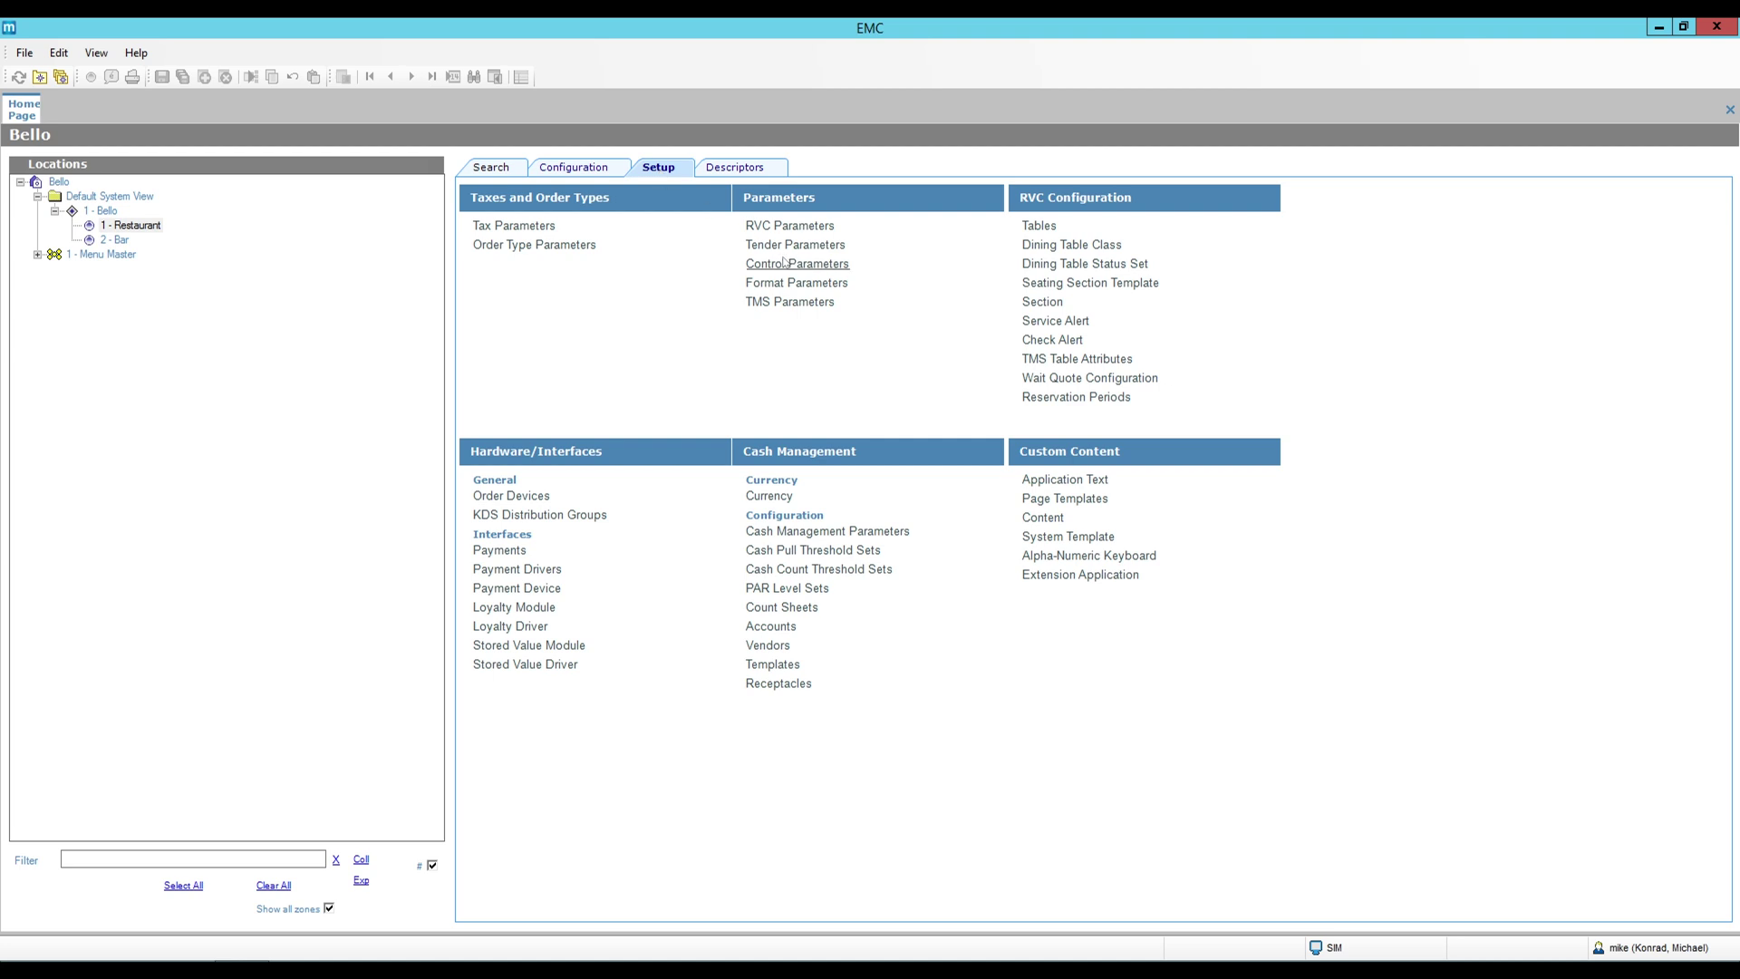
{"action": "left_click", "coordinate": [165, 230]}
{"action": "left_click", "coordinate": [786, 249]}
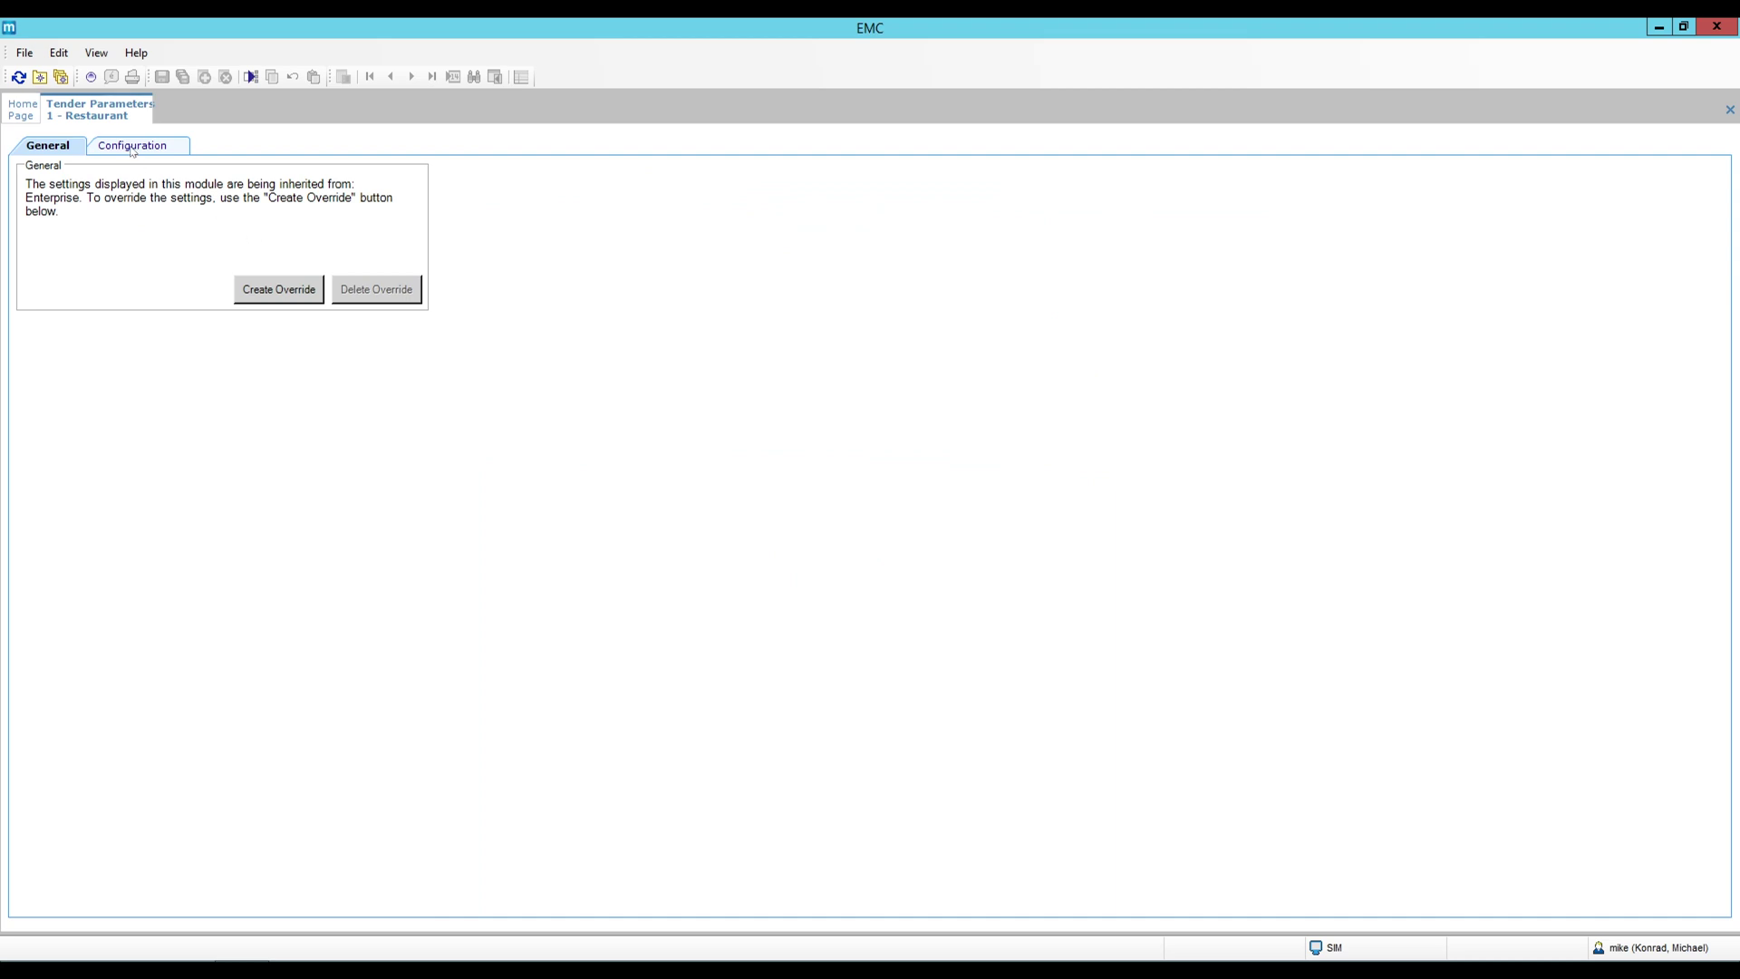
{"action": "left_click", "coordinate": [133, 148]}
{"action": "left_click", "coordinate": [65, 148]}
{"action": "left_click", "coordinate": [279, 288]}
{"action": "left_click", "coordinate": [943, 569]}
Set the Automatic Service Charge to 13 - Gratuity 18% and close Tender Parameters.
{"action": "left_click", "coordinate": [141, 150]}
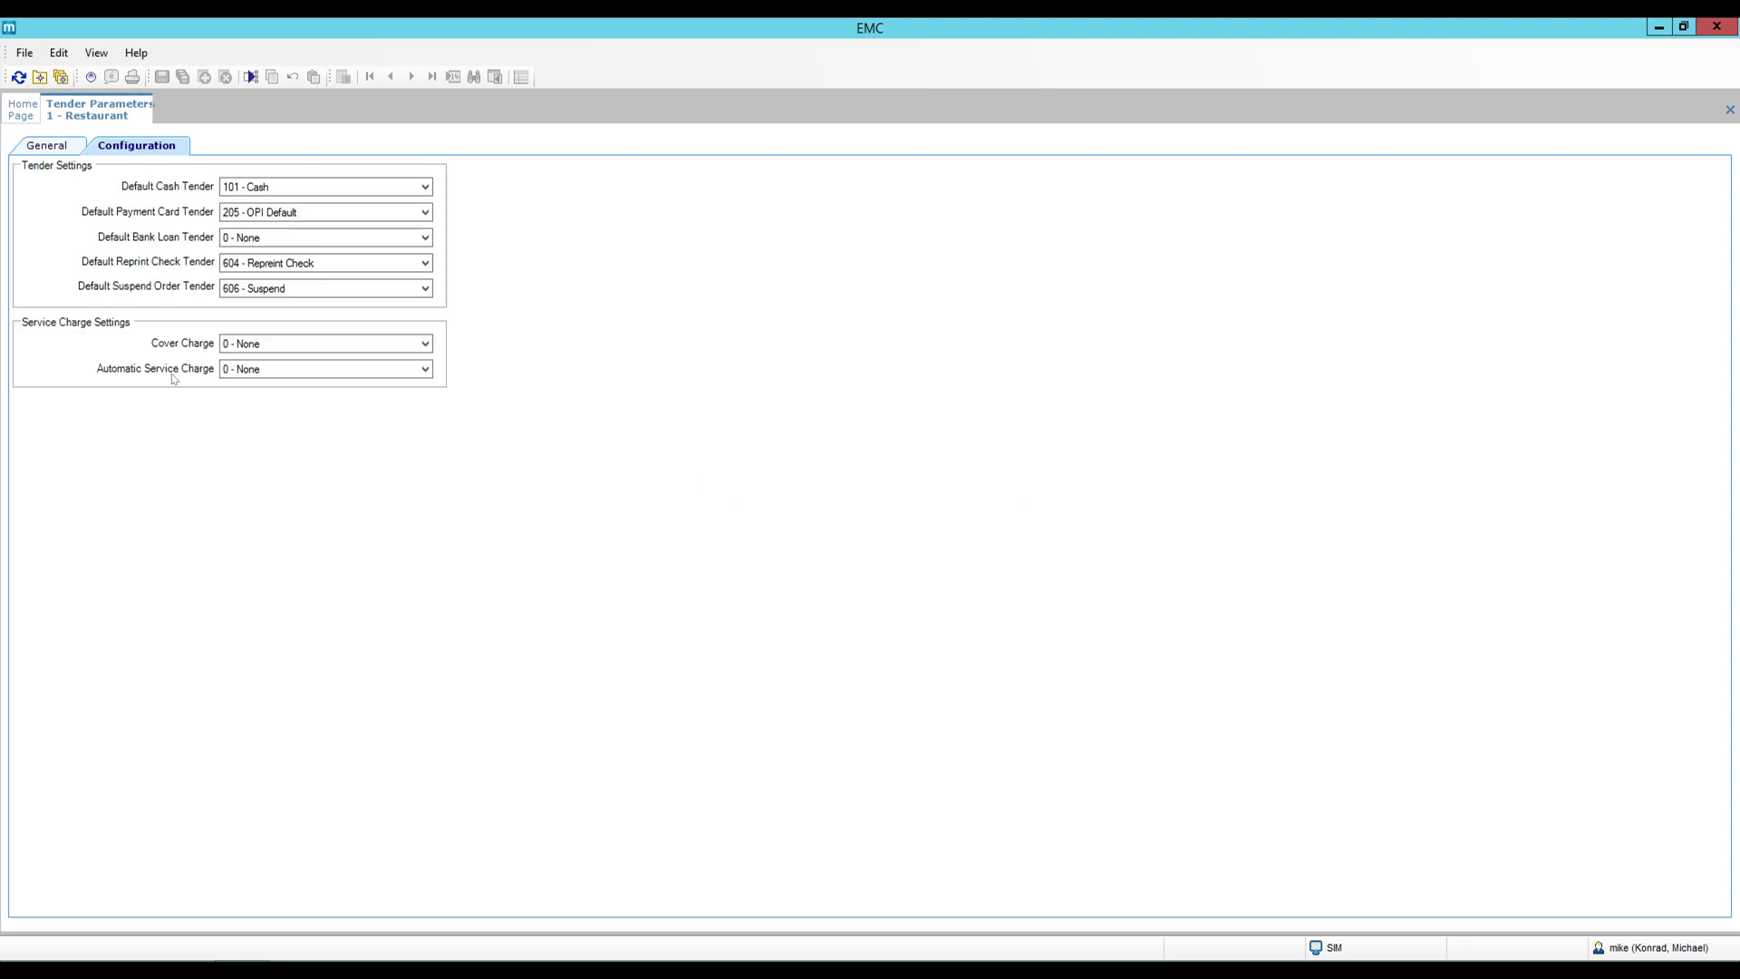
{"action": "left_click", "coordinate": [270, 372]}
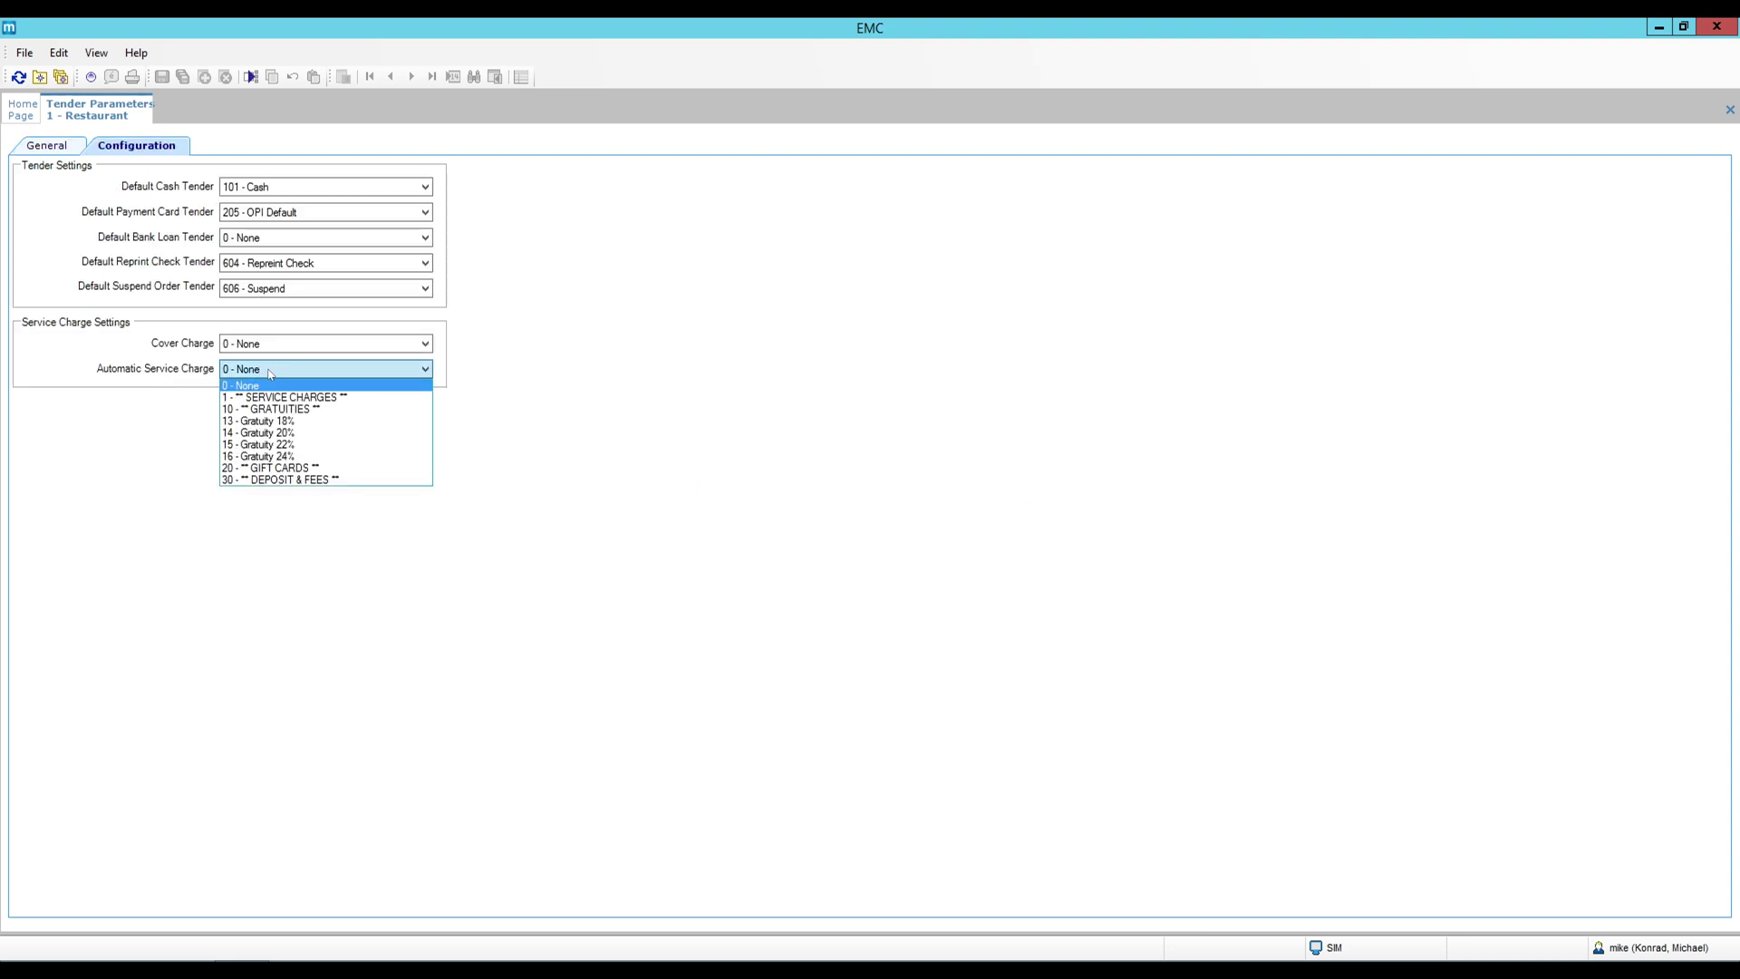
{"action": "left_click", "coordinate": [299, 422]}
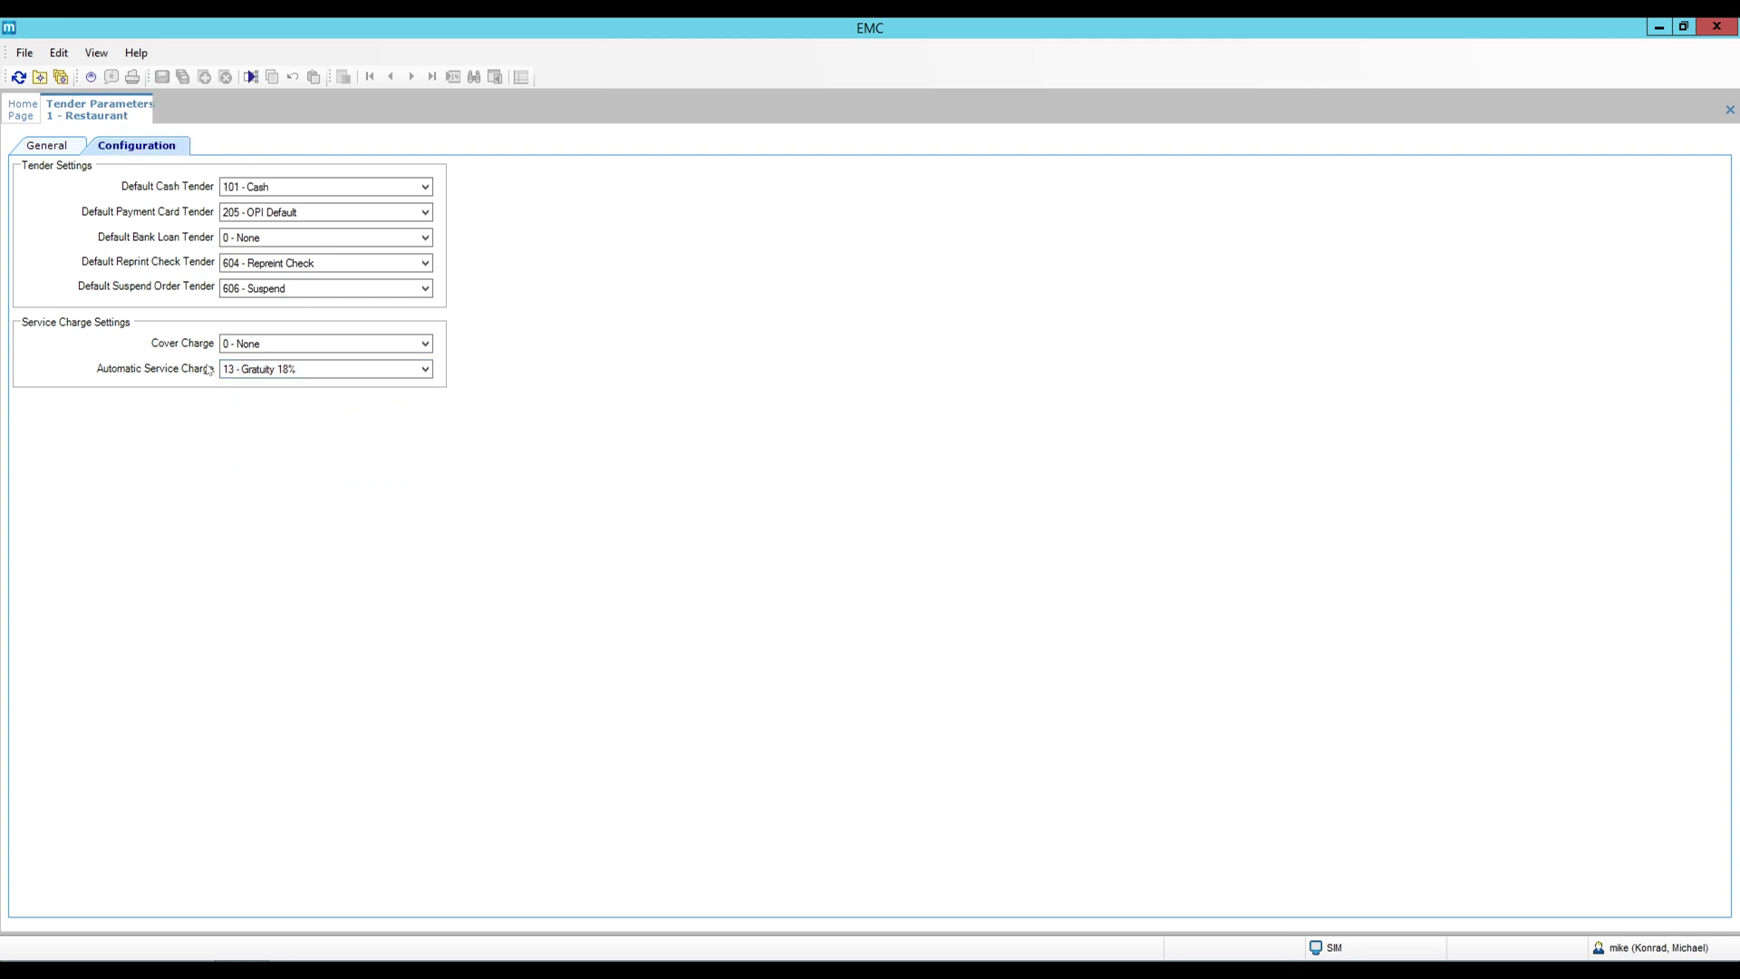
{"action": "left_click", "coordinate": [63, 148]}
{"action": "right_click", "coordinate": [118, 108]}
{"action": "left_click", "coordinate": [138, 116]}
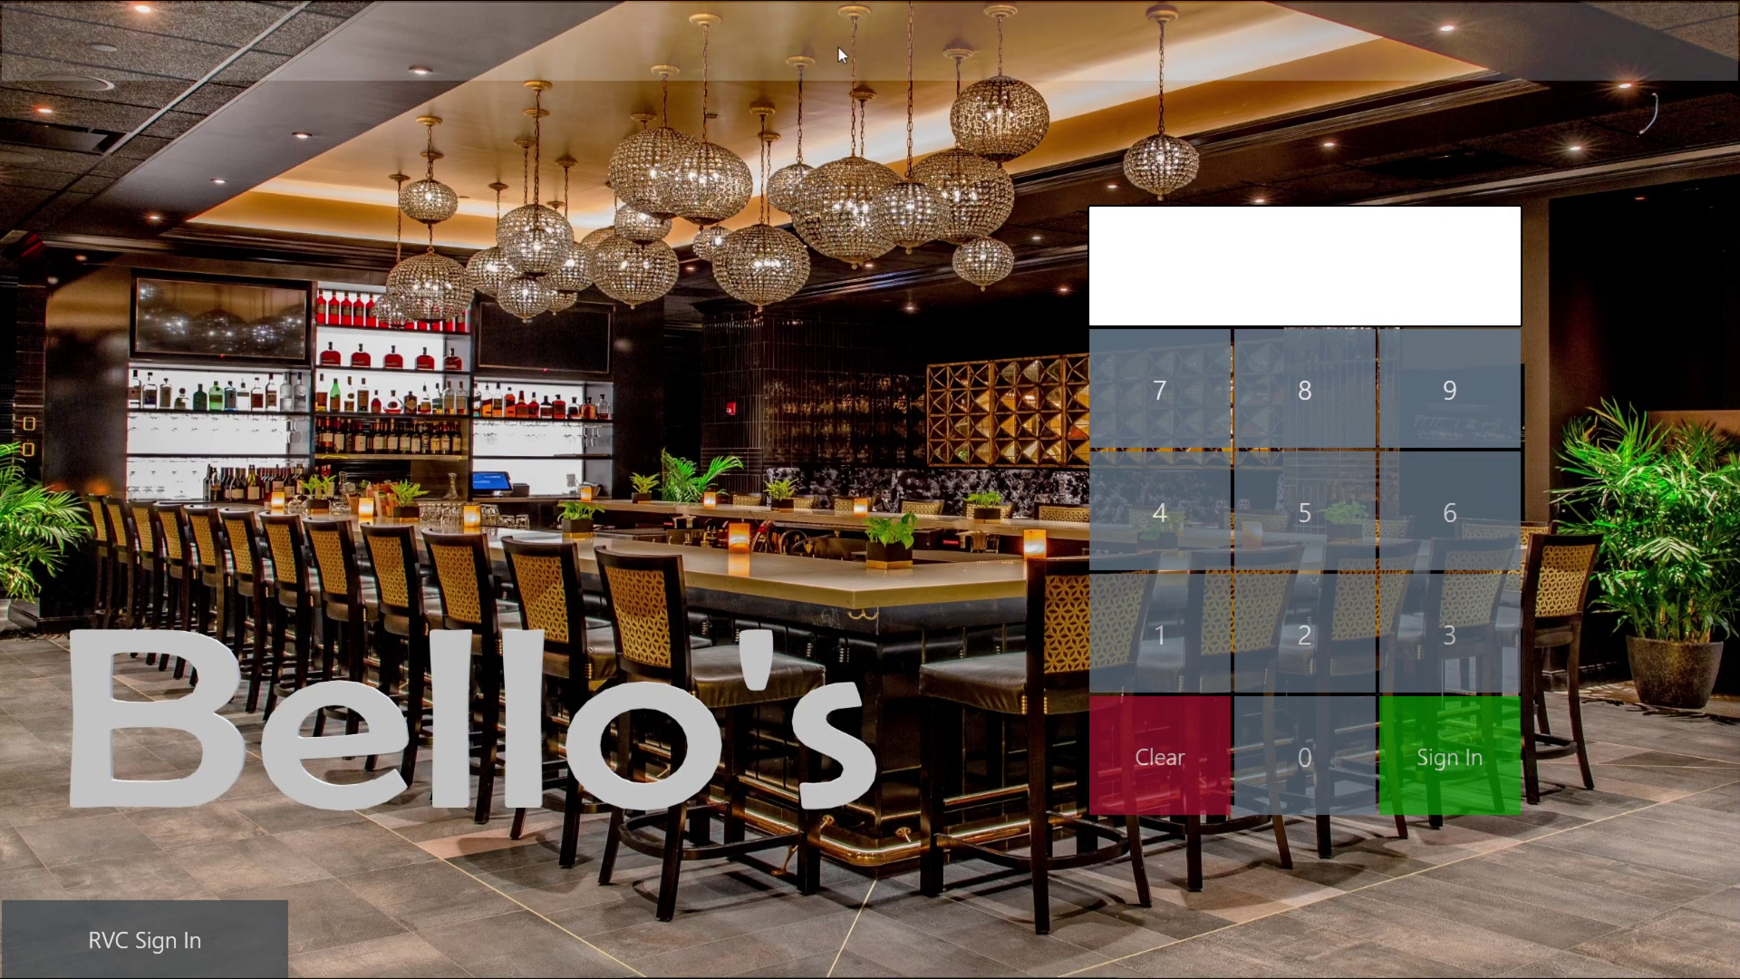
Sign in and ring up a fast transaction with two American Breakfasts and two Oatmeals.
{"action": "left_click", "coordinate": [1153, 648]}
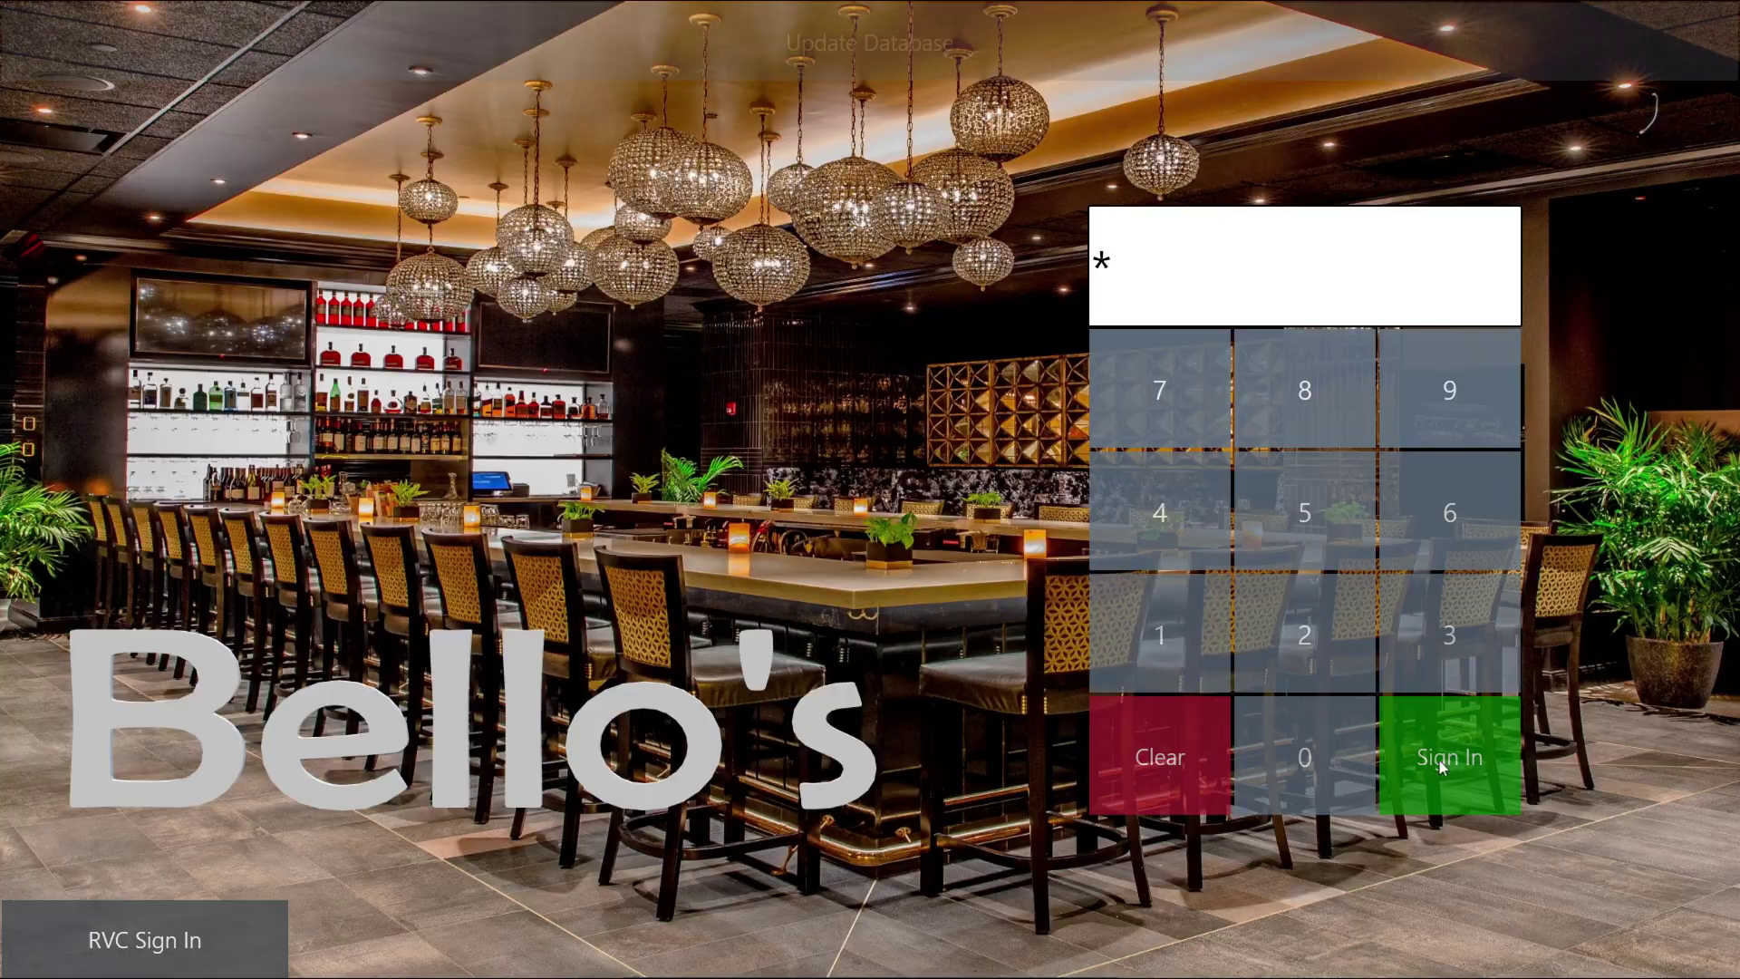
{"action": "left_click", "coordinate": [1443, 763]}
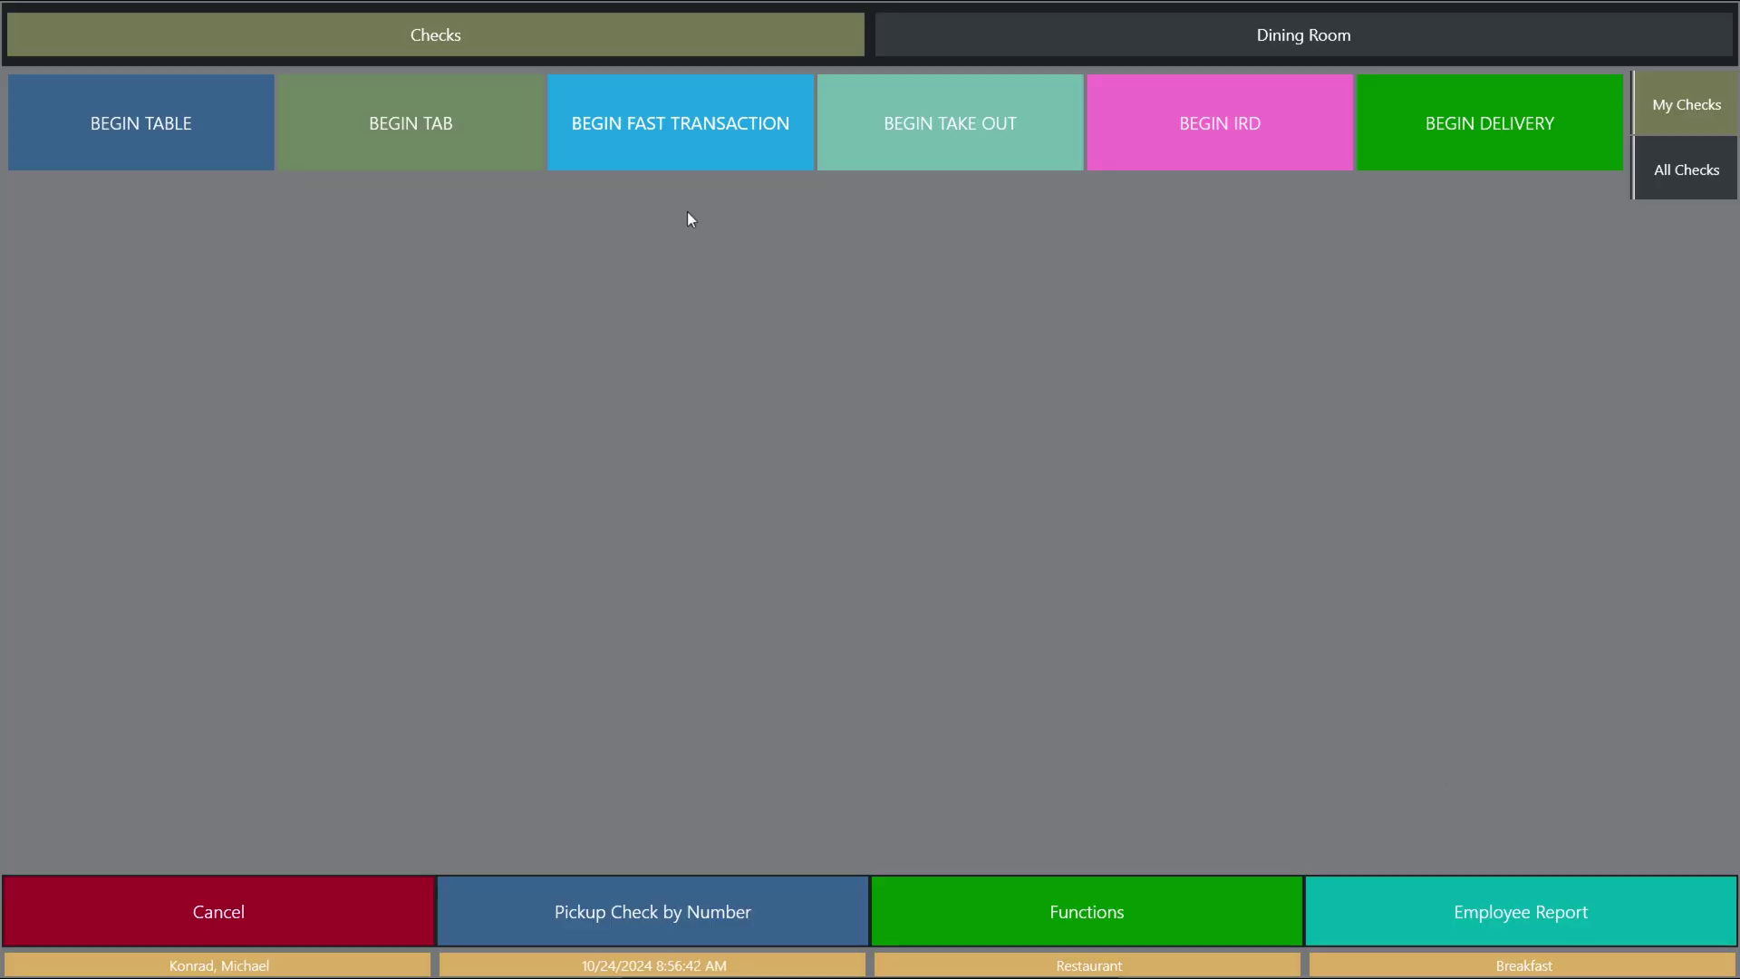
{"action": "left_click", "coordinate": [669, 141]}
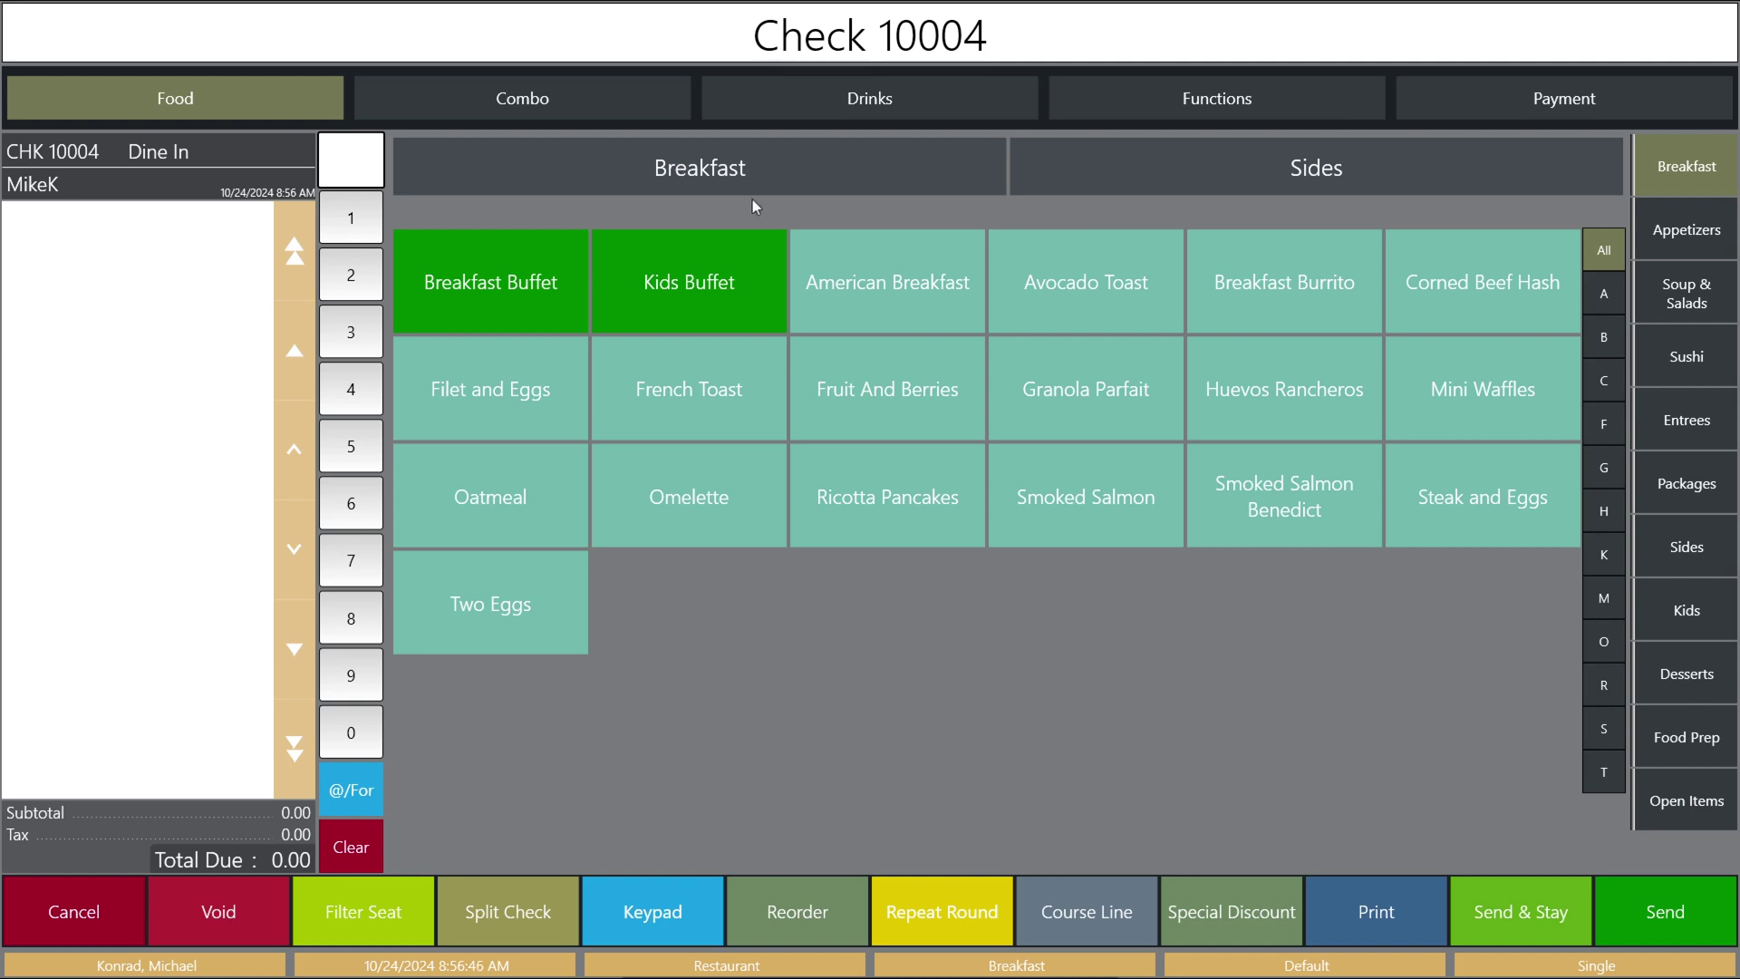
{"action": "left_click", "coordinate": [877, 309]}
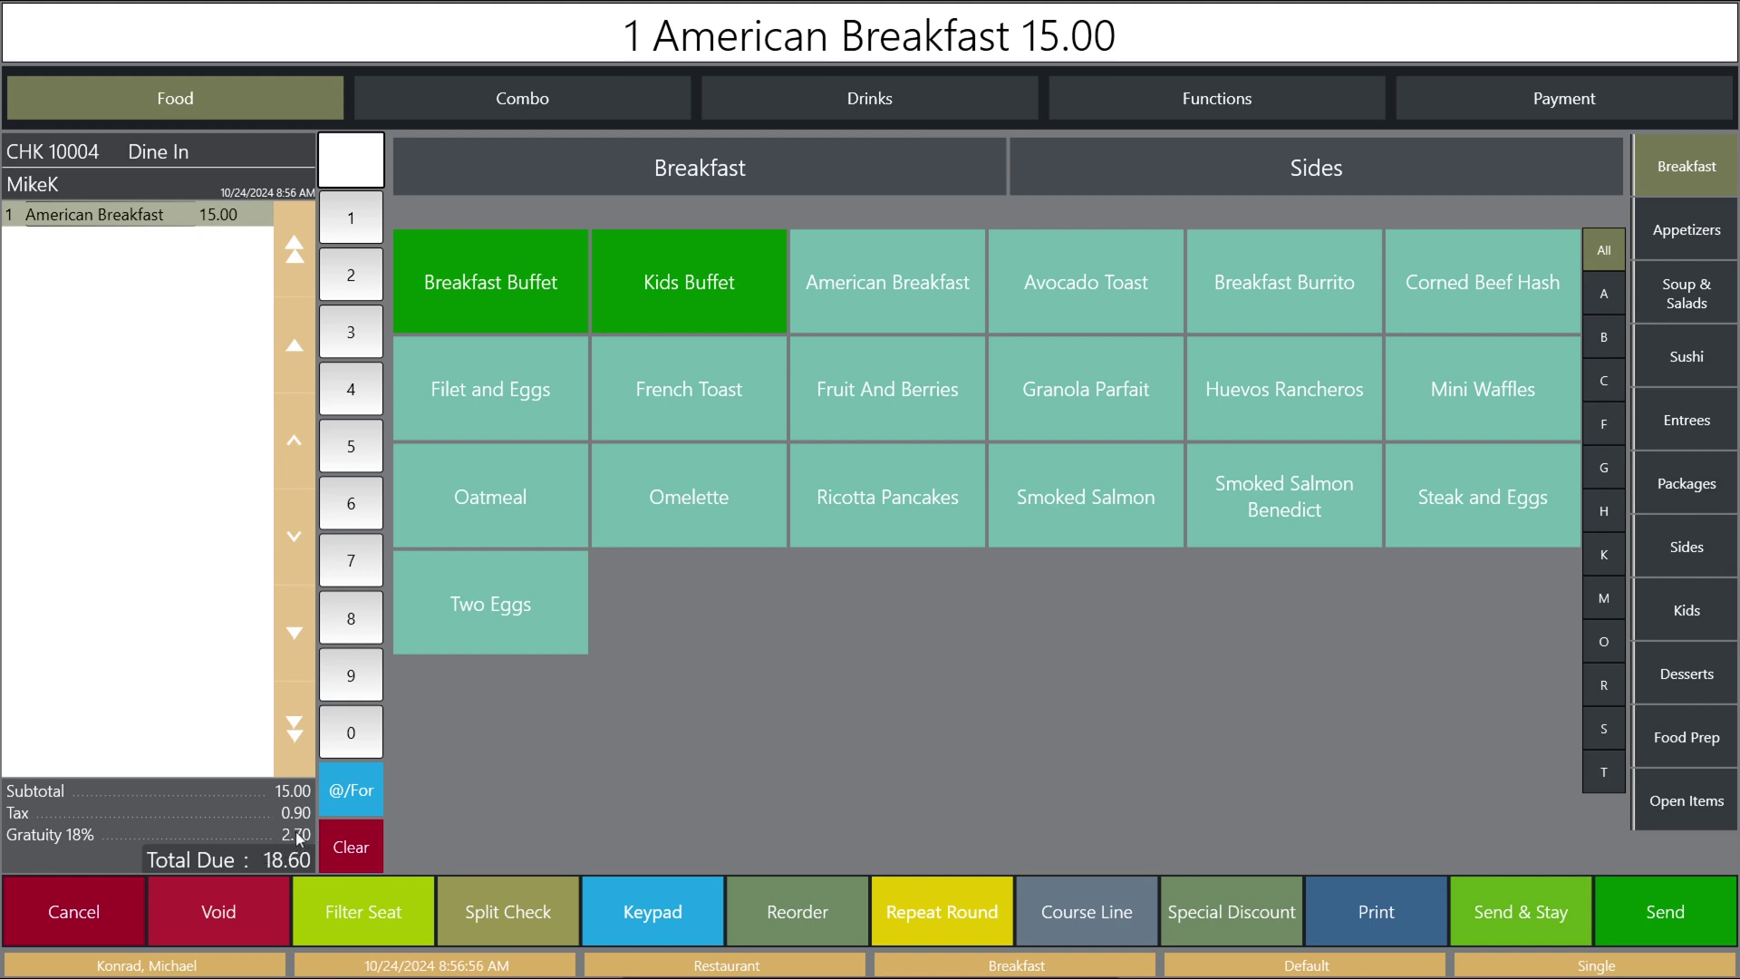
{"action": "left_click", "coordinate": [870, 295]}
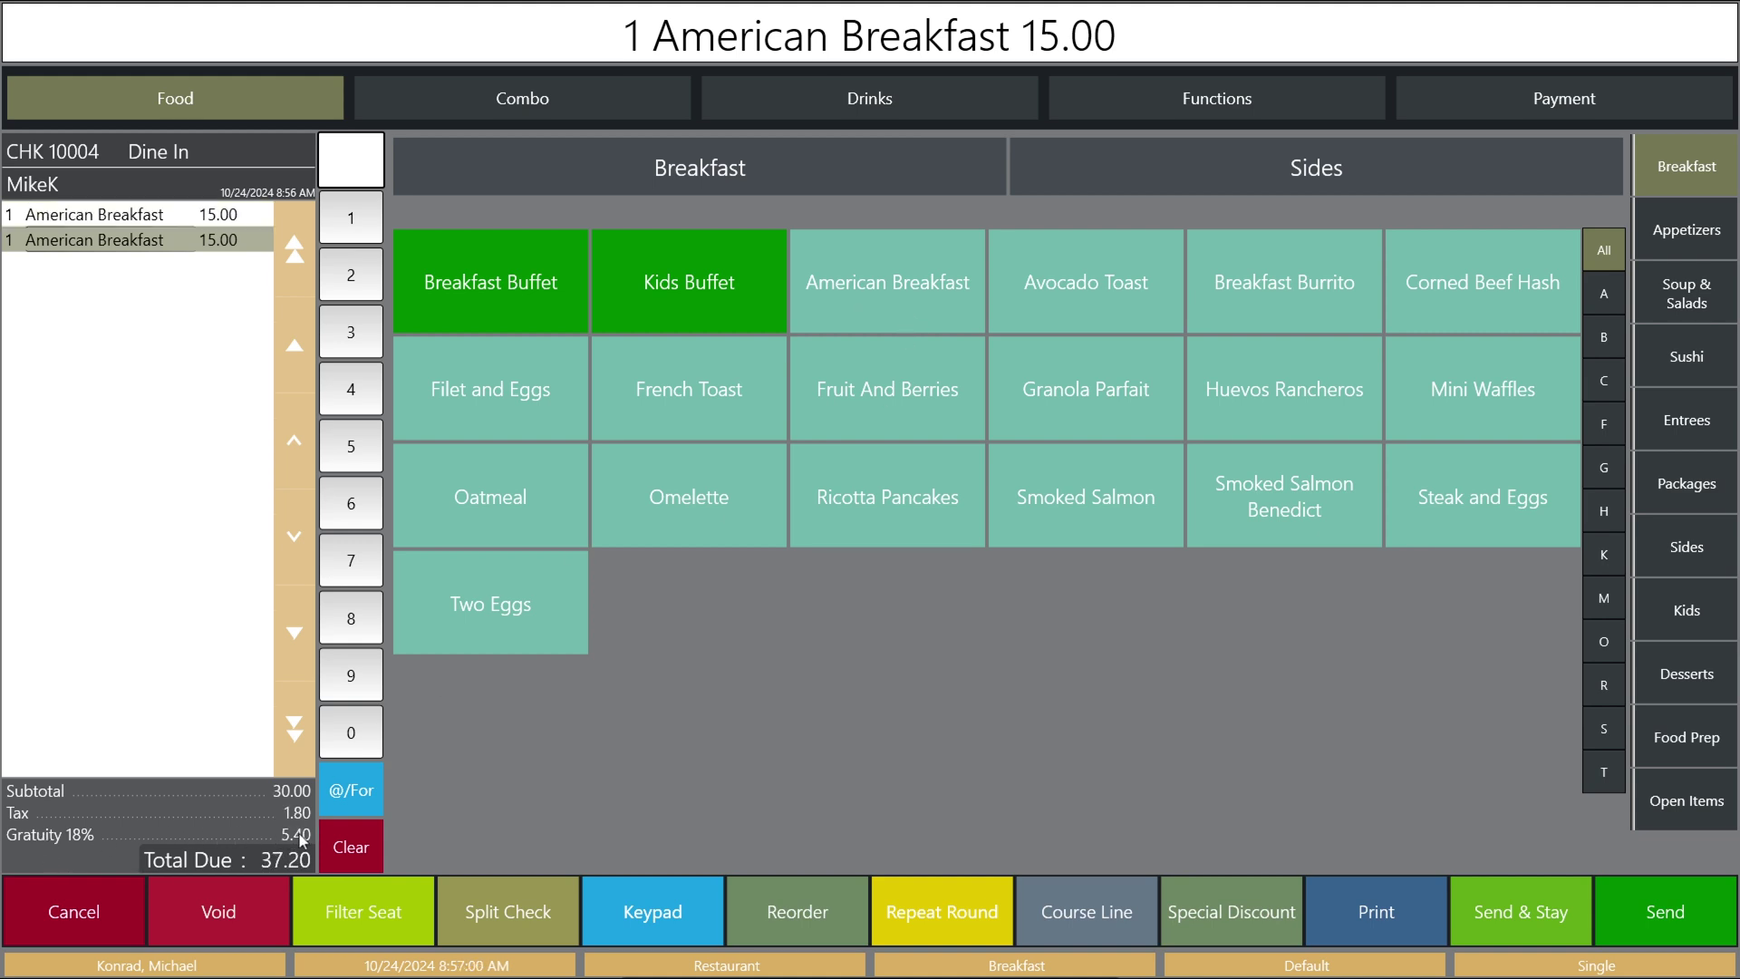
{"action": "left_click", "coordinate": [501, 509]}
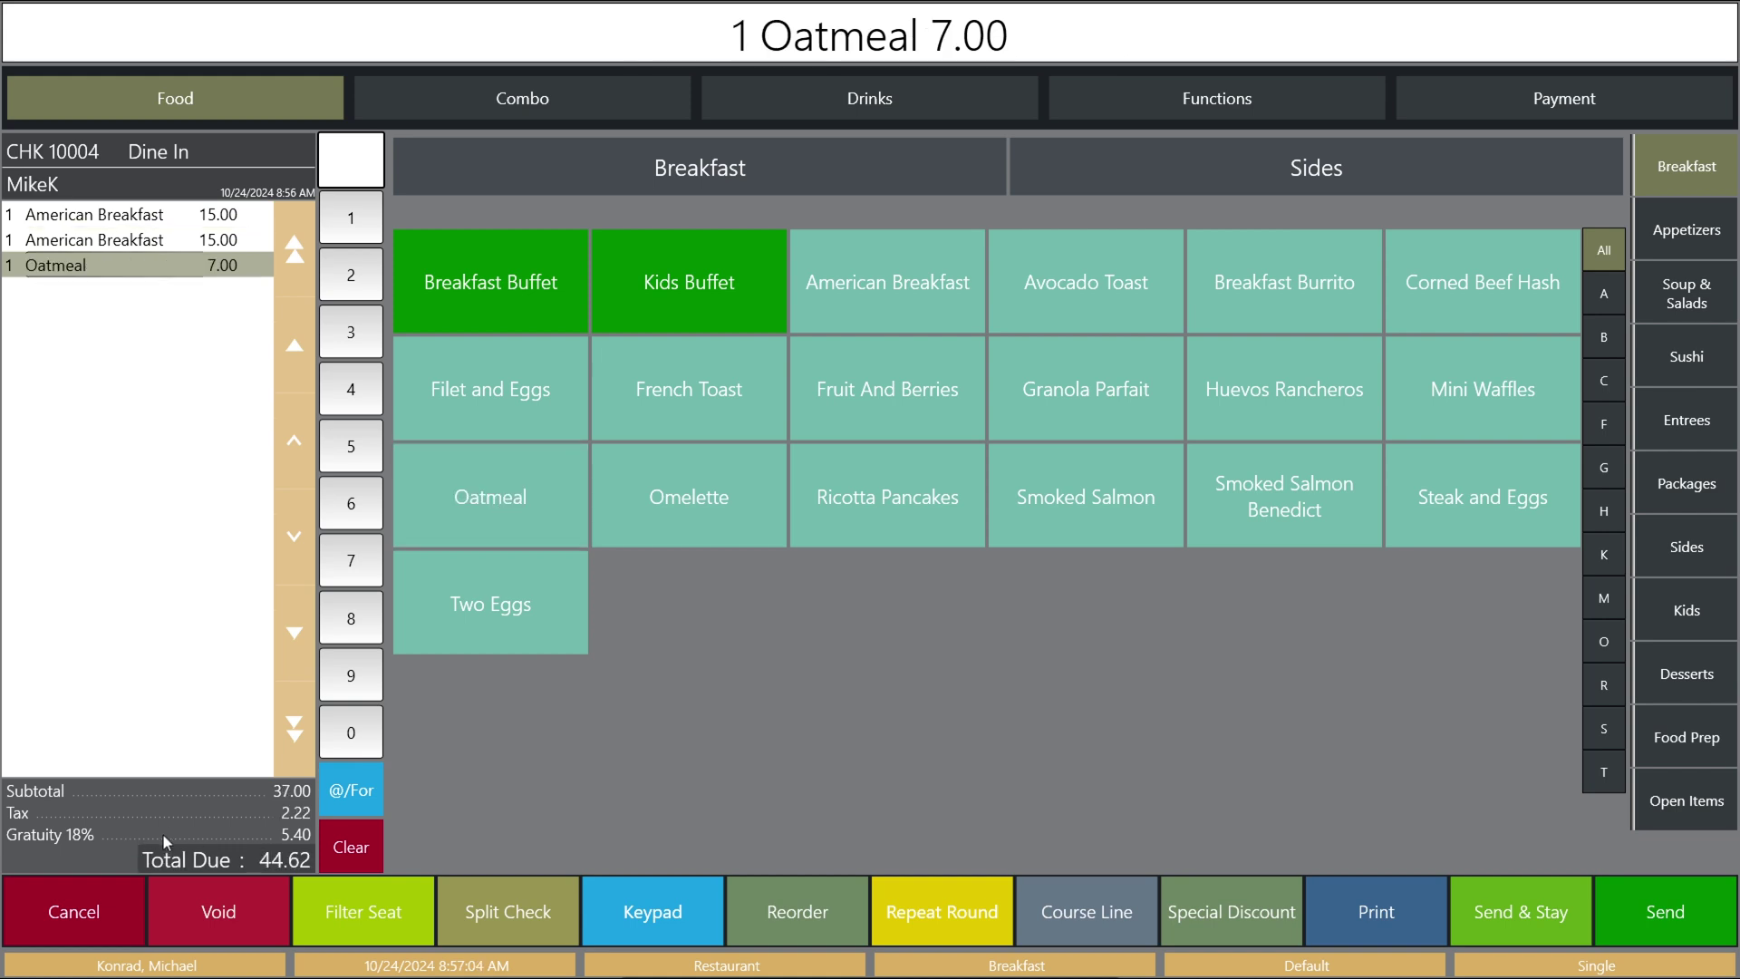
{"action": "left_click", "coordinate": [474, 509]}
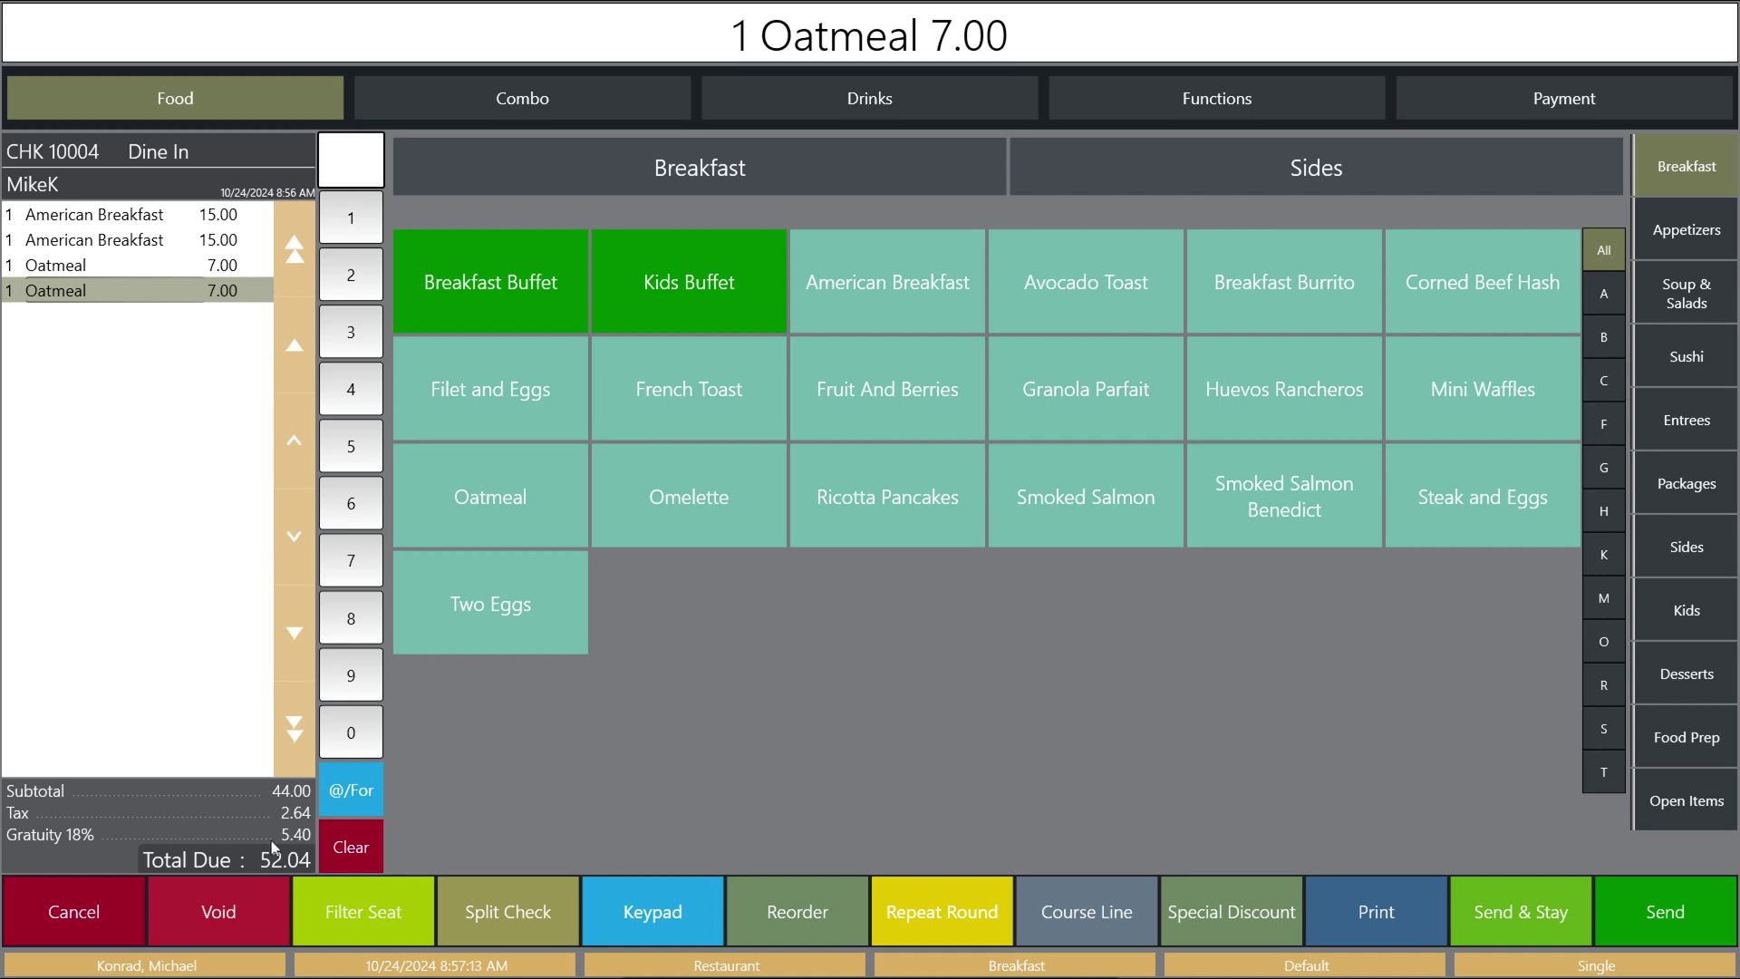
Void all items on the test check and sign out of the POS.
{"action": "left_click", "coordinate": [103, 912]}
{"action": "left_click", "coordinate": [811, 501]}
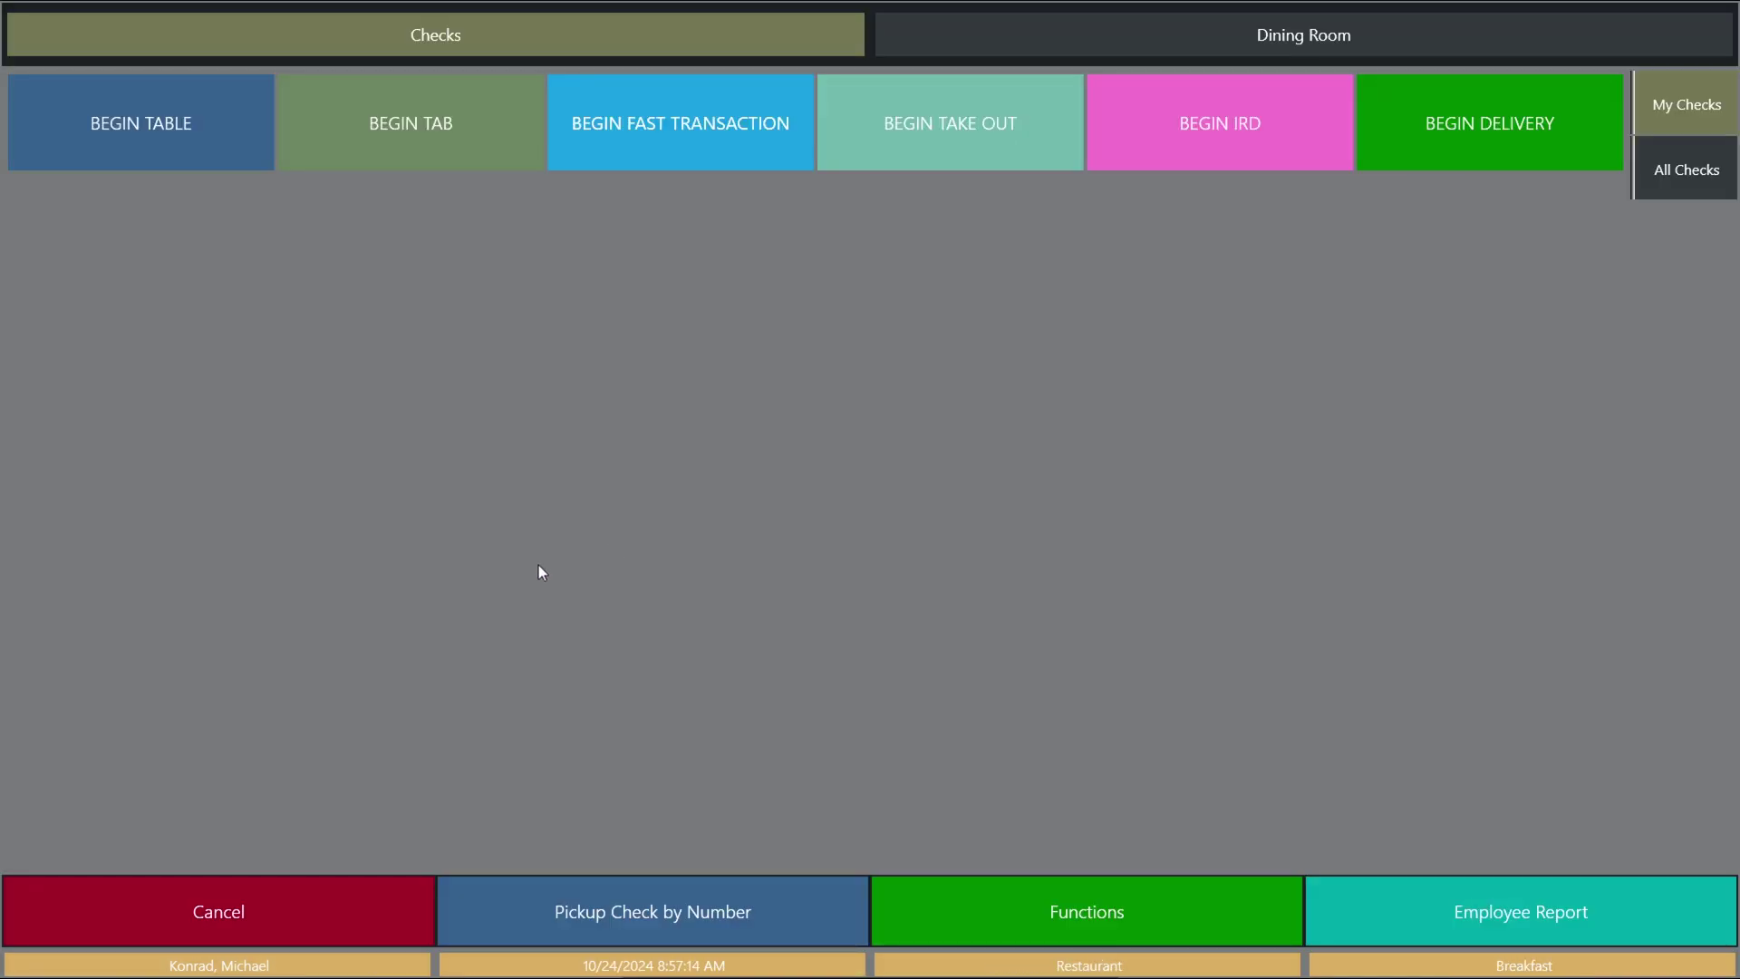
{"action": "left_click", "coordinate": [331, 943]}
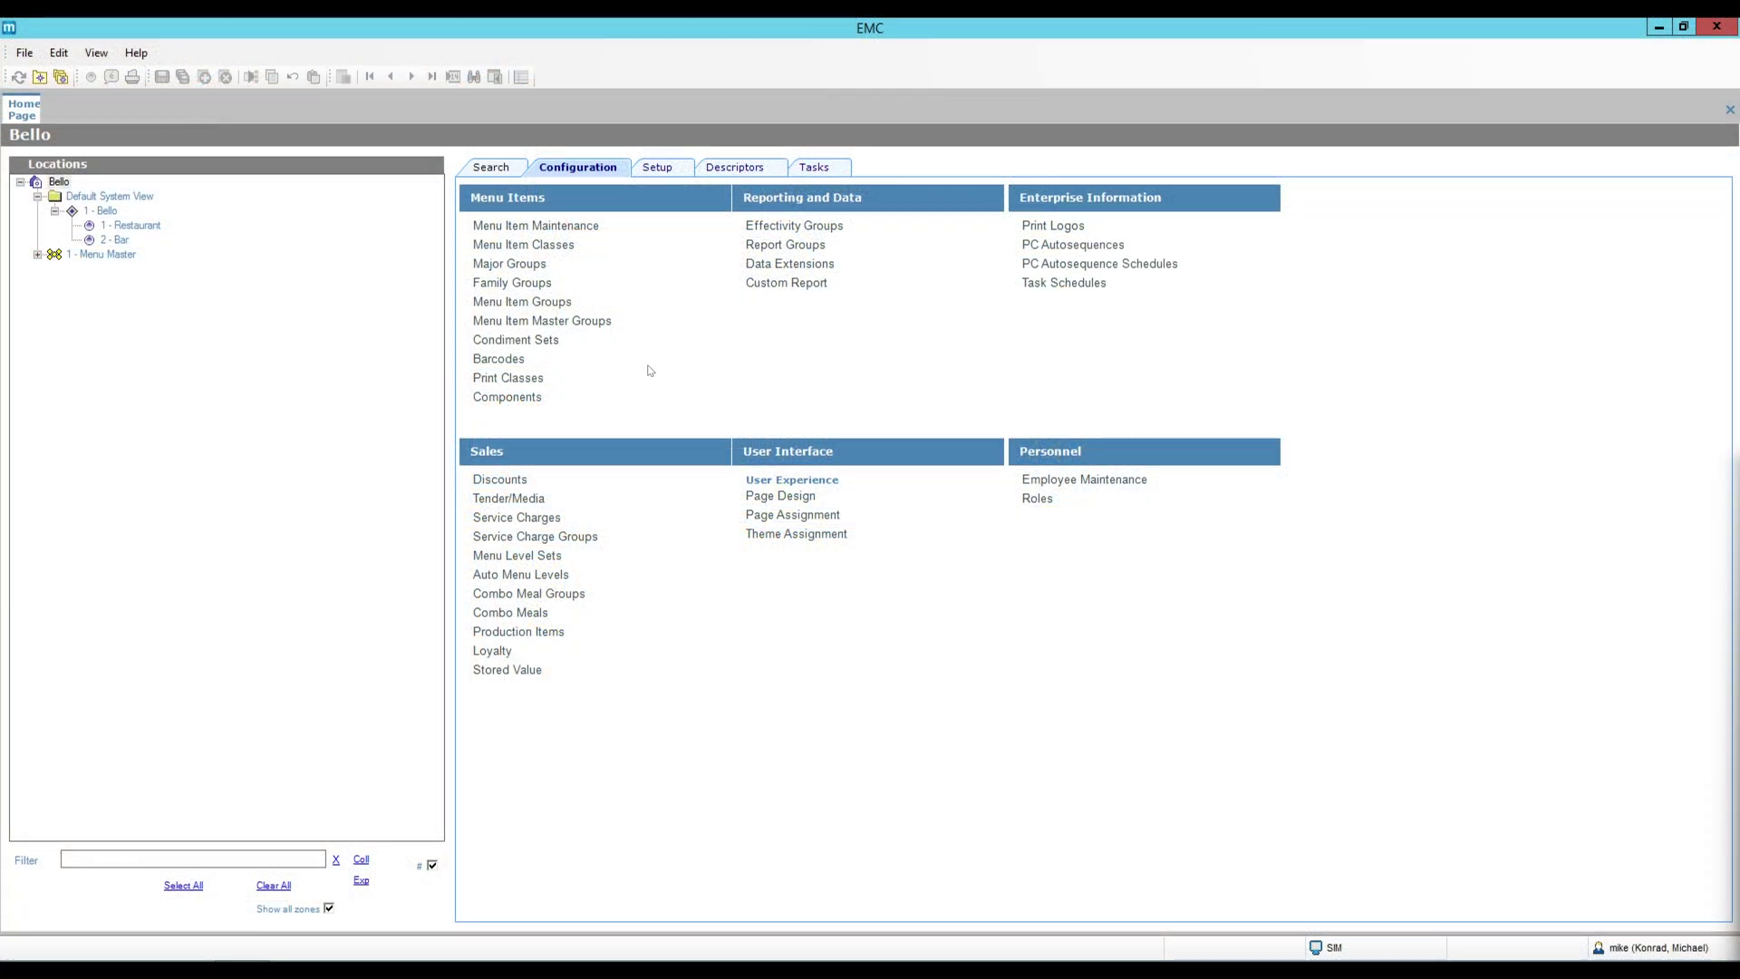
Check option 12 Add to Automatic Service Charge Itemizer on class 1015 and save.
{"action": "left_click", "coordinate": [562, 253]}
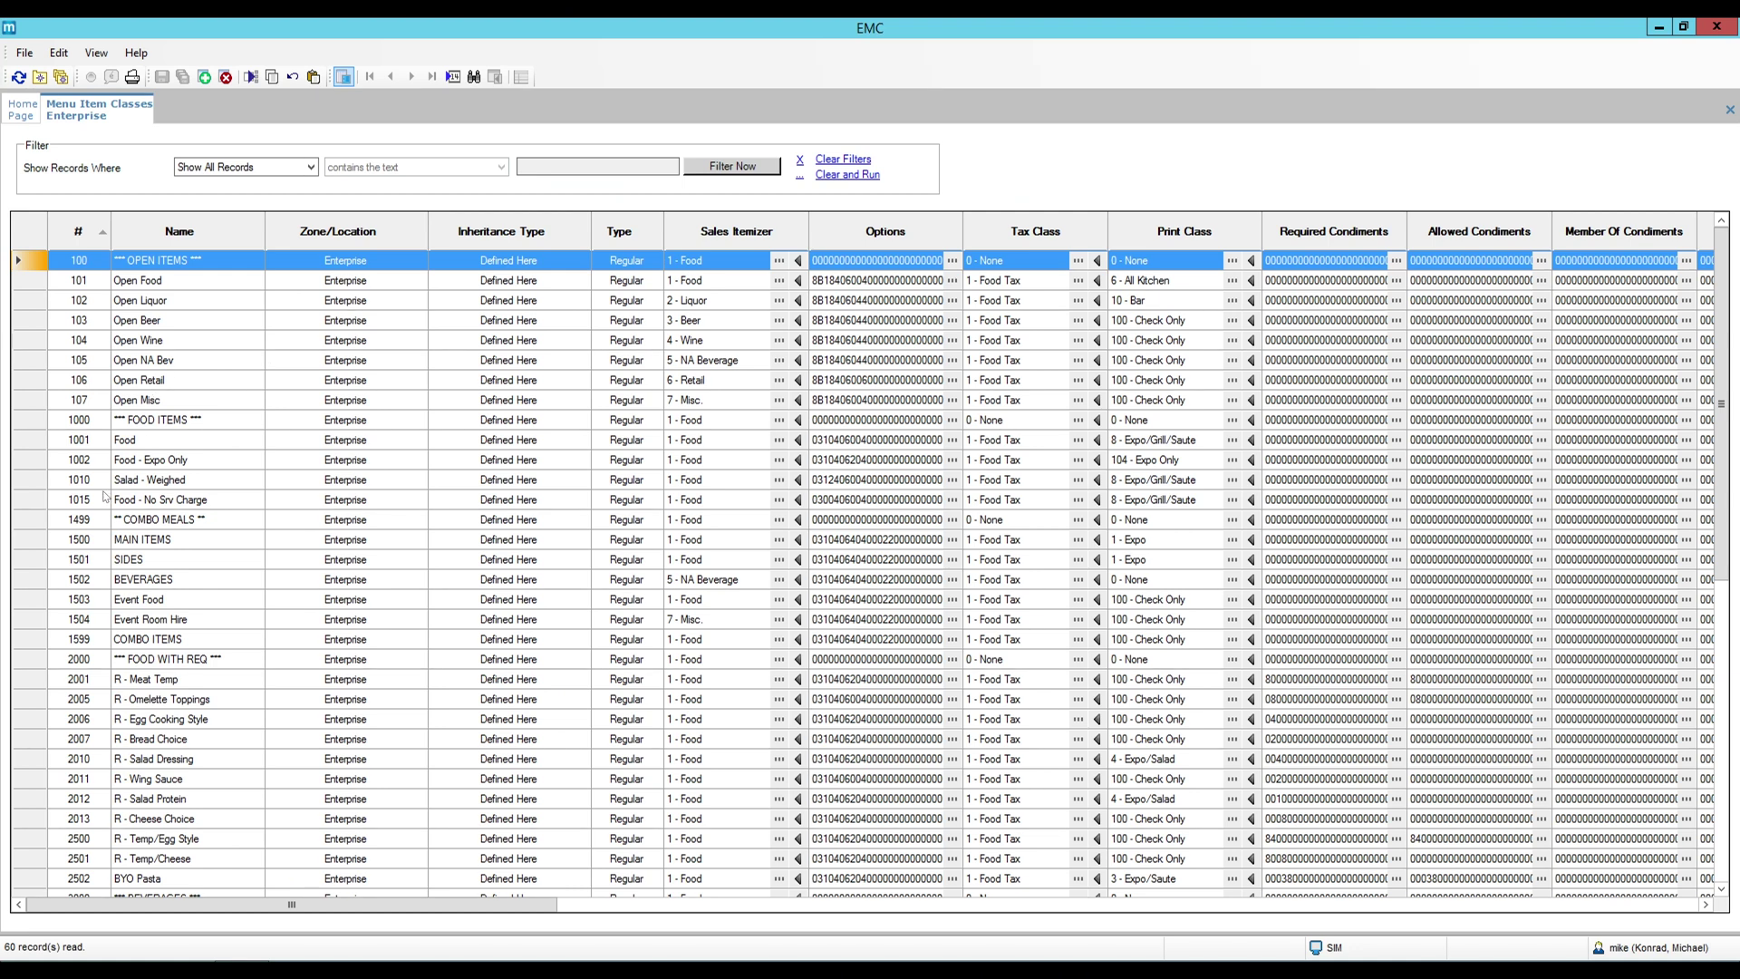
{"action": "double_click", "coordinate": [35, 505]}
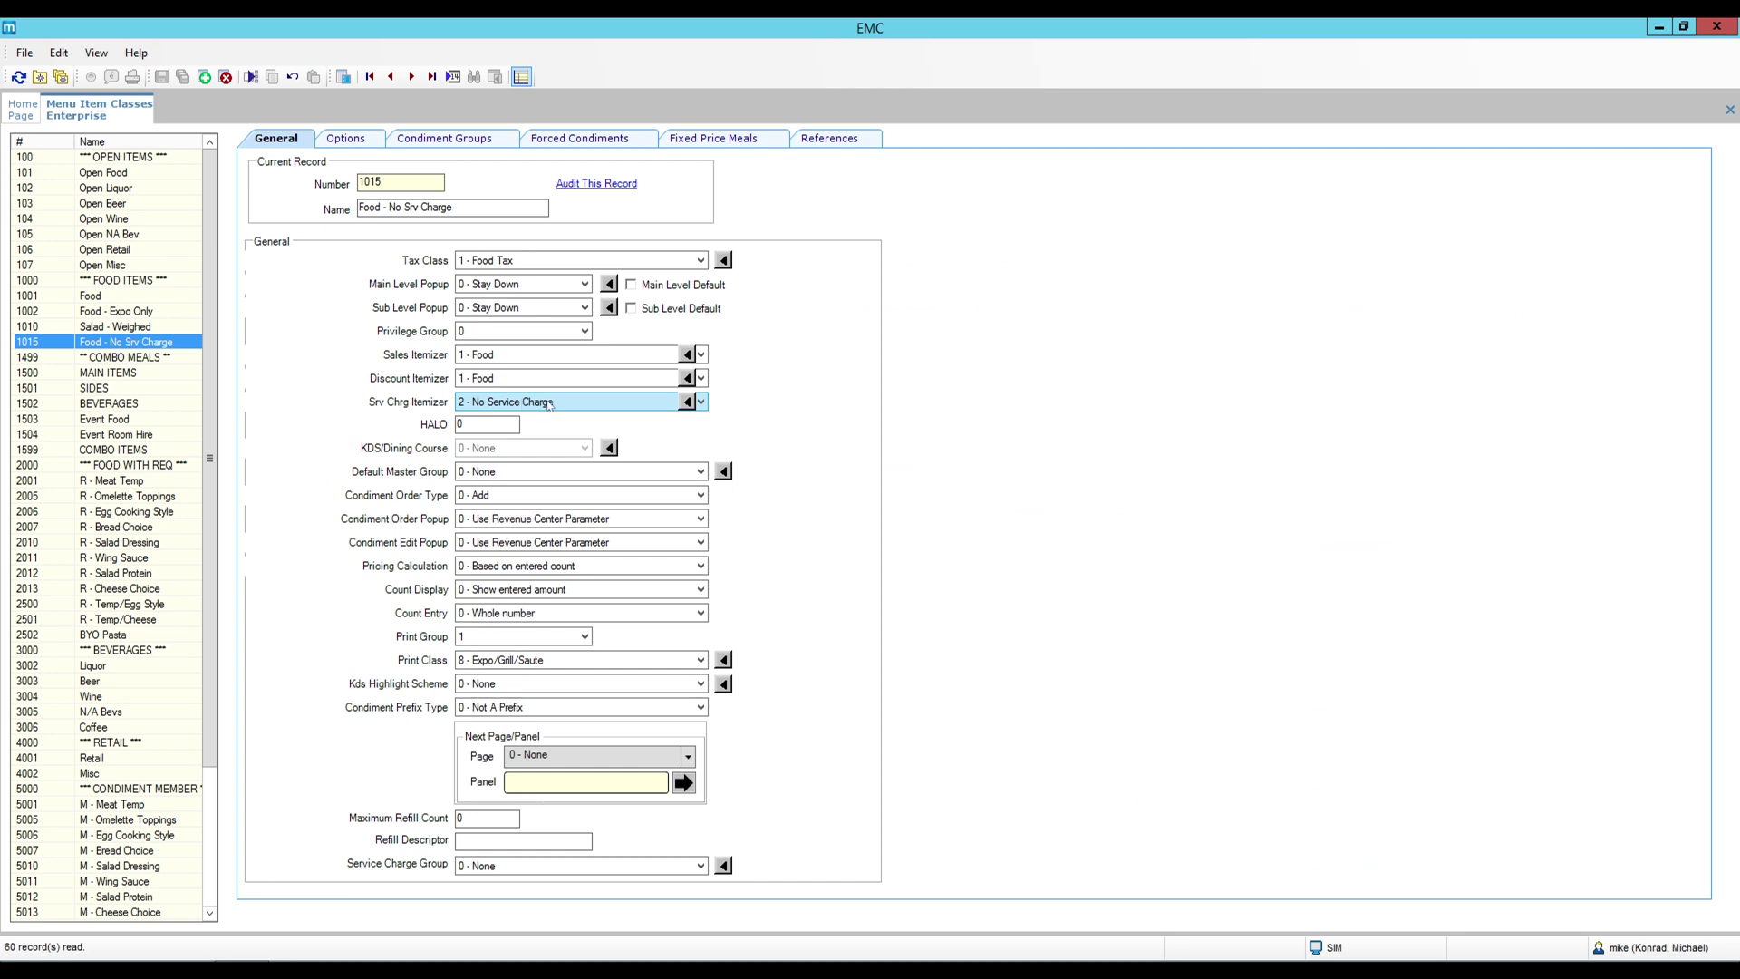
{"action": "left_click", "coordinate": [359, 140]}
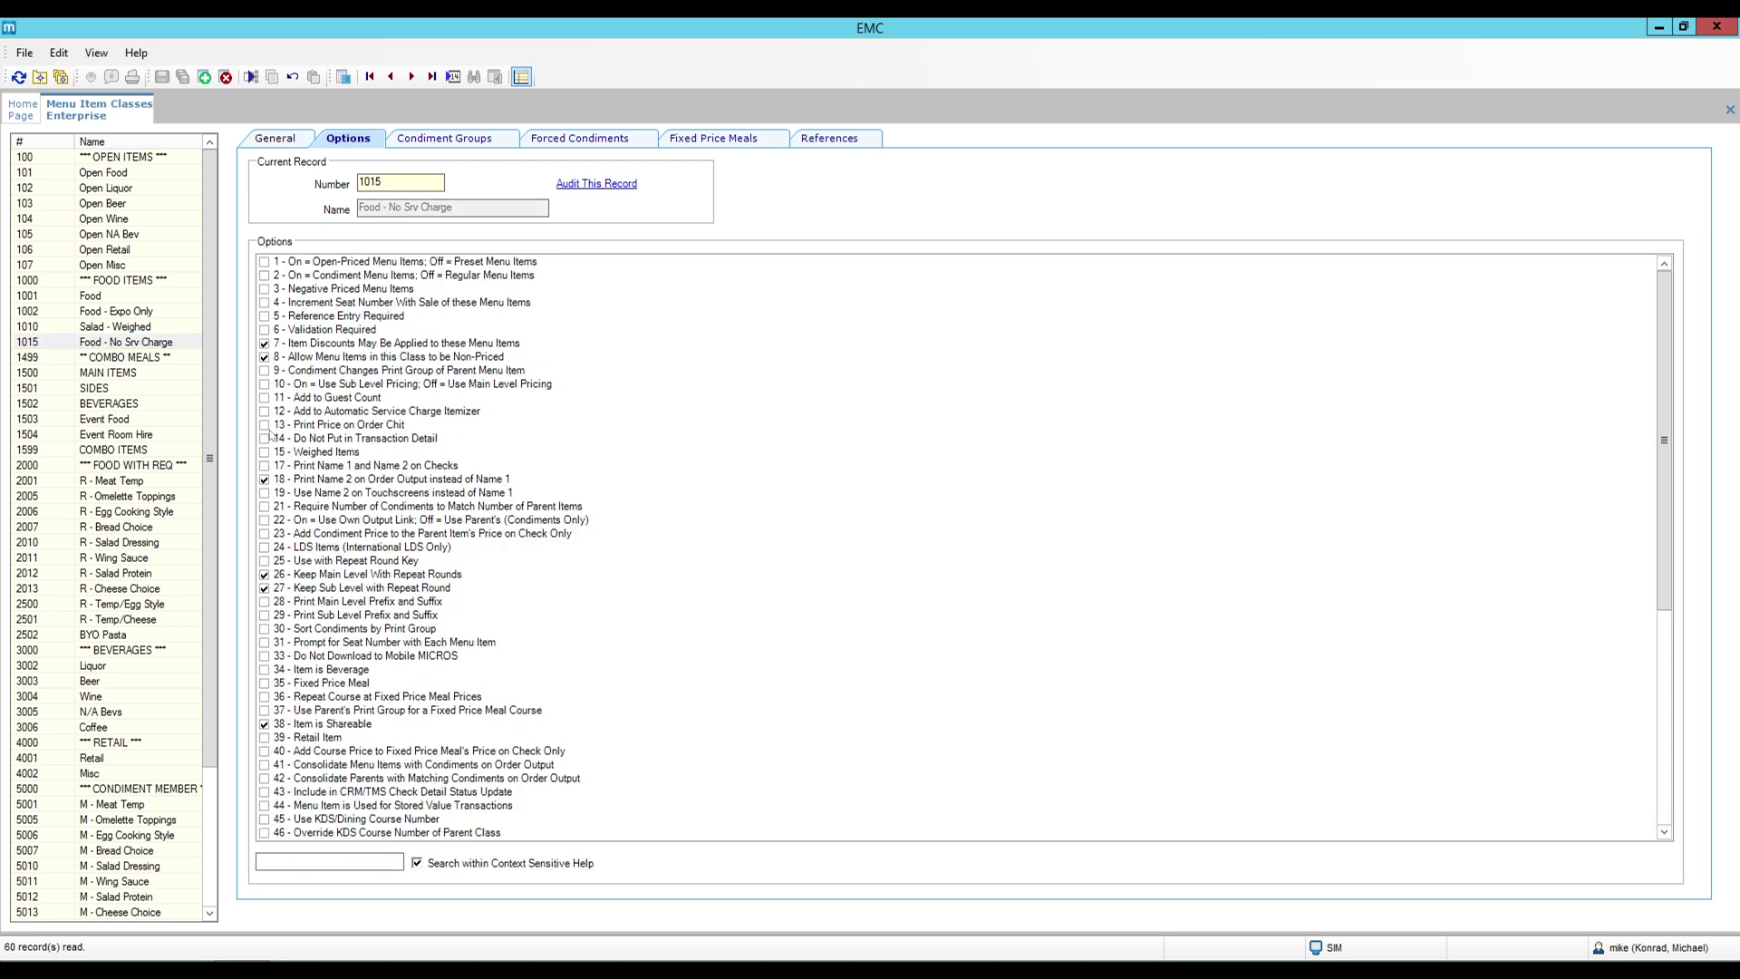
{"action": "left_click", "coordinate": [263, 411]}
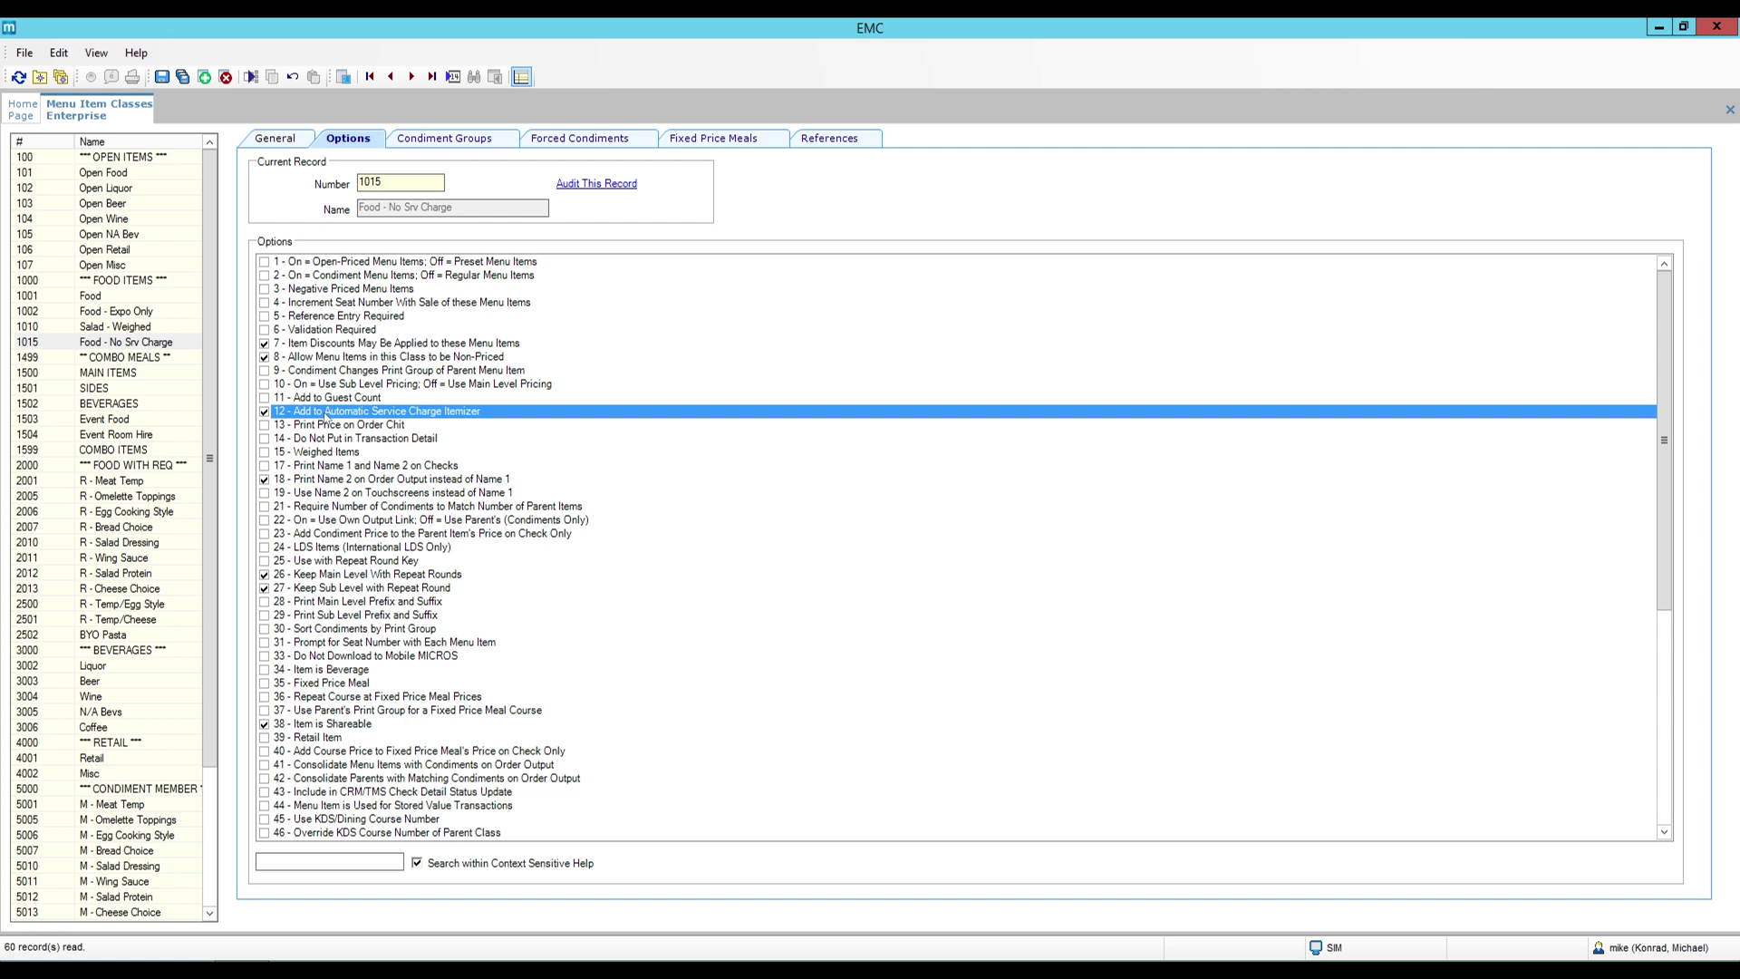
{"action": "left_click", "coordinate": [162, 77]}
{"action": "left_click", "coordinate": [304, 415]}
{"action": "left_click", "coordinate": [164, 80]}
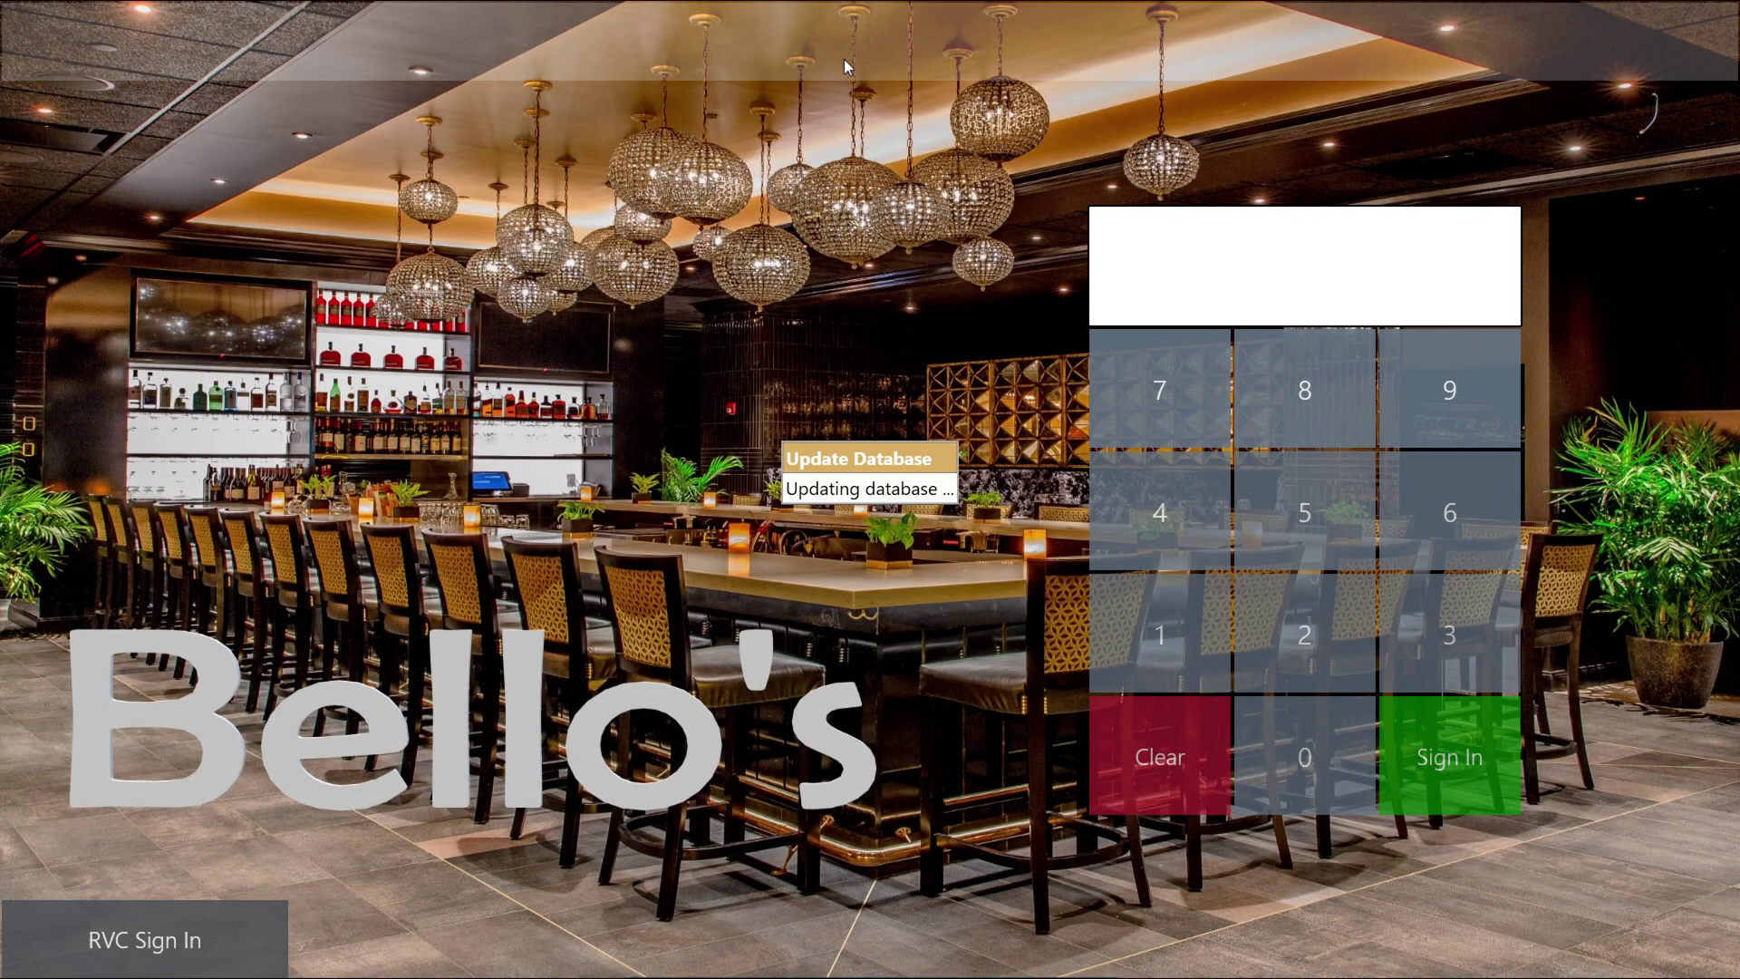
Sign in with the employee PIN and begin a fast transaction check, 10006.
{"action": "left_click", "coordinate": [1160, 634]}
{"action": "left_click", "coordinate": [1391, 778]}
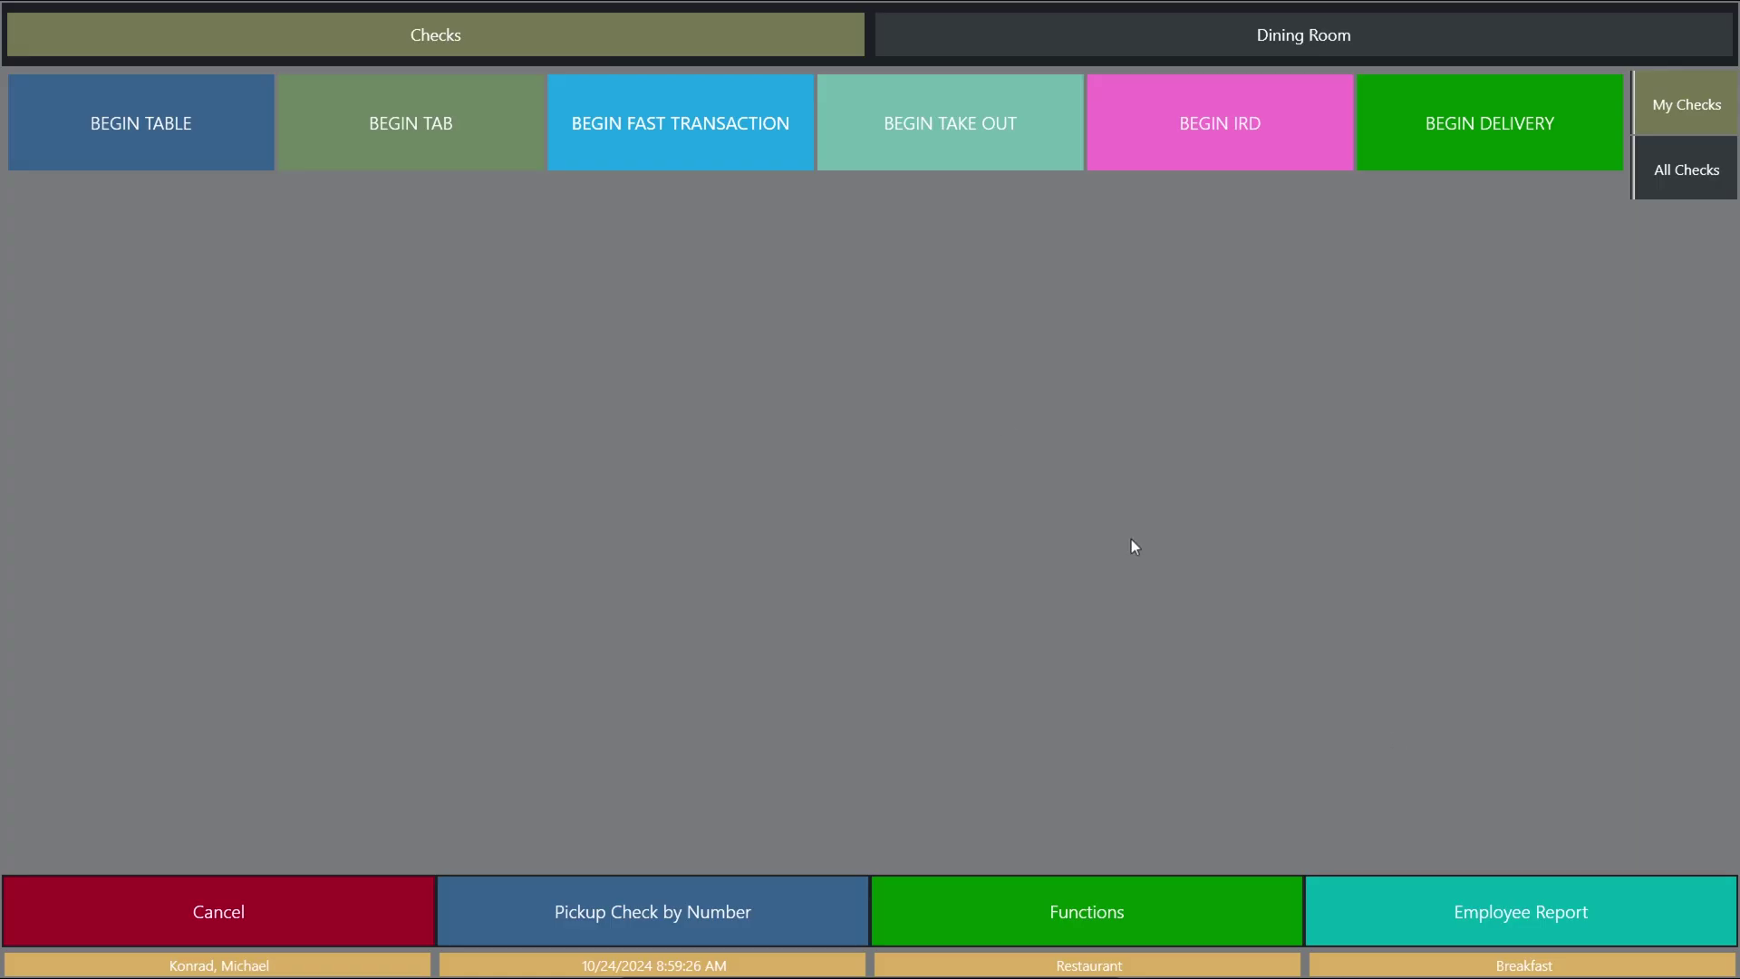
{"action": "left_click", "coordinate": [703, 156]}
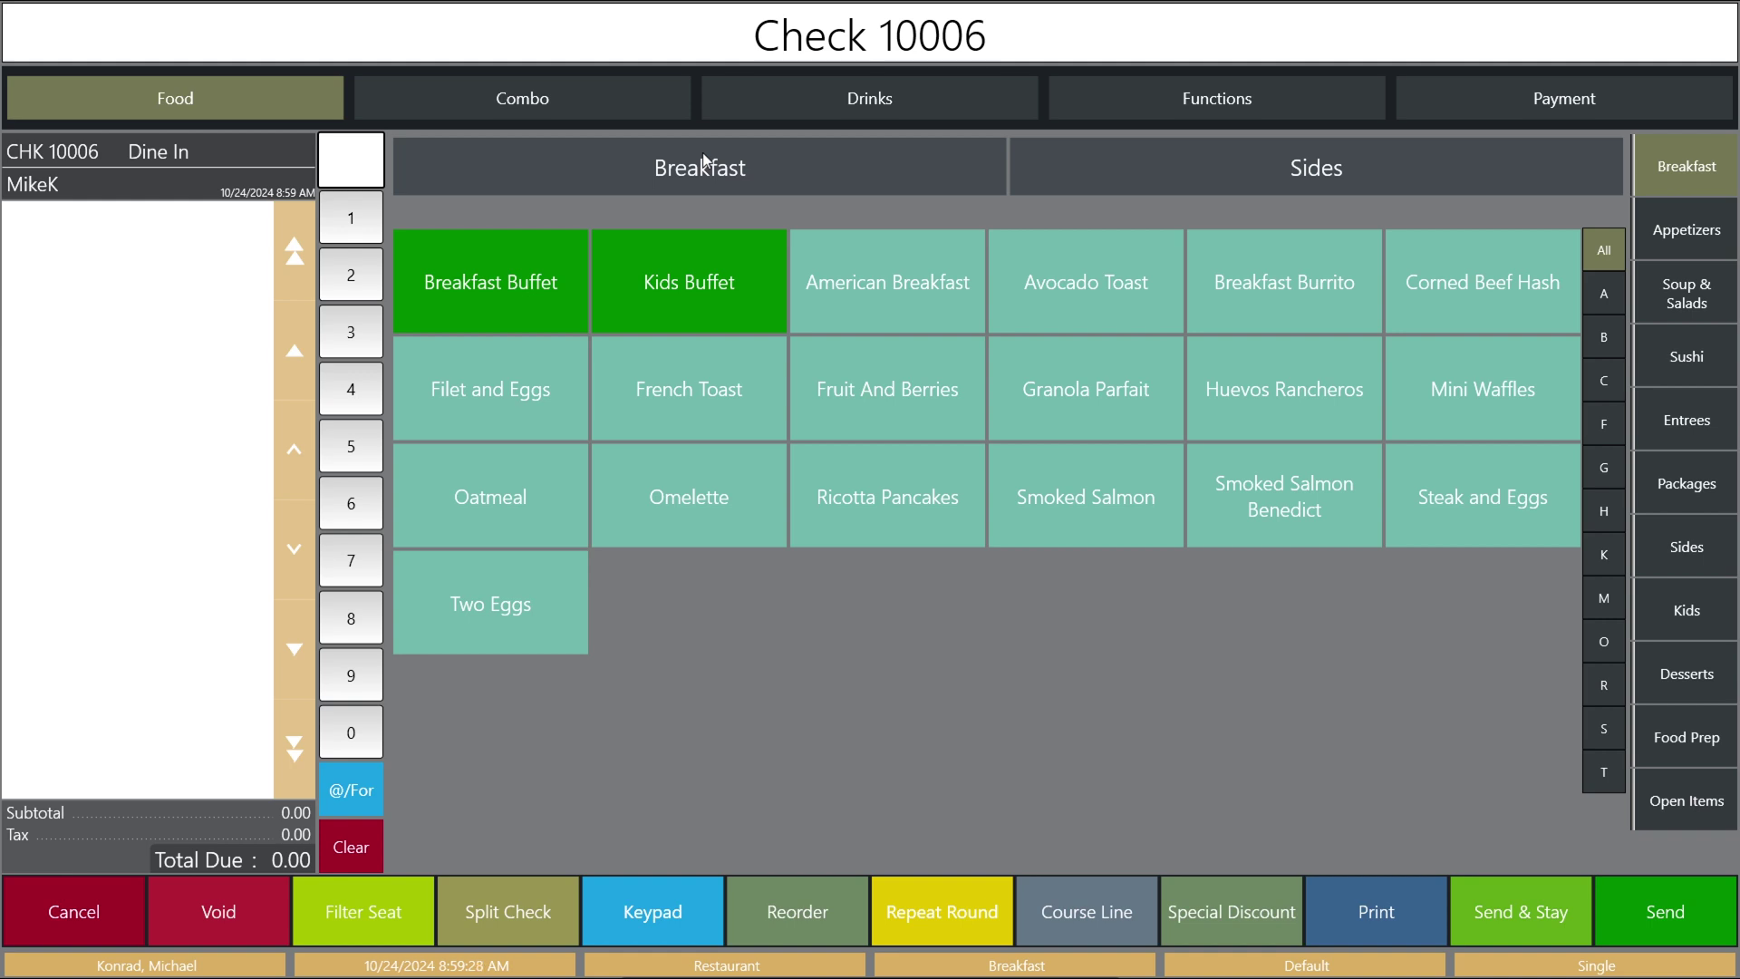
Add an American Breakfast and two Oatmeals, showing an 18% gratuity of 5.22 on 29.00.
{"action": "left_click", "coordinate": [870, 297]}
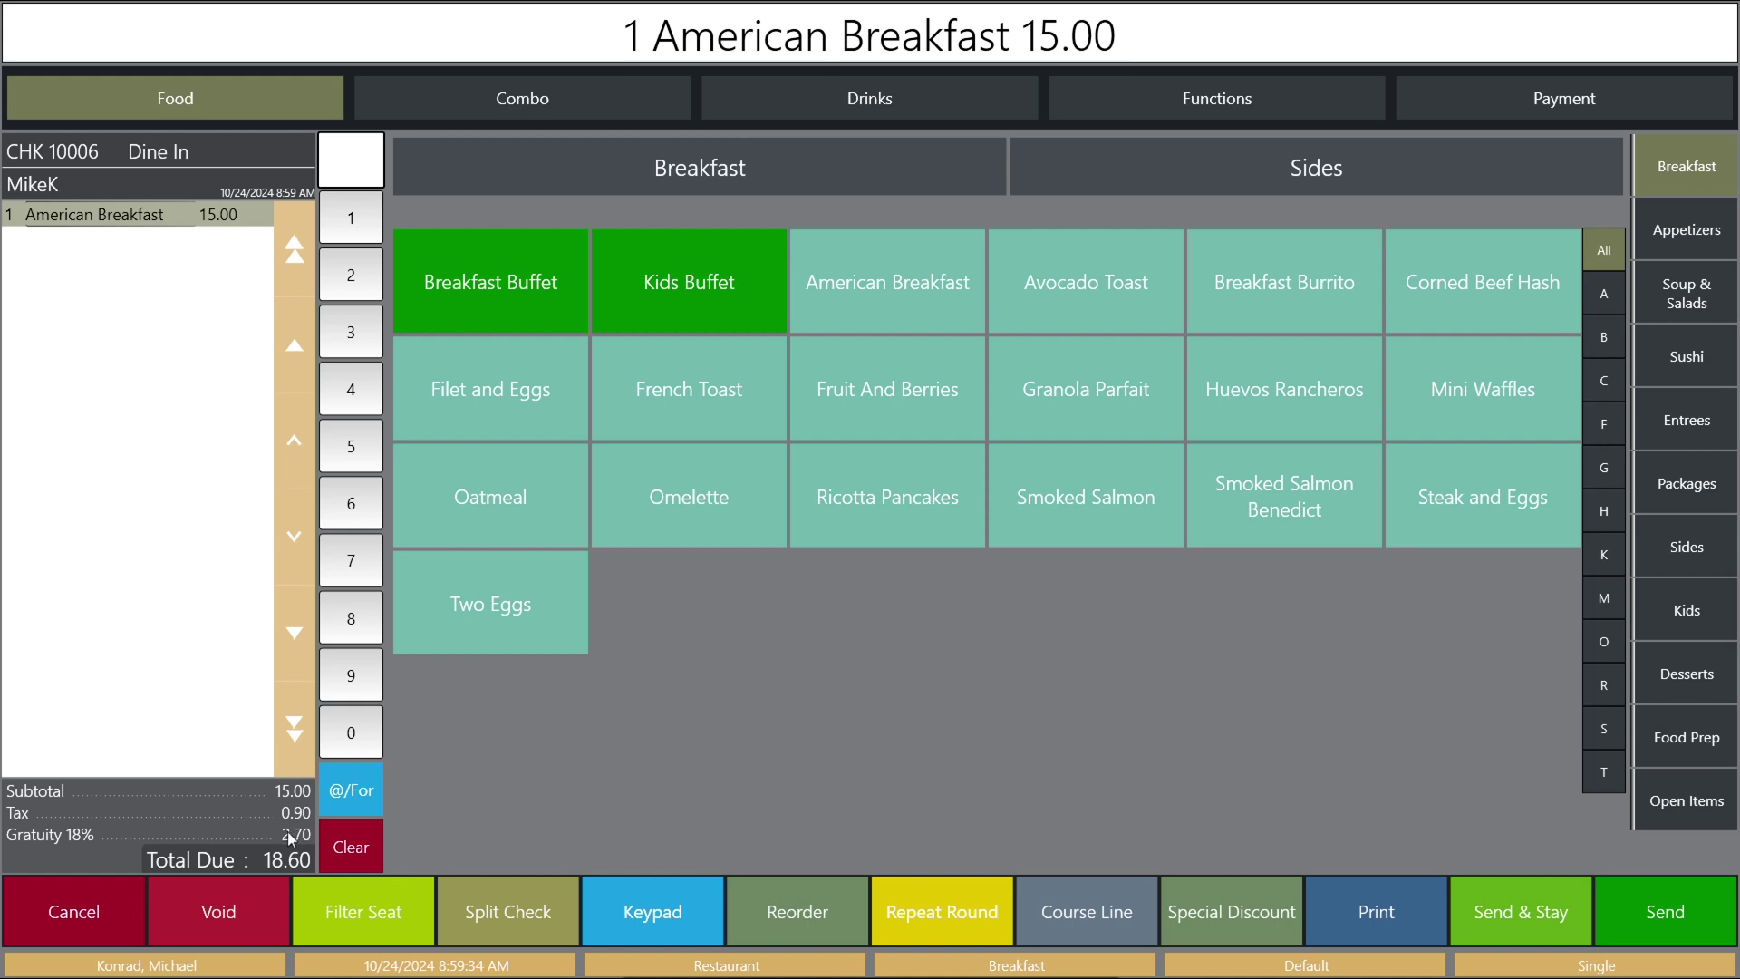
{"action": "left_click", "coordinate": [487, 501]}
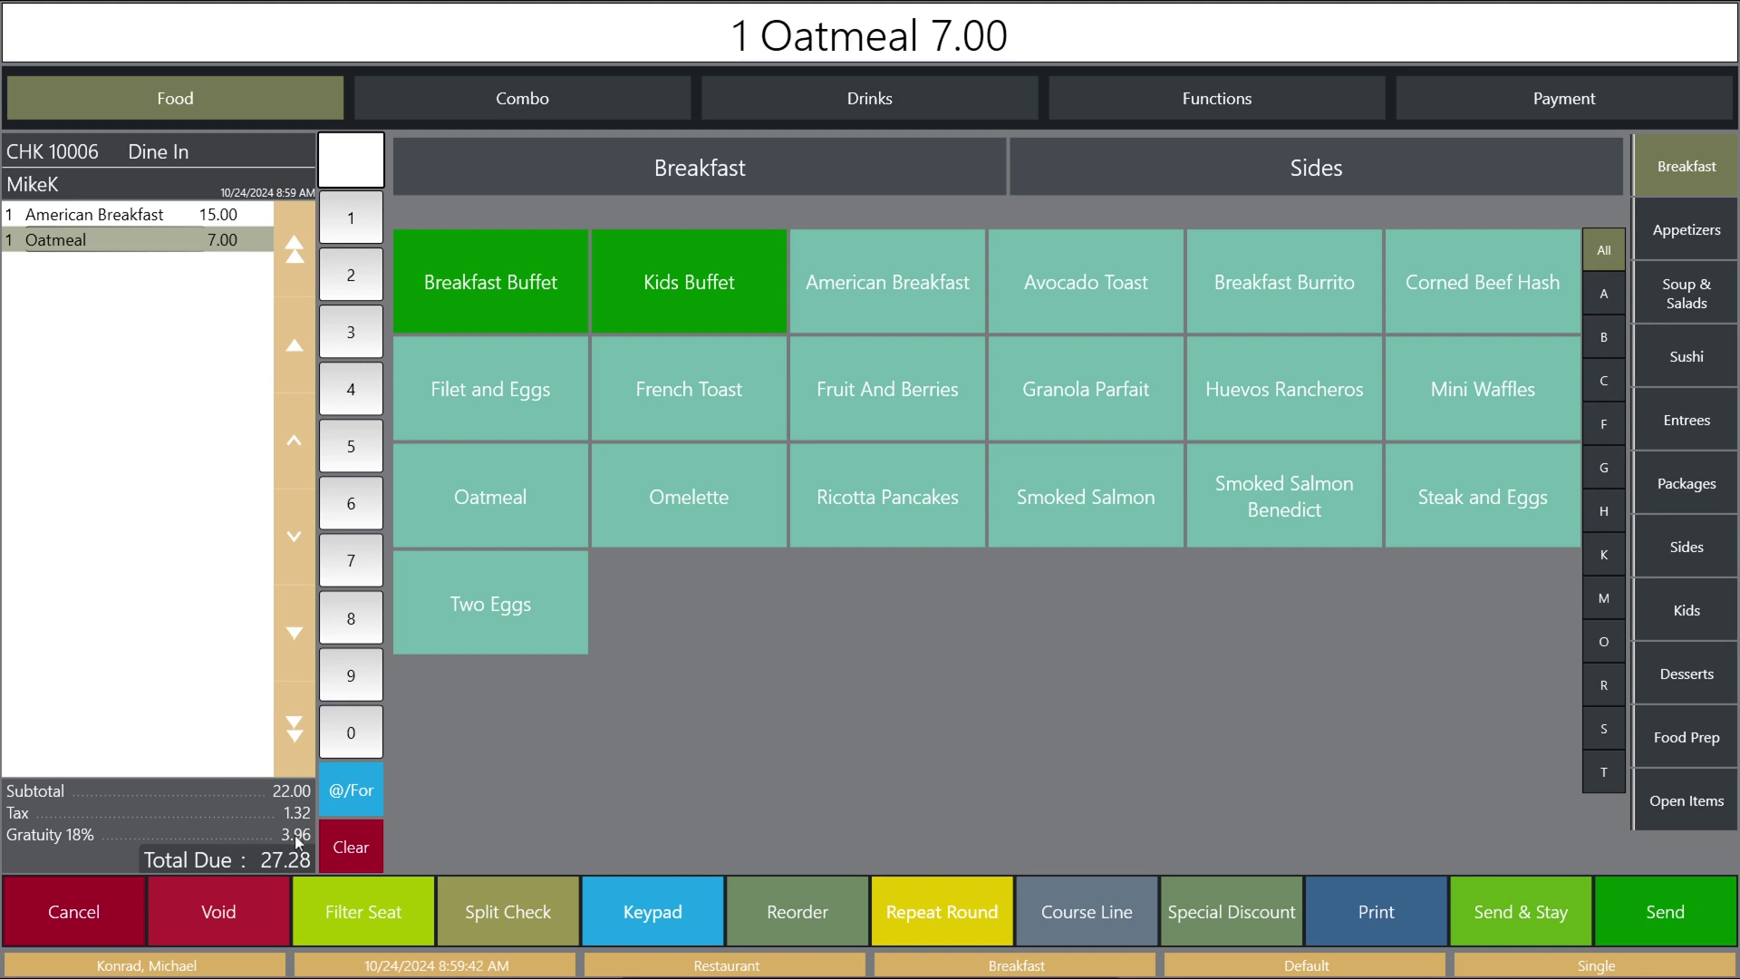
{"action": "left_click", "coordinate": [503, 496]}
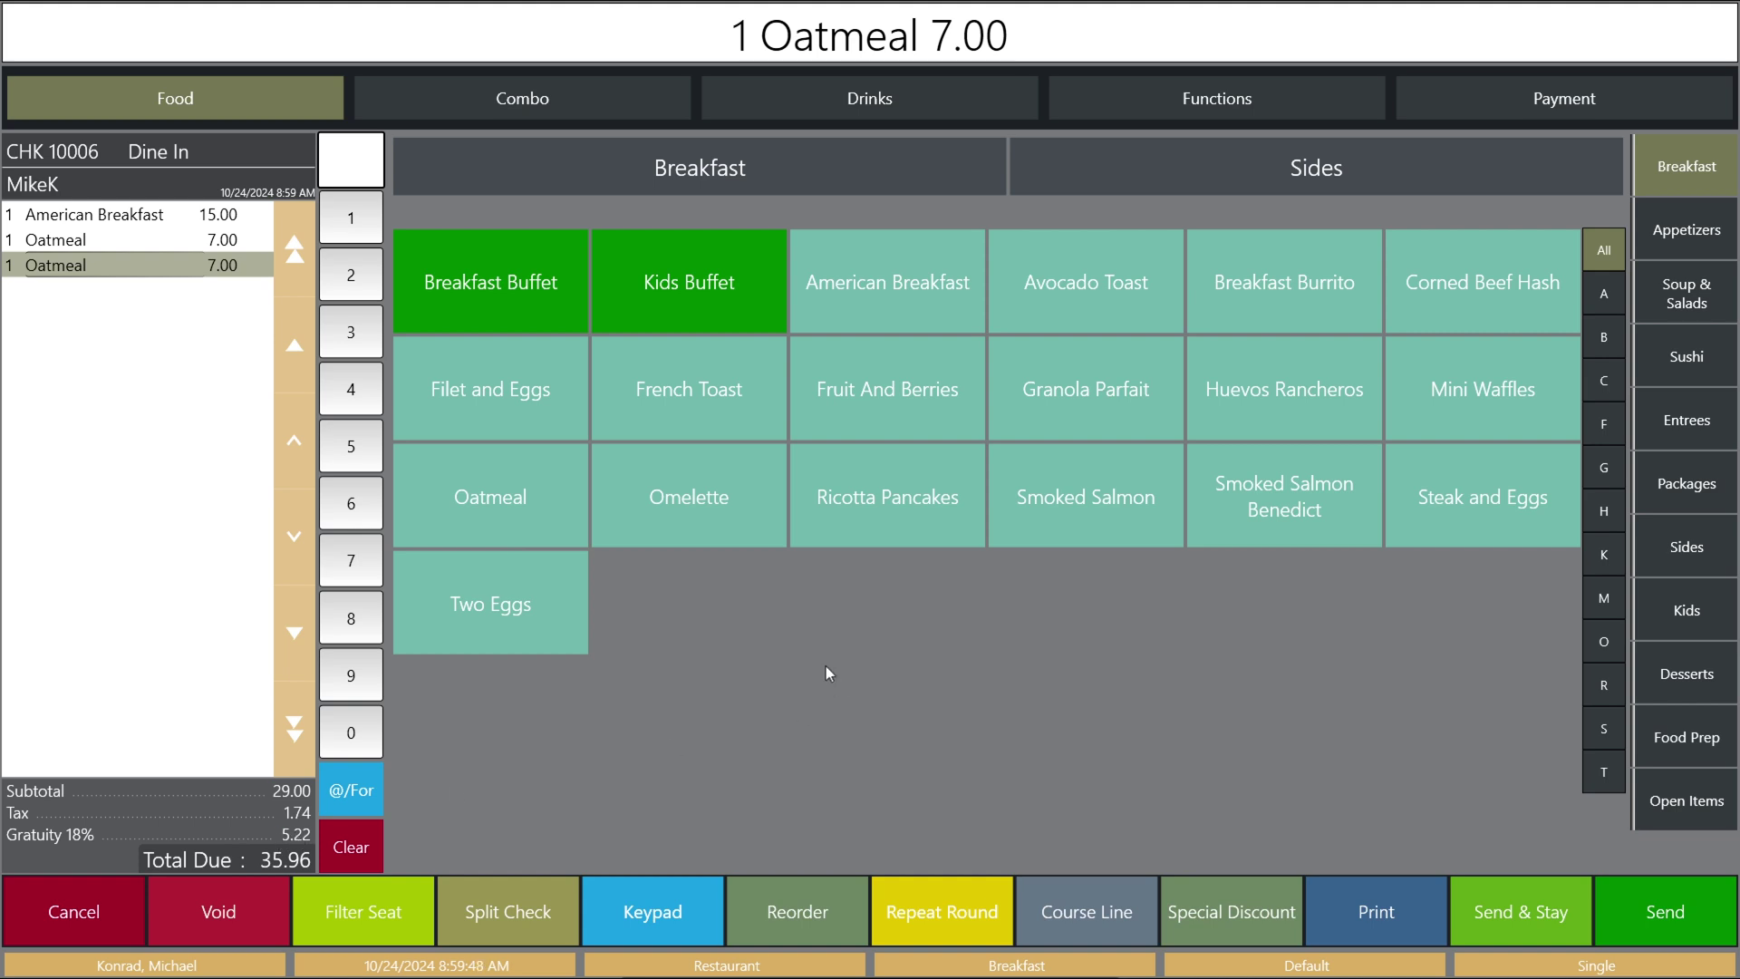
{"action": "left_click", "coordinate": [1579, 98]}
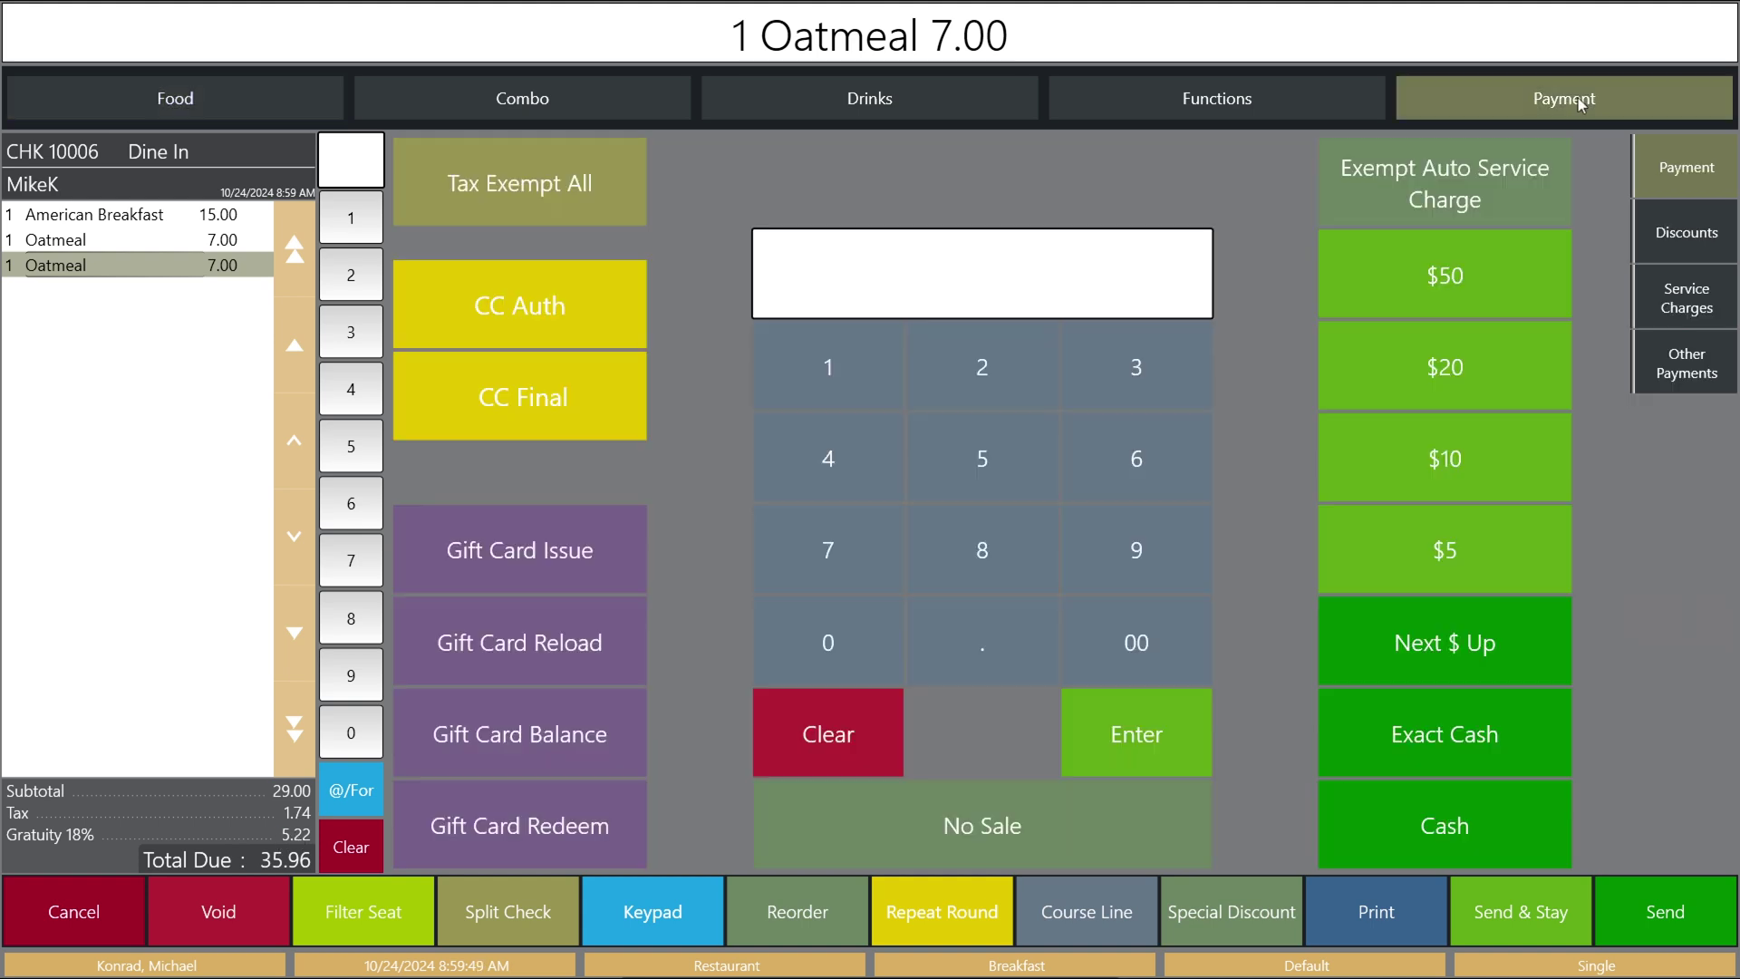
Exempt the check from the automatic gratuity and apply the Gratuity 24% service charge instead.
{"action": "left_click", "coordinate": [1465, 176]}
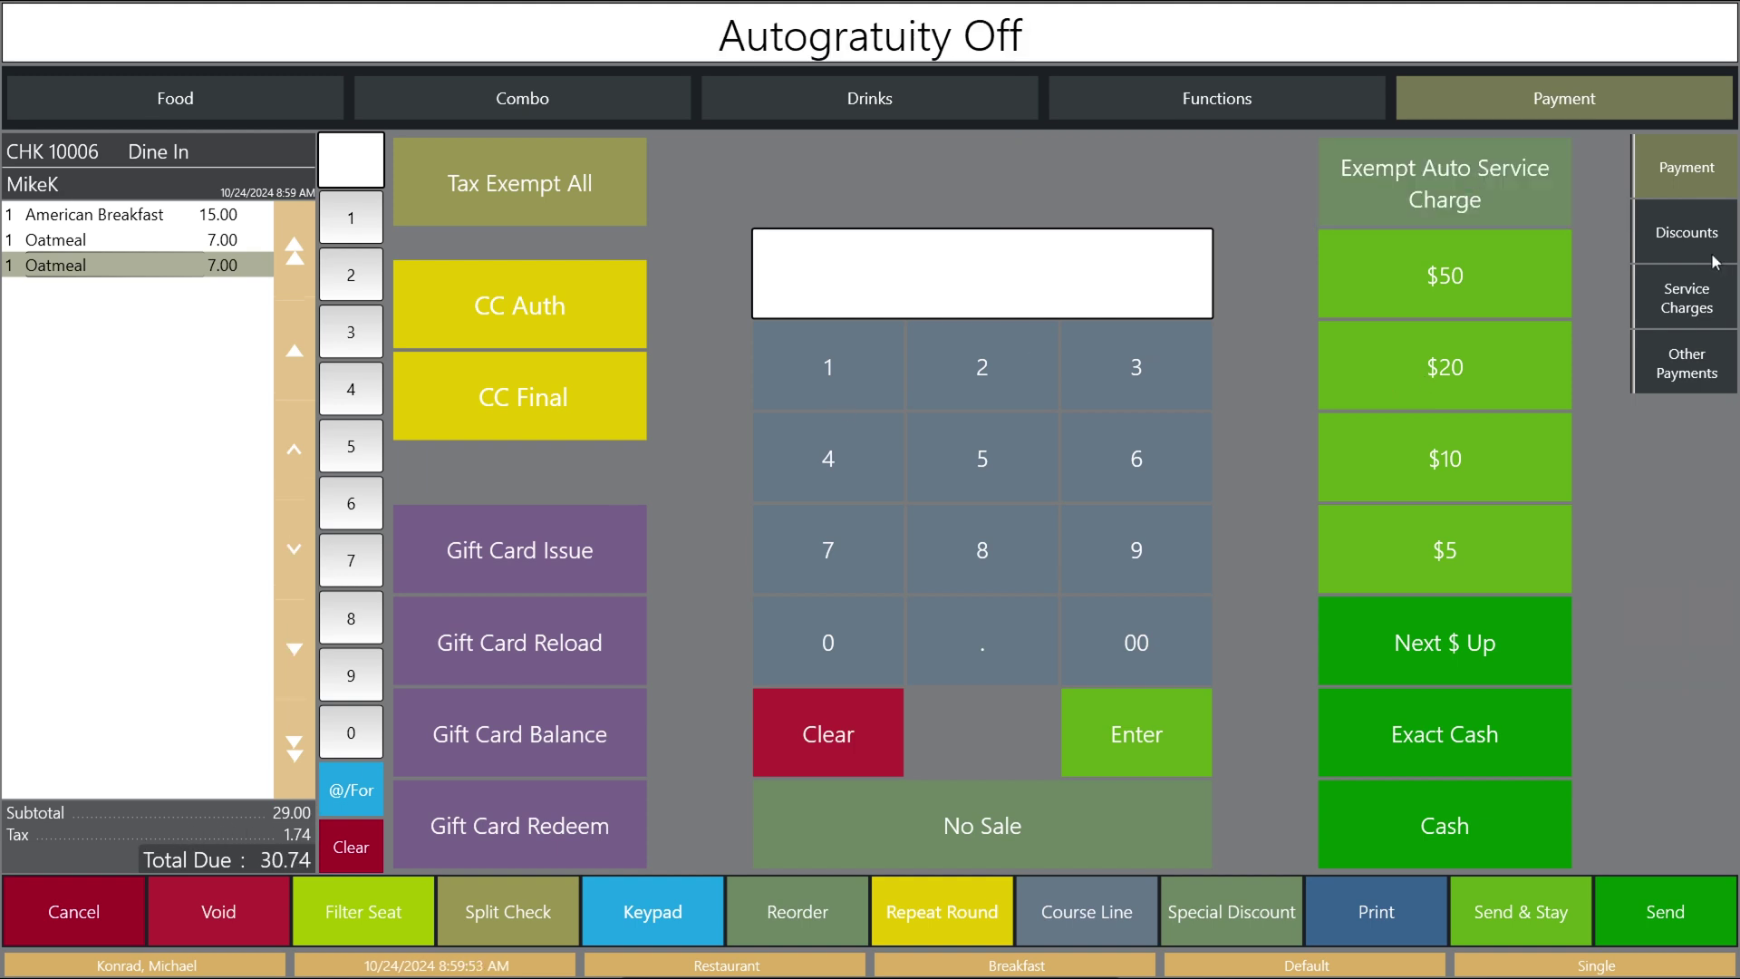
{"action": "left_click", "coordinate": [1687, 308]}
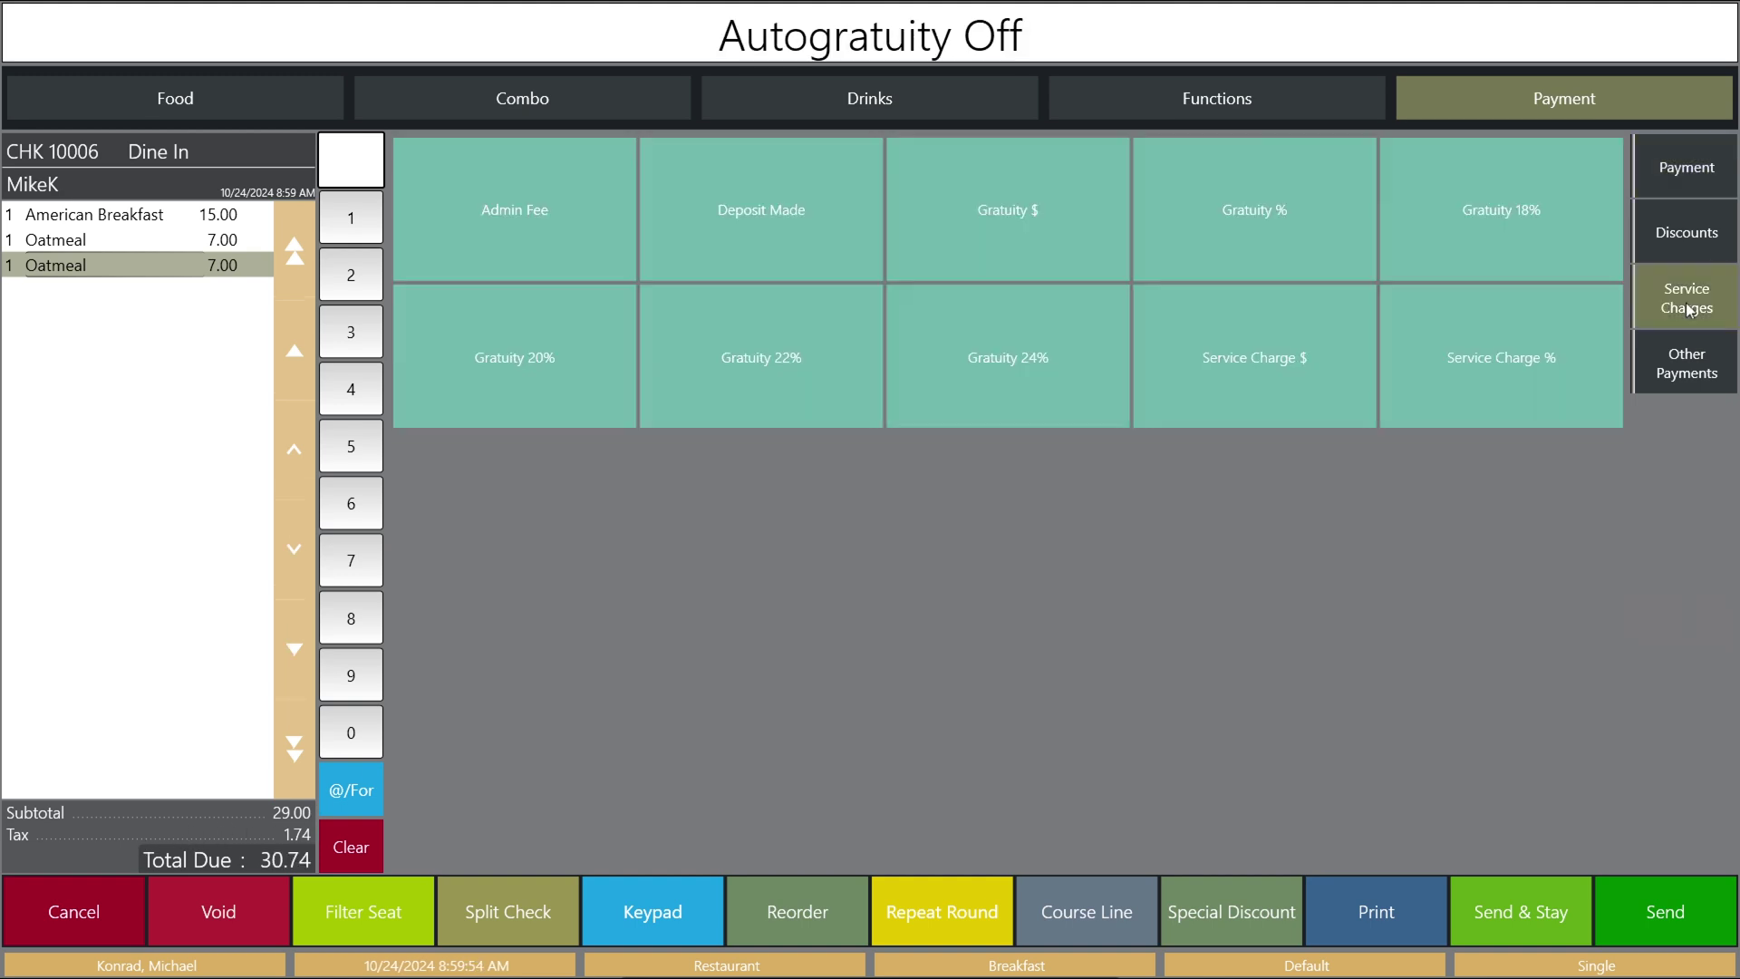
{"action": "left_click", "coordinate": [979, 385]}
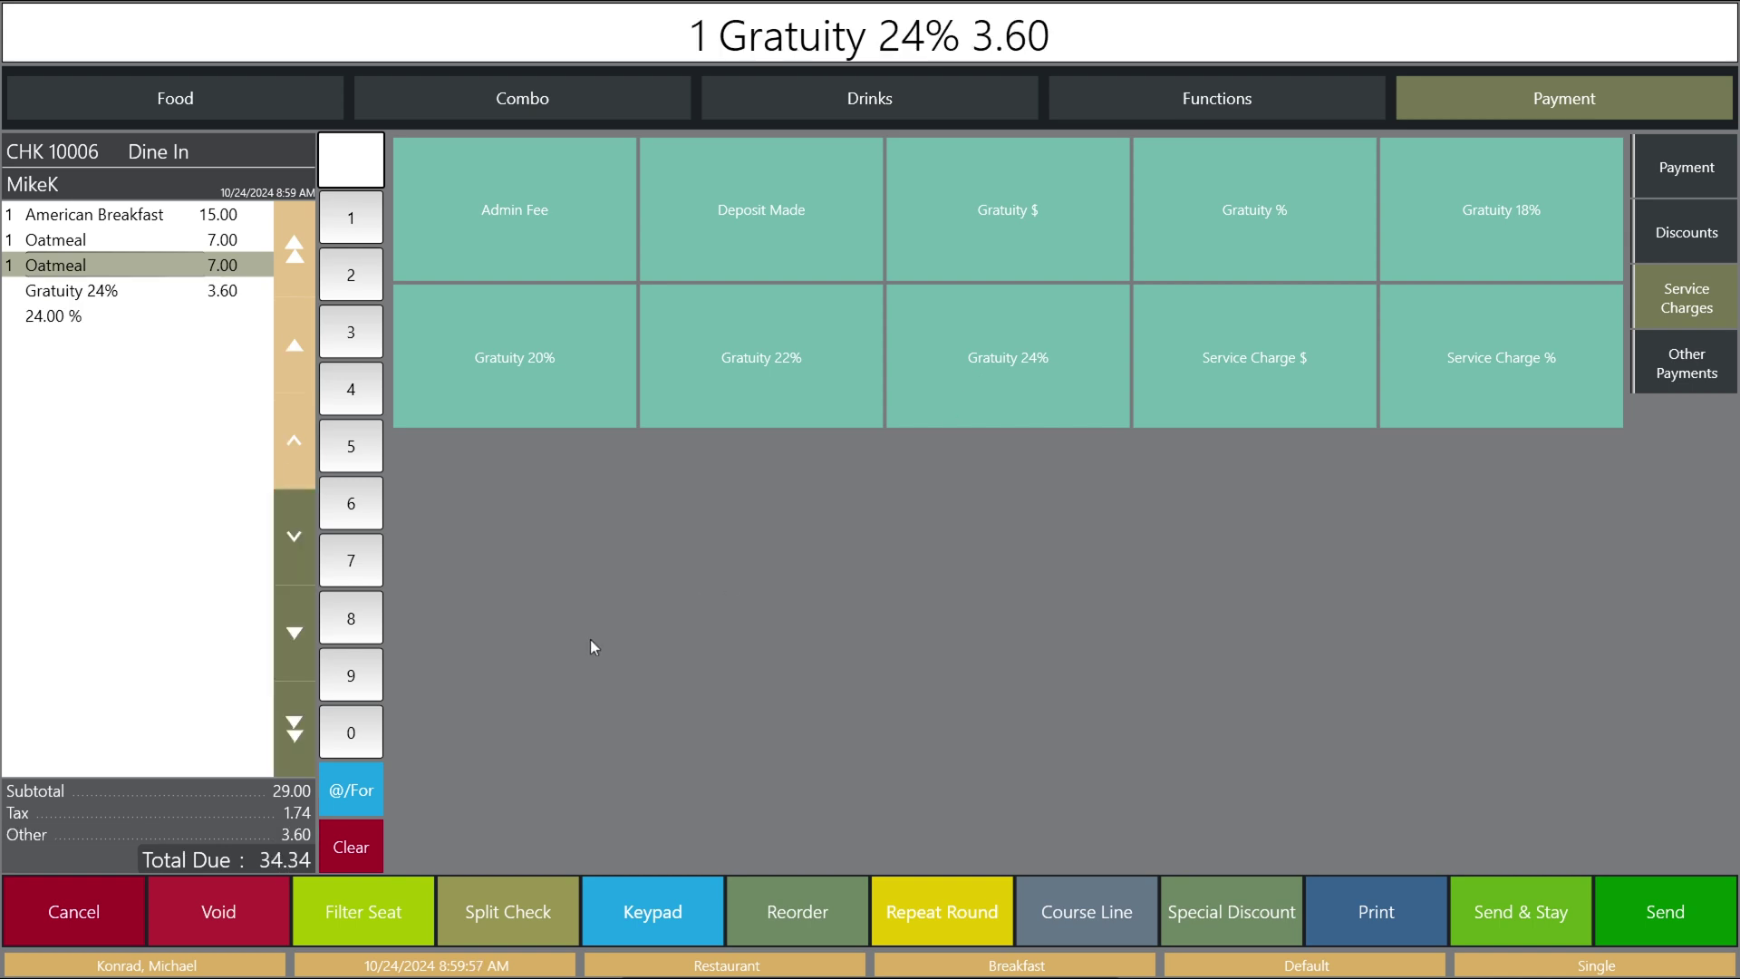
Add more Oatmeals from the Food menu, bringing the check total to 41.76.
{"action": "left_click", "coordinate": [252, 90]}
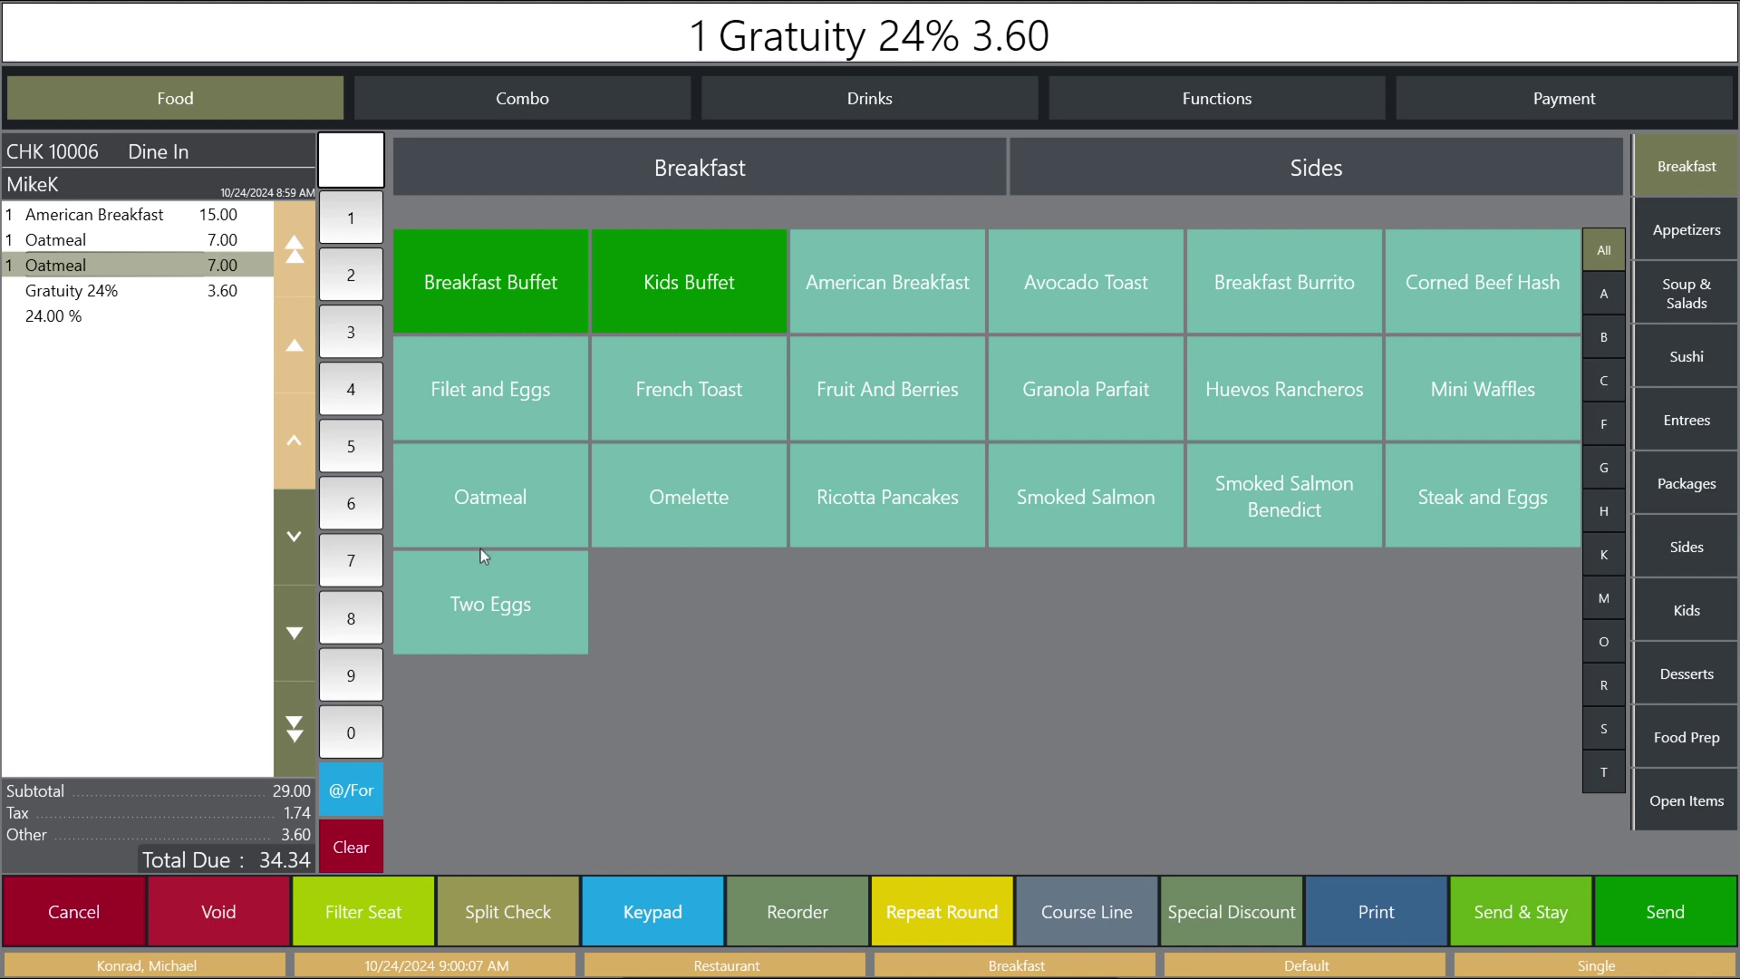
{"action": "left_click", "coordinate": [507, 493]}
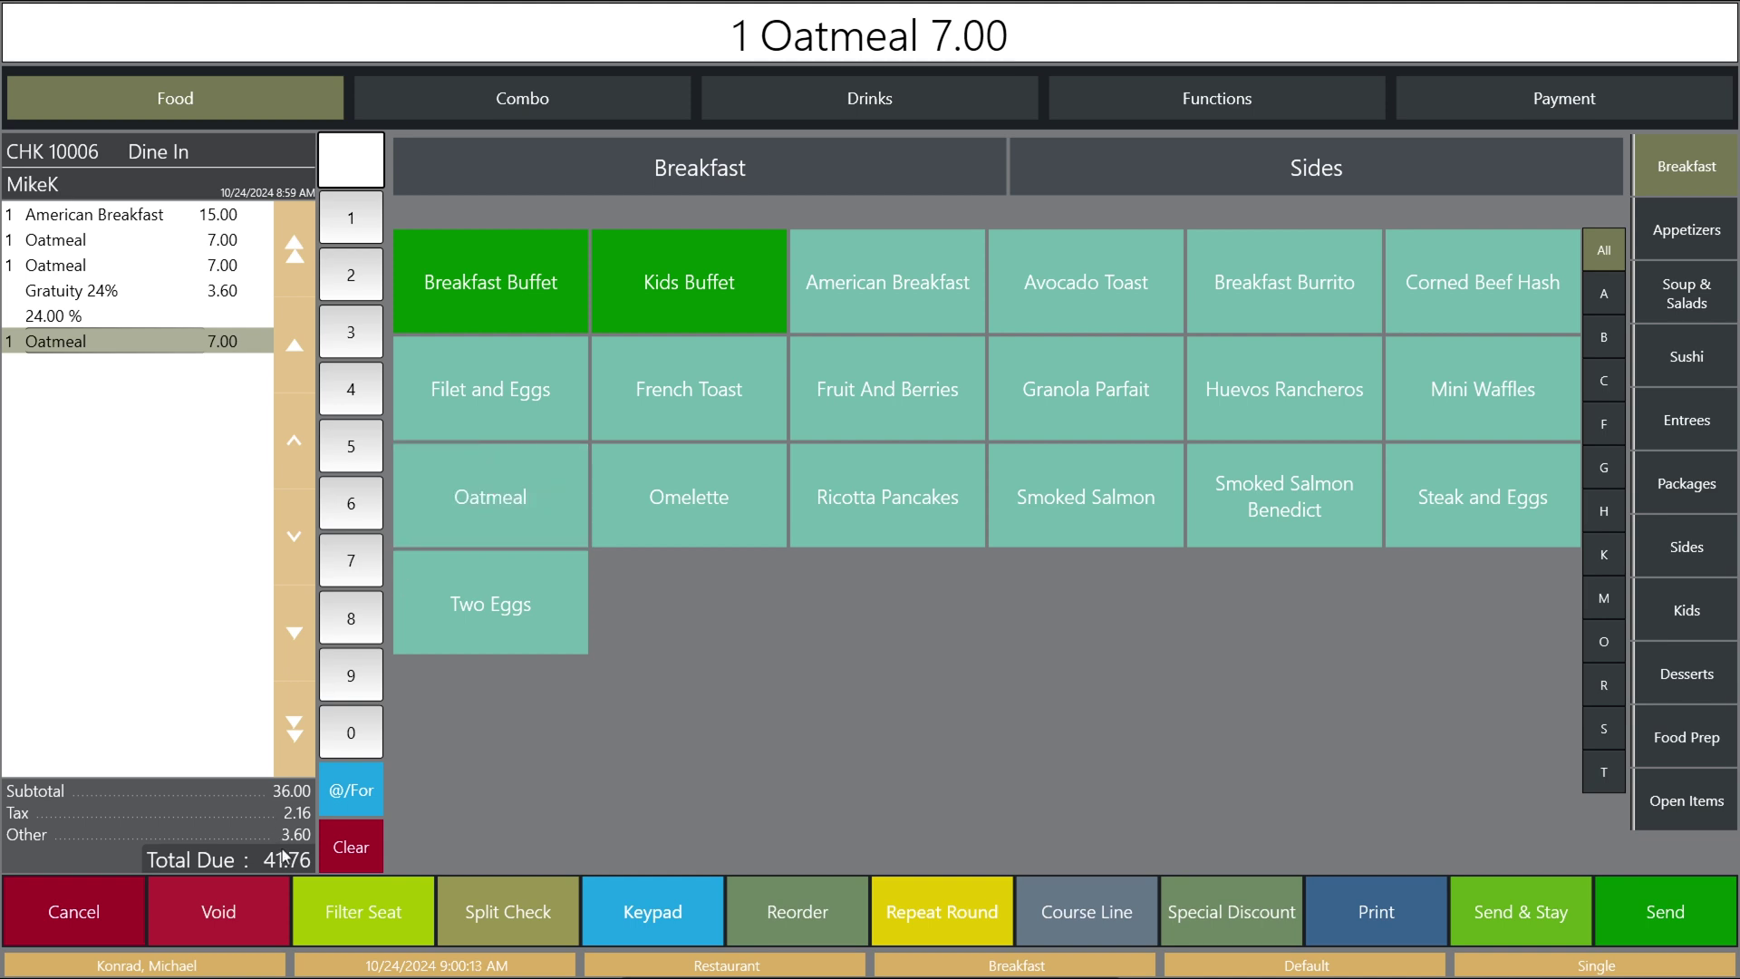
{"action": "key", "text": "Return"}
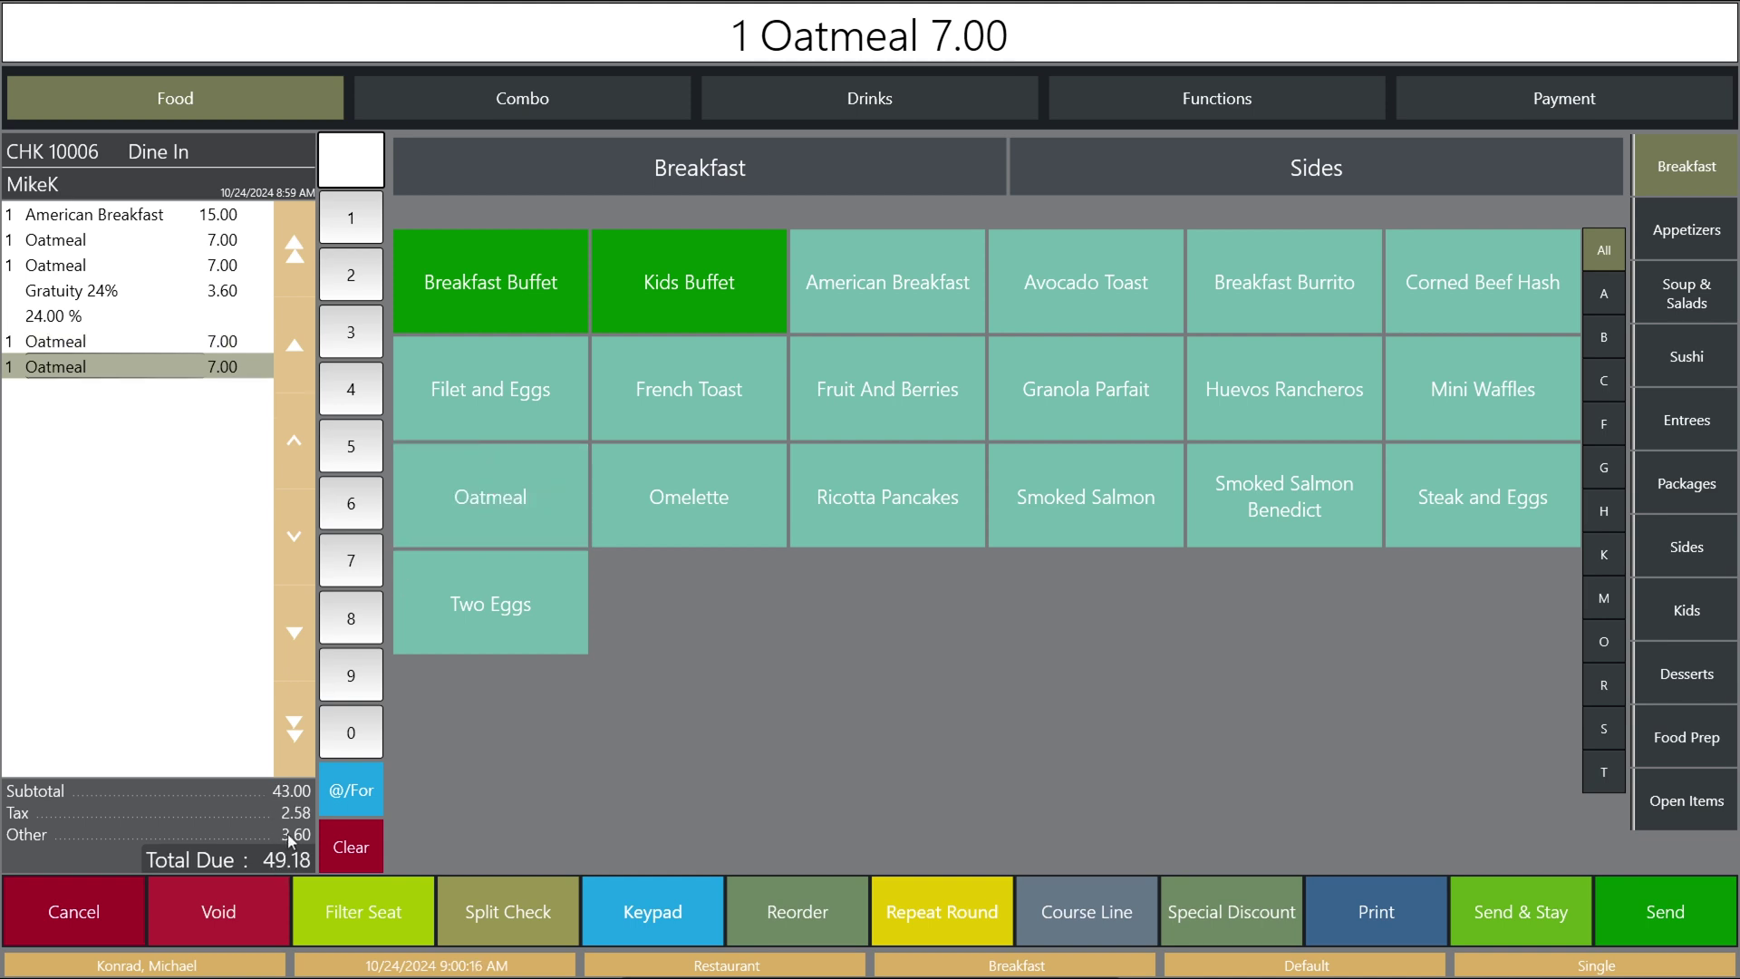